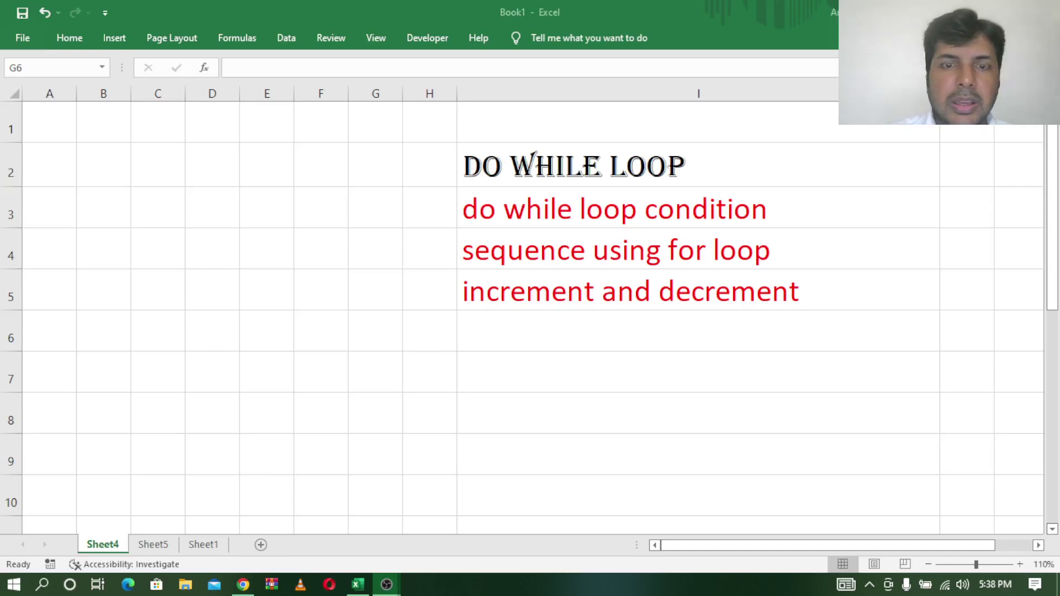
- Point out the DO WHILE LOOP heading on the sheet, then switch to the YouTube channel in Chrome
click(577, 165)
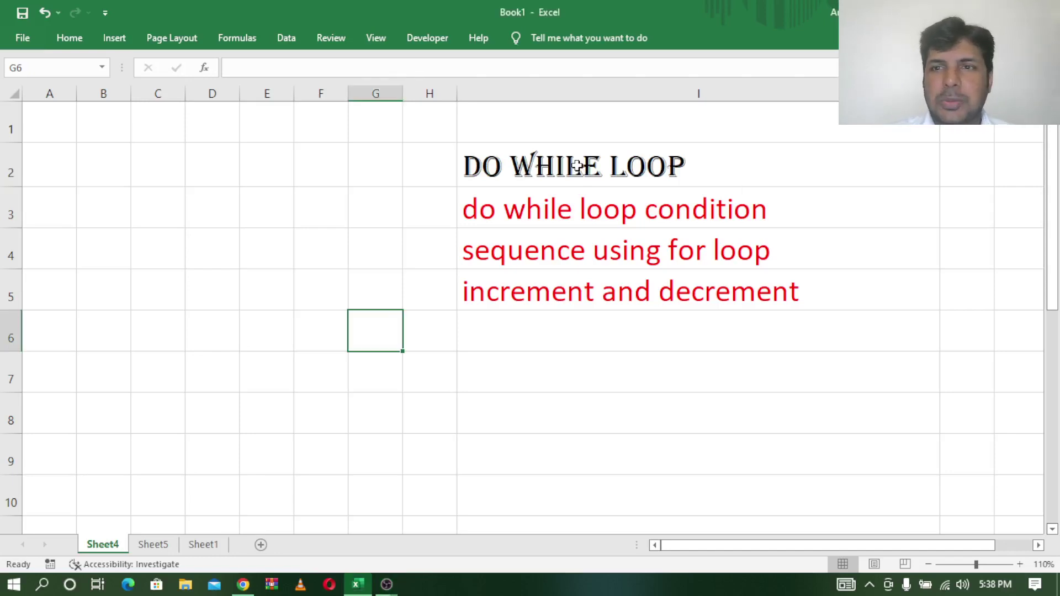
click(578, 166)
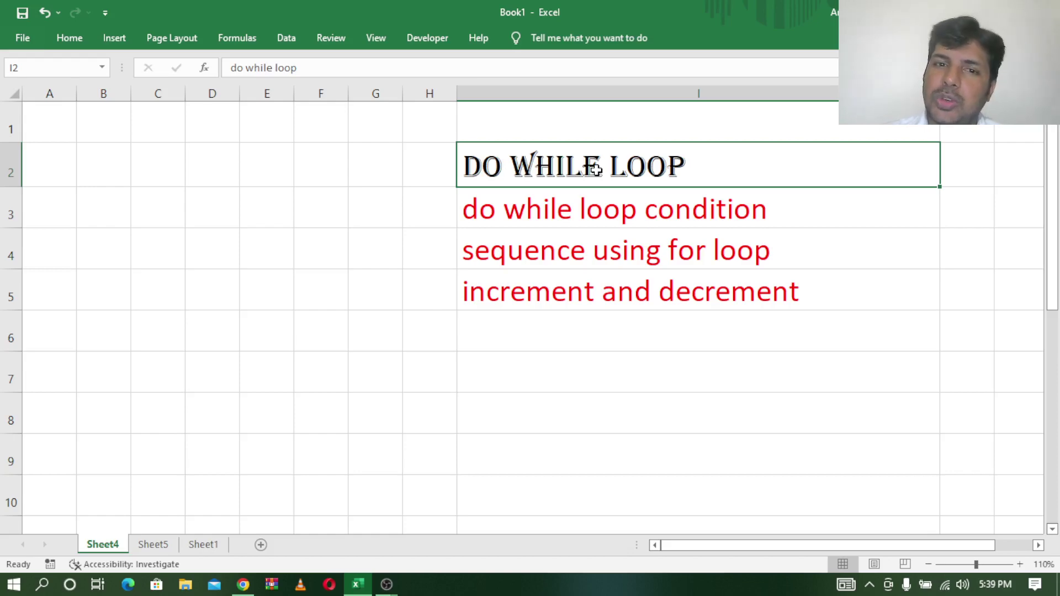
click(243, 584)
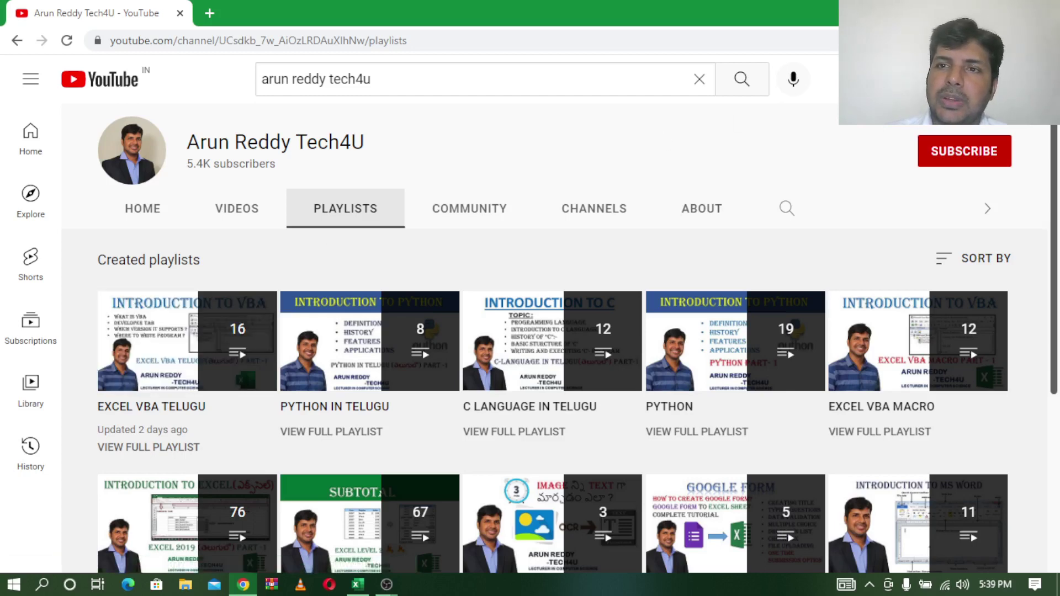
- Go back from the channel's playlists page to the Excel workbook
click(357, 584)
click(553, 212)
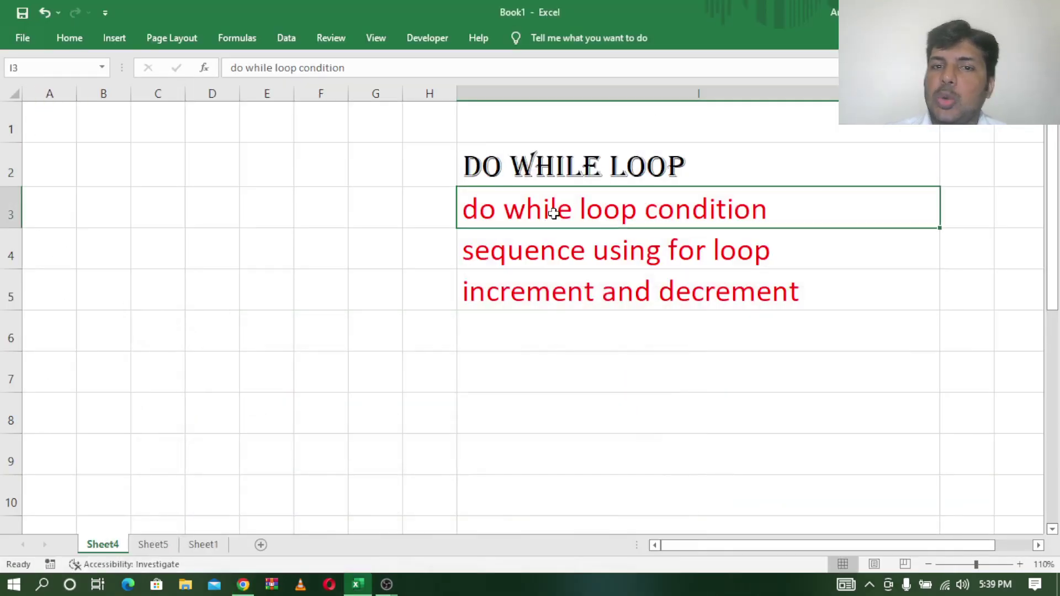
click(600, 254)
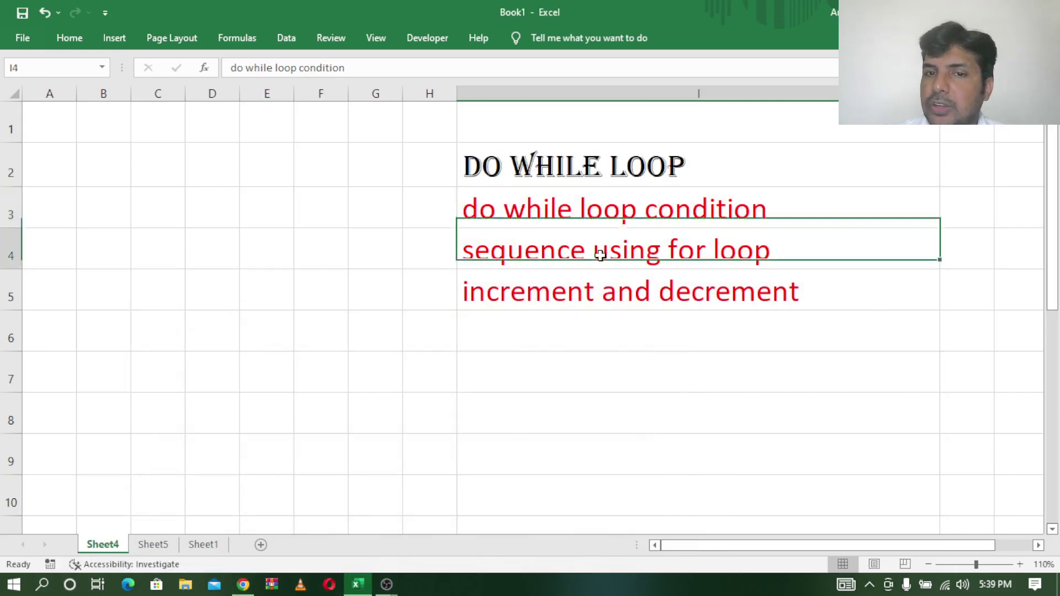
click(599, 298)
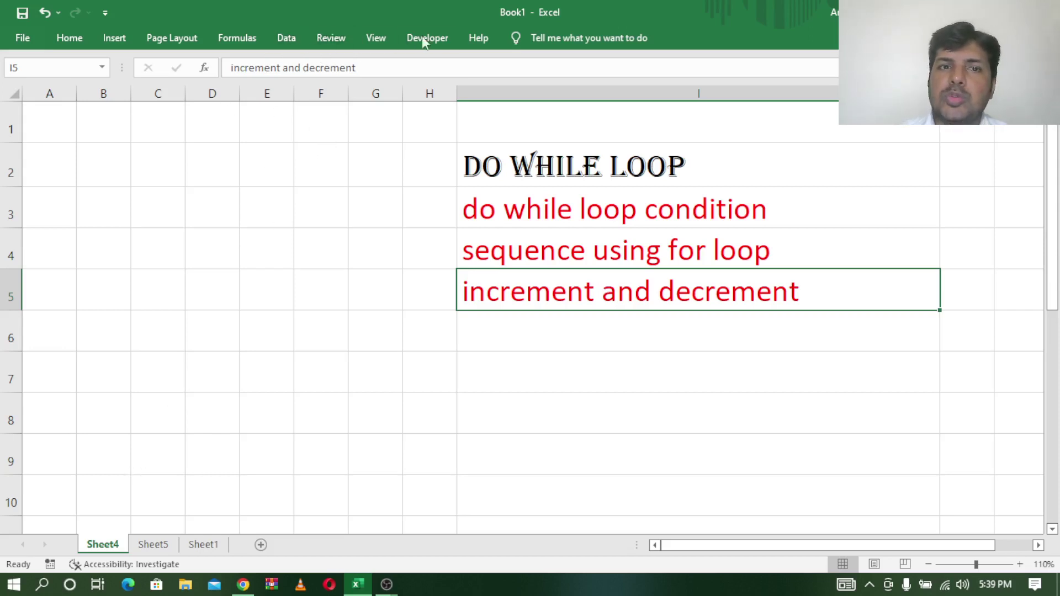
- Open the Visual Basic editor from the Developer tab and shift its window right
click(437, 39)
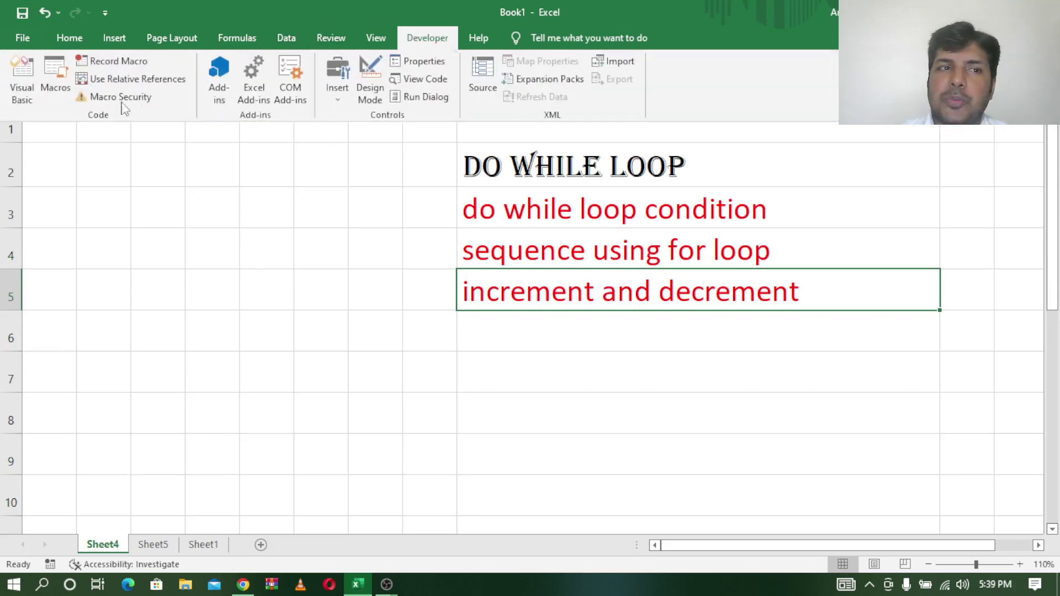
click(31, 72)
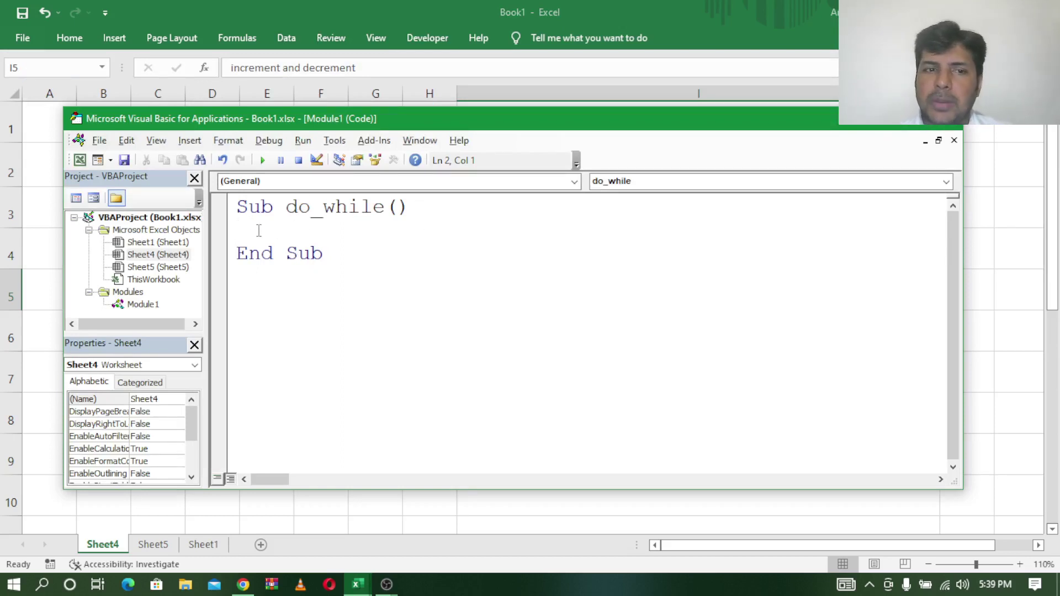
drag(259, 131, 406, 124)
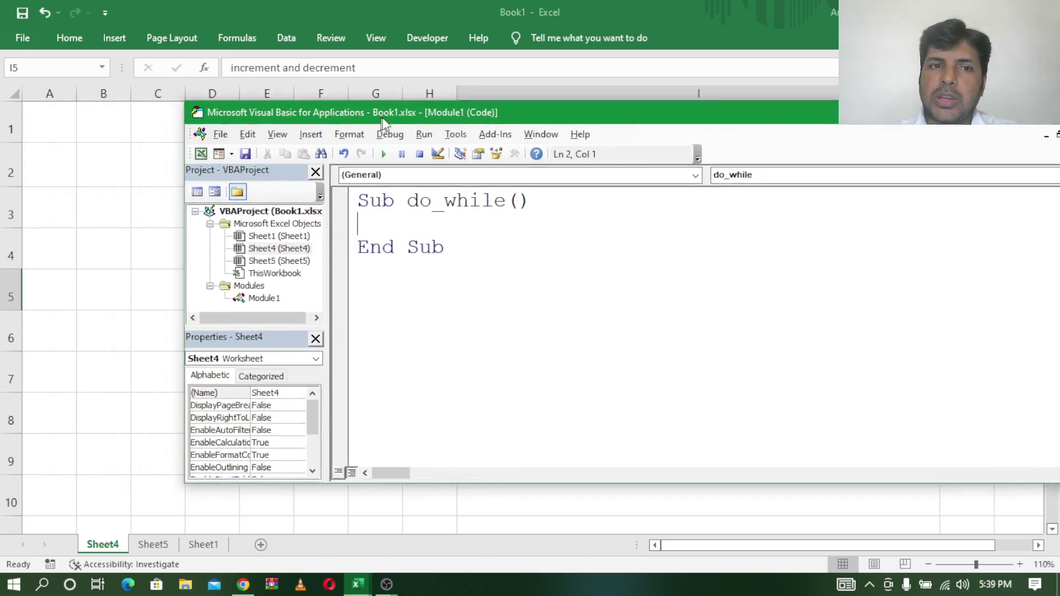
- Point out column A cells down to A9–A10 where the numbers will appear, then return to the editor
click(66, 137)
click(62, 169)
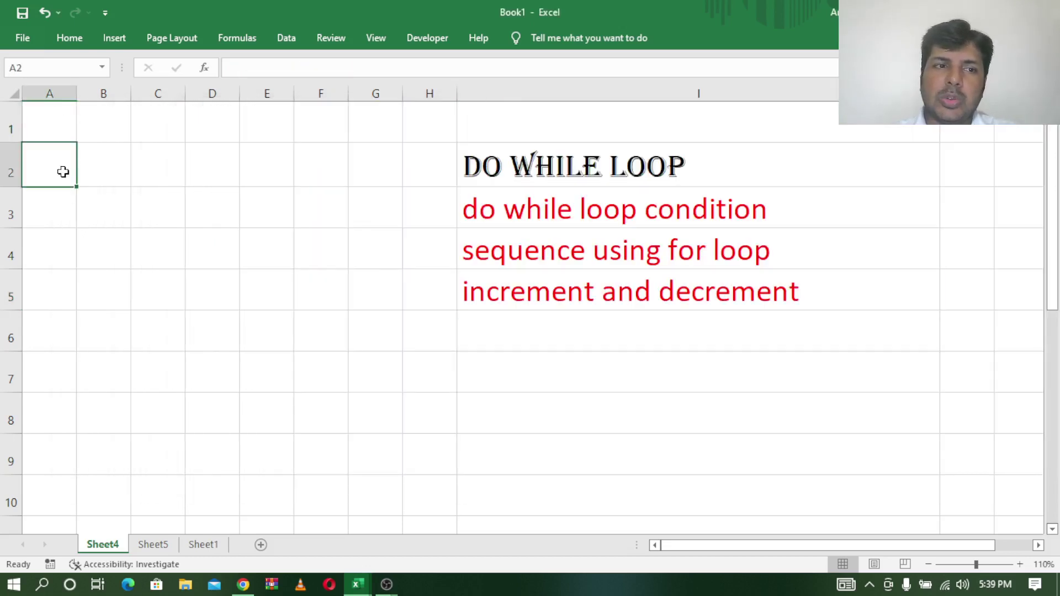
click(60, 255)
click(50, 480)
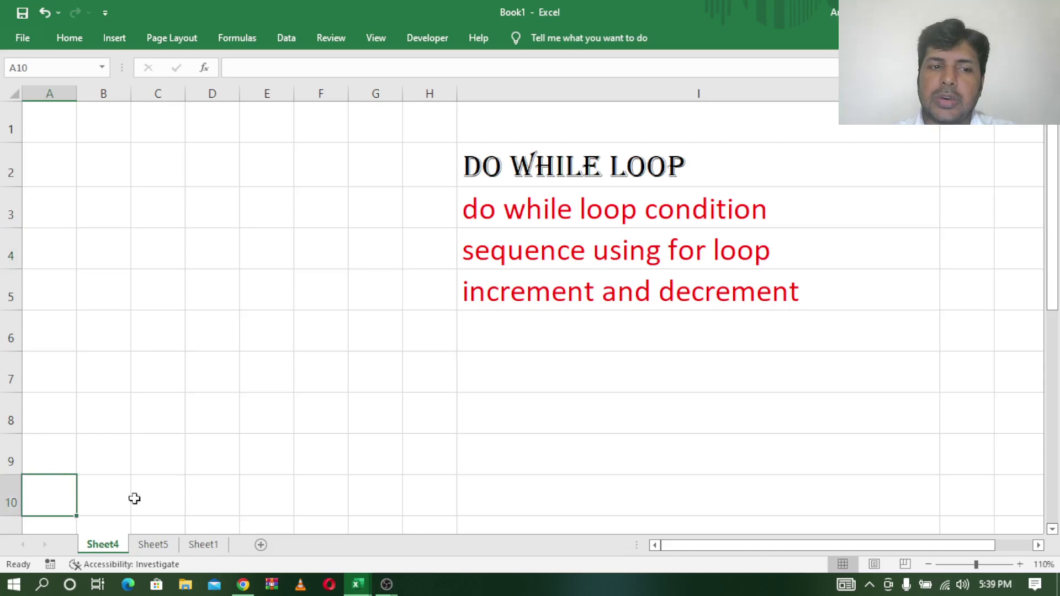
click(57, 458)
mouse_move(357, 584)
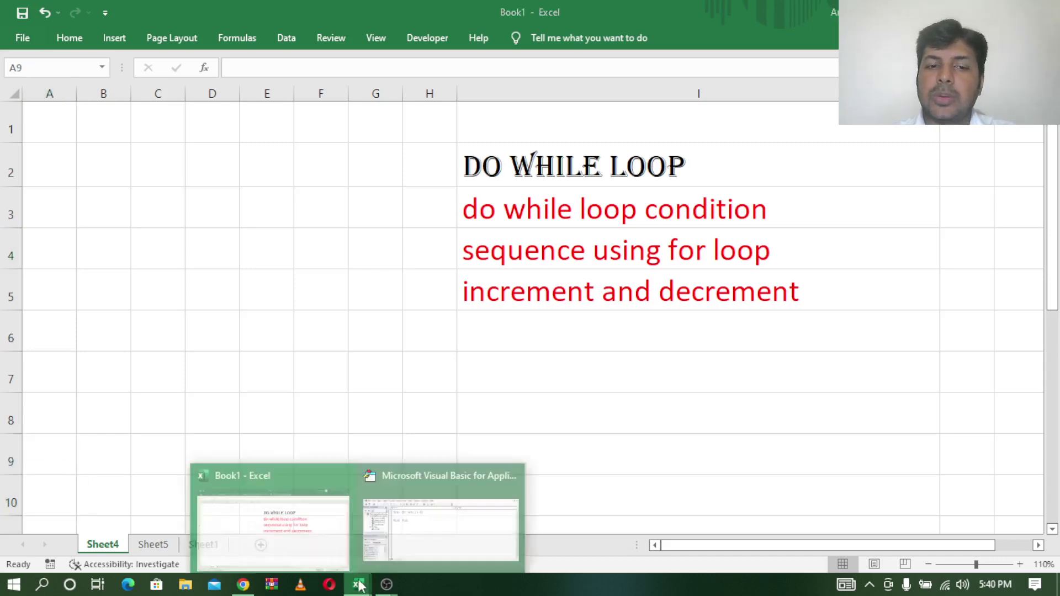
click(416, 526)
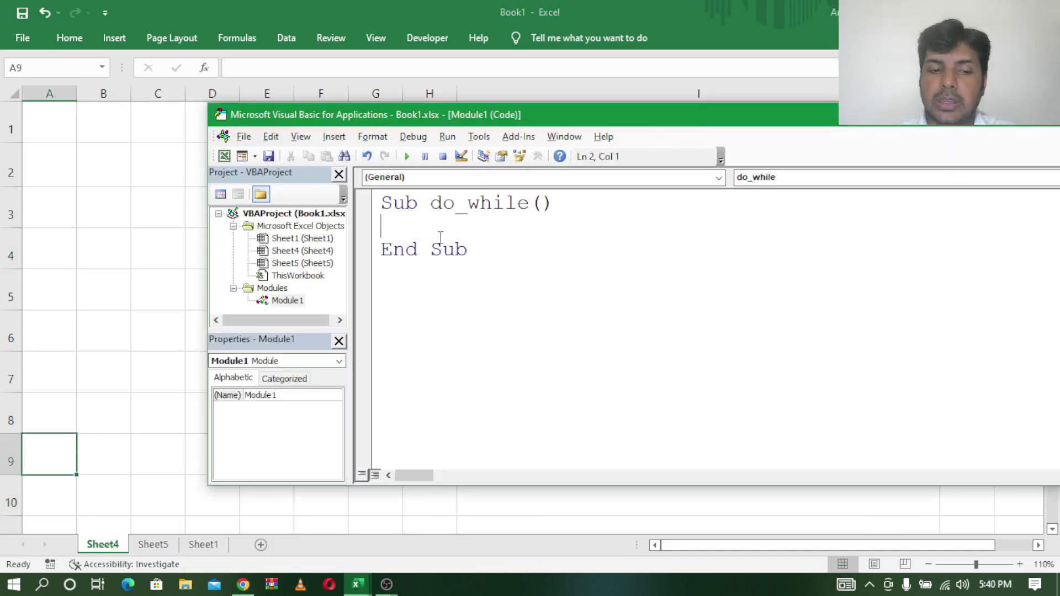
- Declare Dim i As Integer and set i = 1 in the do_while procedure
text(dim )
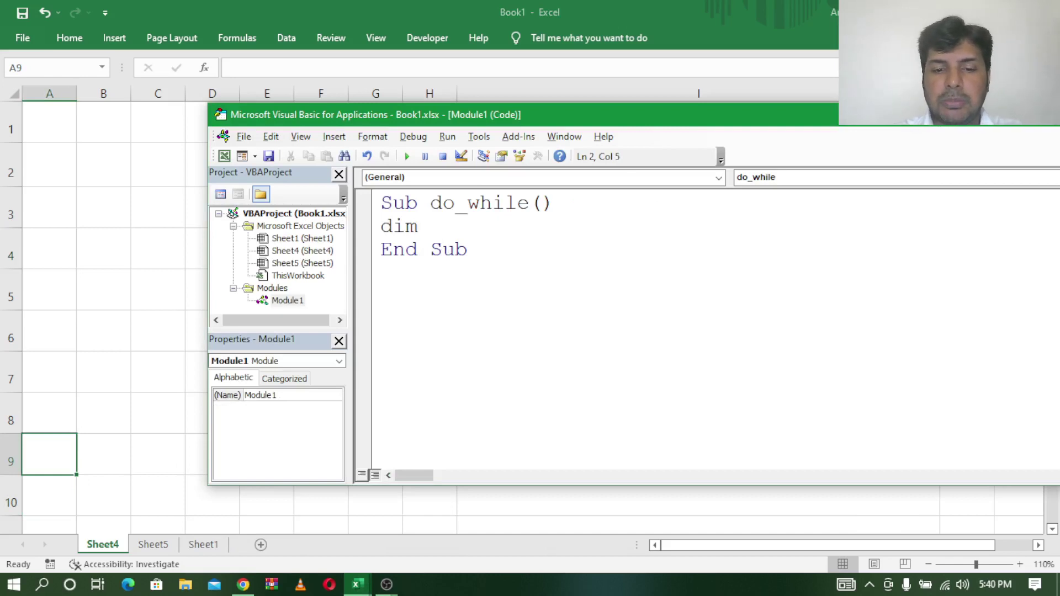
text(i as )
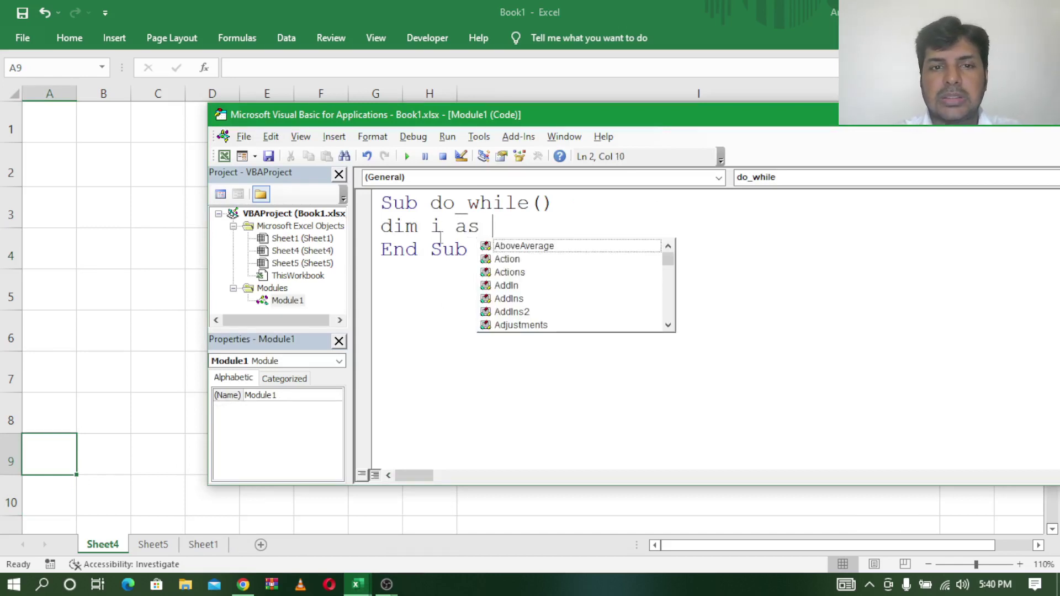
text(inte)
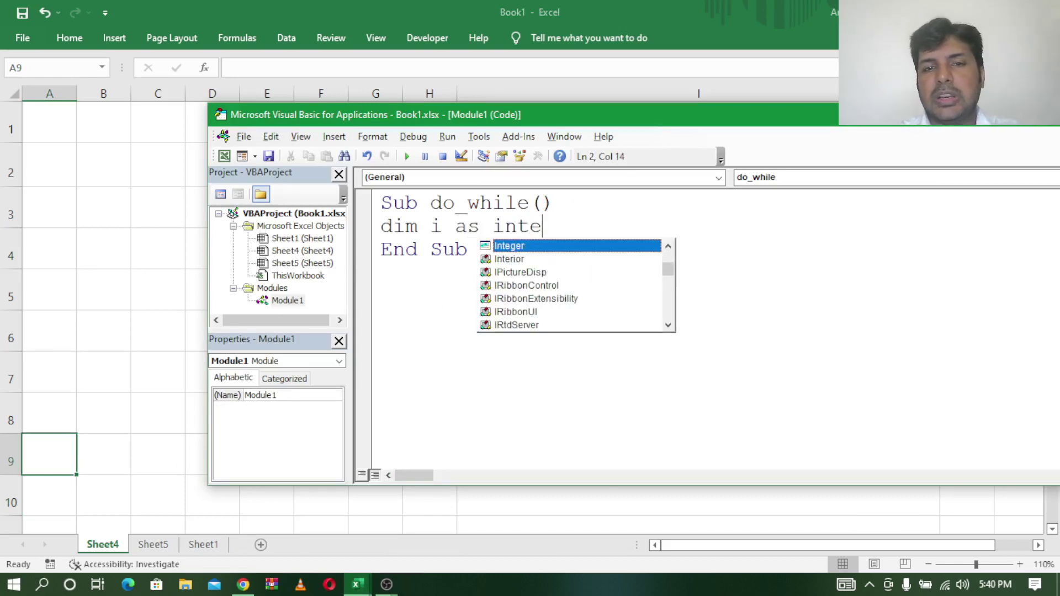
text(ger)
key(Return)
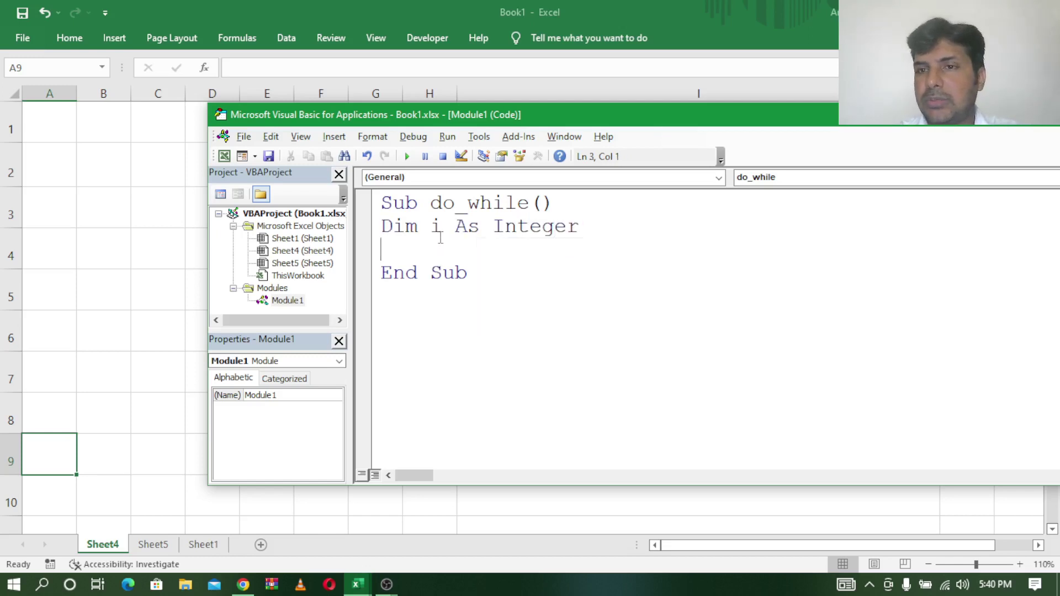
text(i )
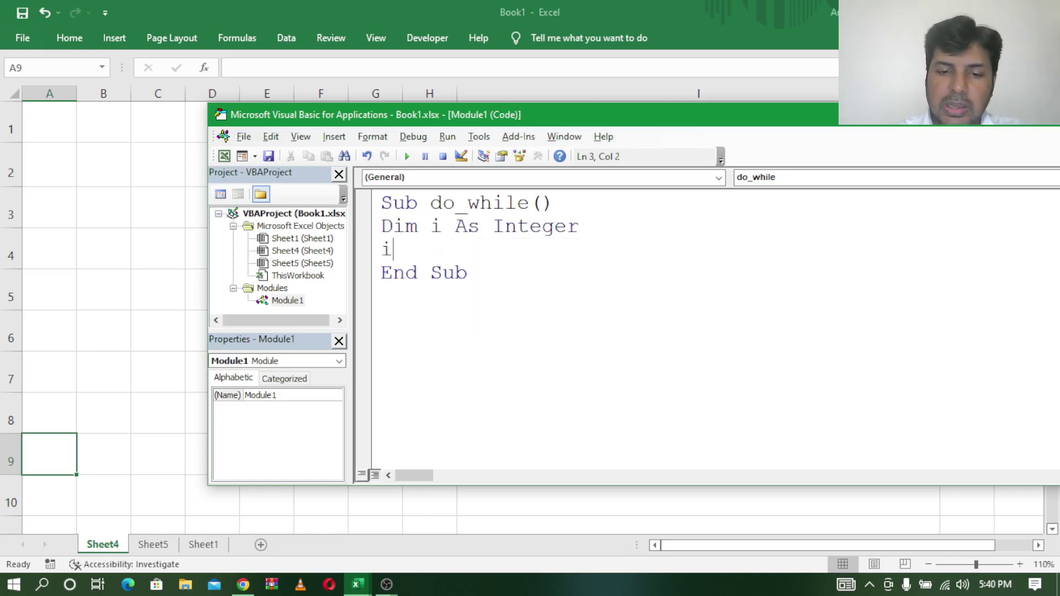
text(= 1)
key(Return)
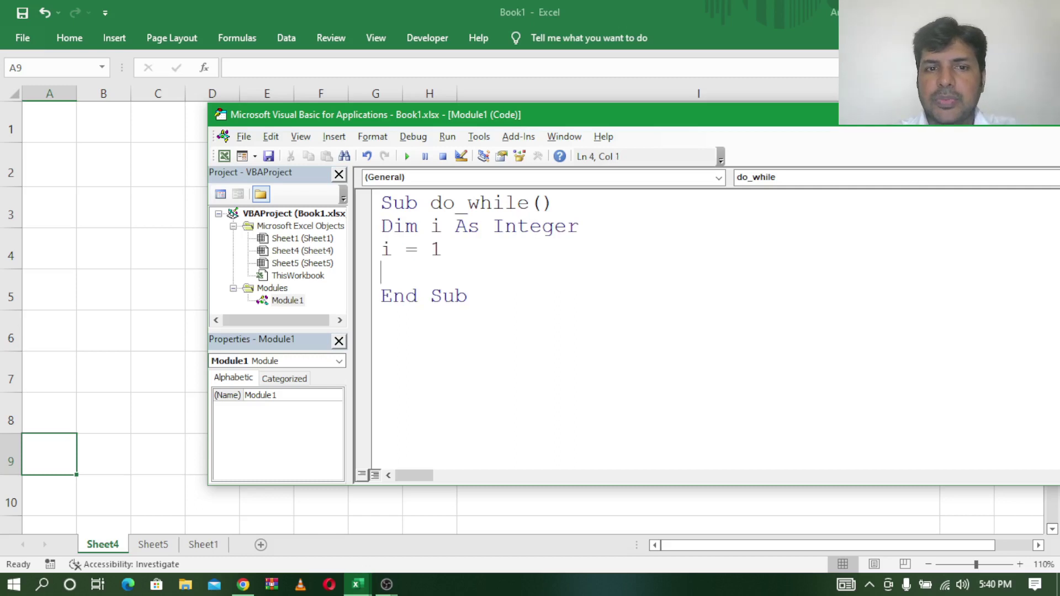
- Add the loop header Do While i < 10, fixing the typo and the comparison sign
text(d)
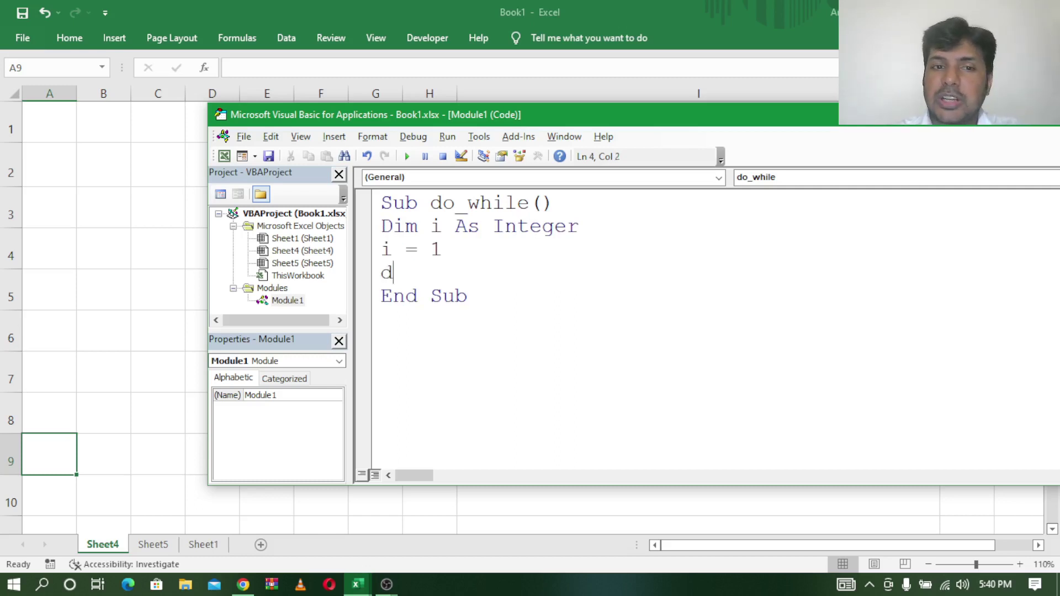
text(o who)
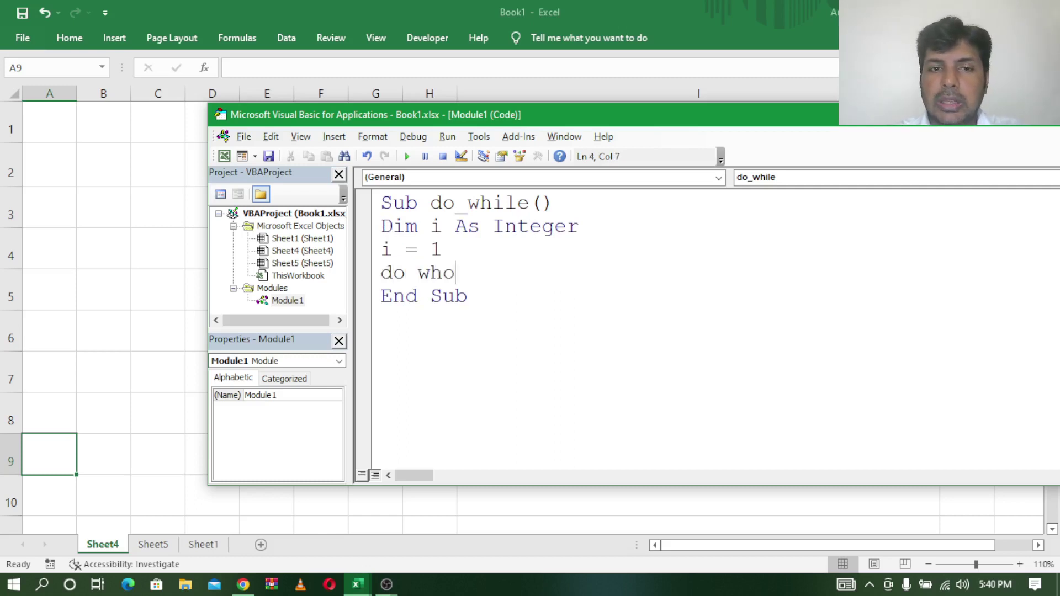
key(BackSpace)
text(ile )
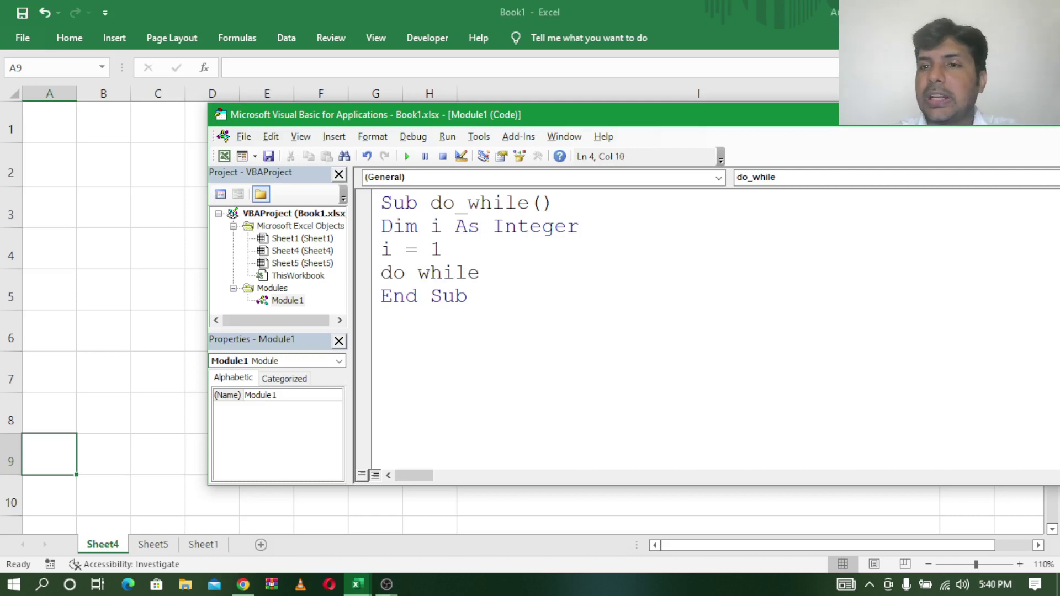
text(i)
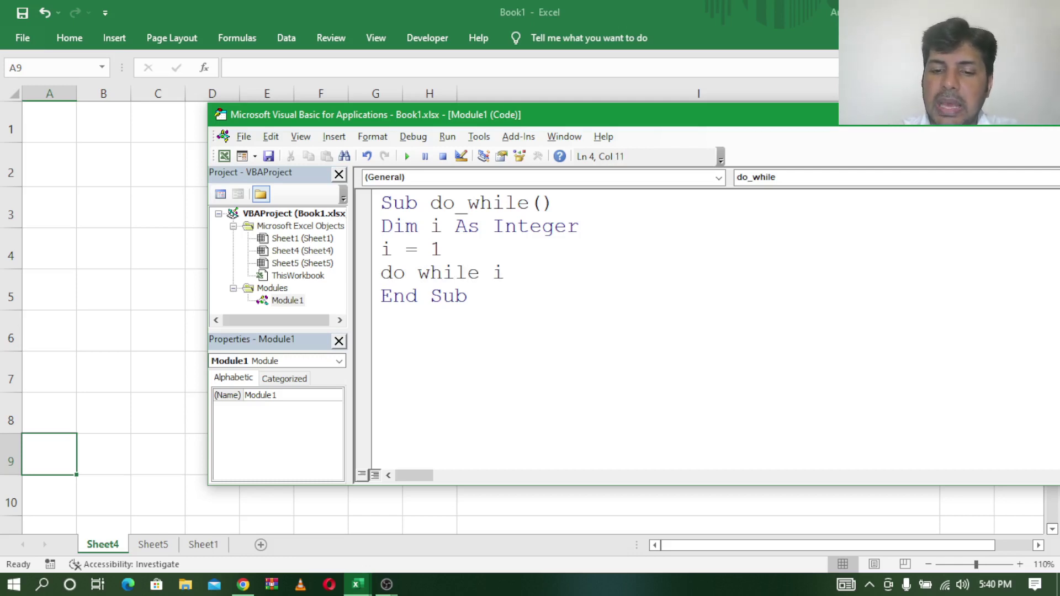
text(>10)
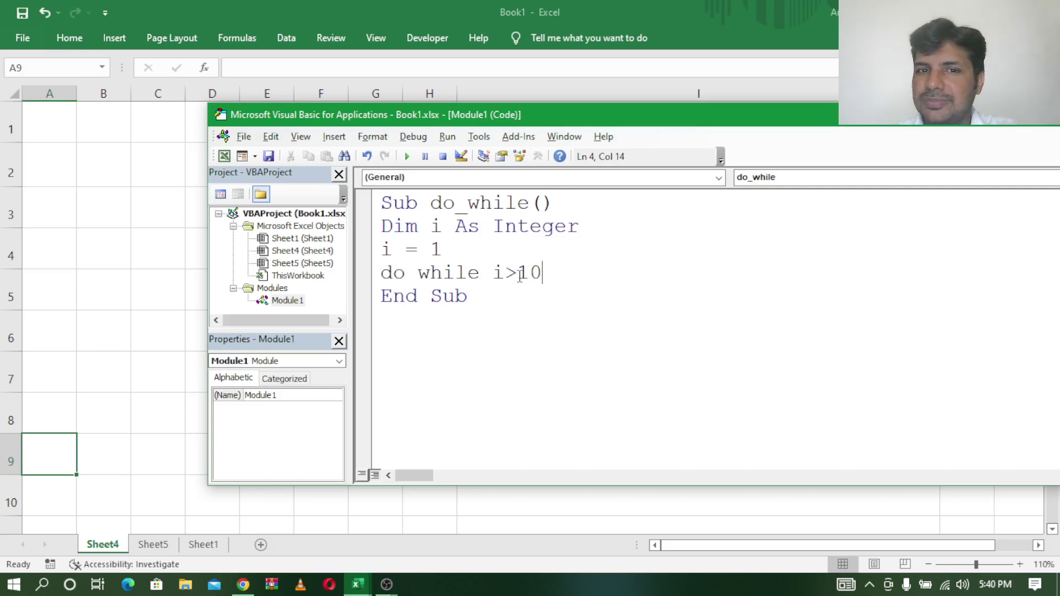
double_click(511, 273)
key(Delete)
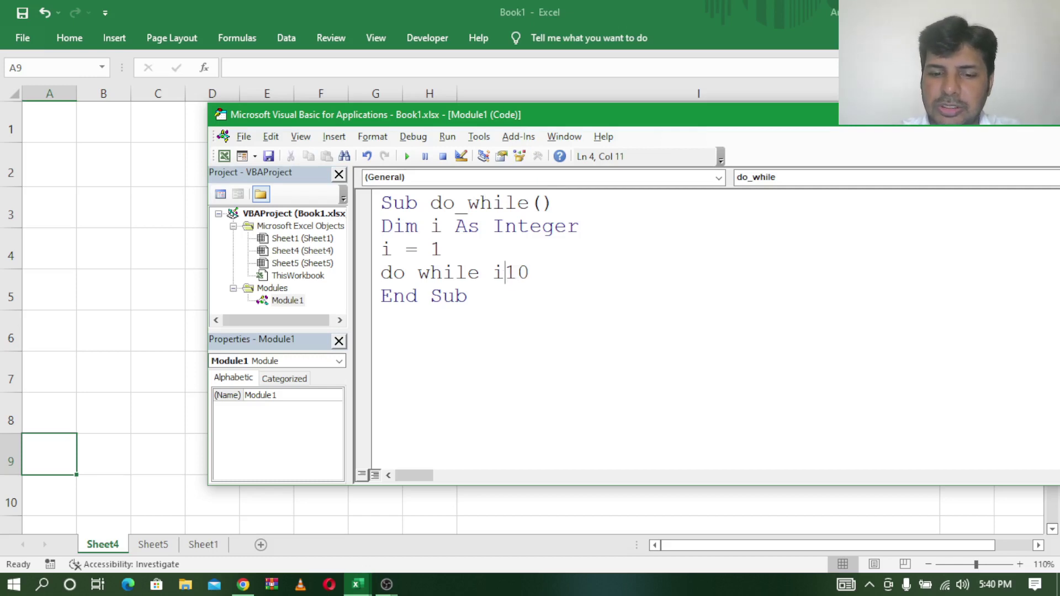
text(<)
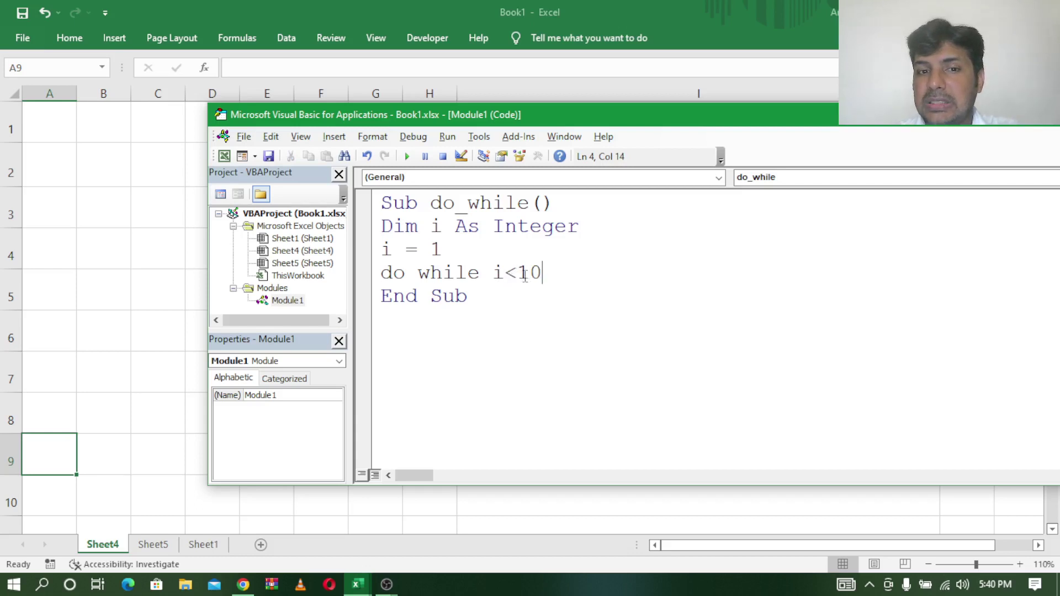
key(Return)
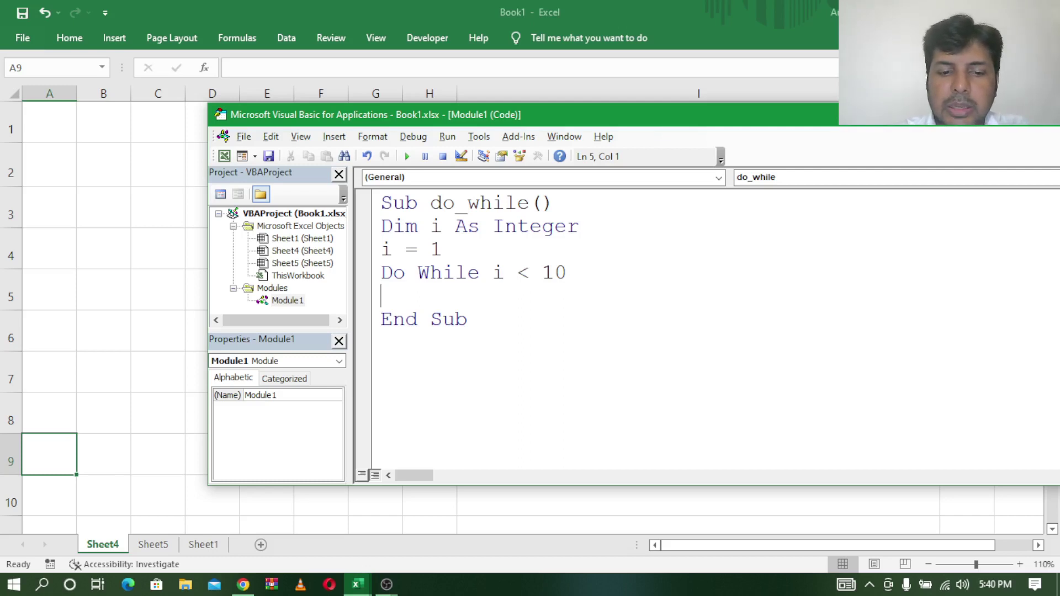
- Write the loop body line Cells(i, 1).Value = i
text(cell)
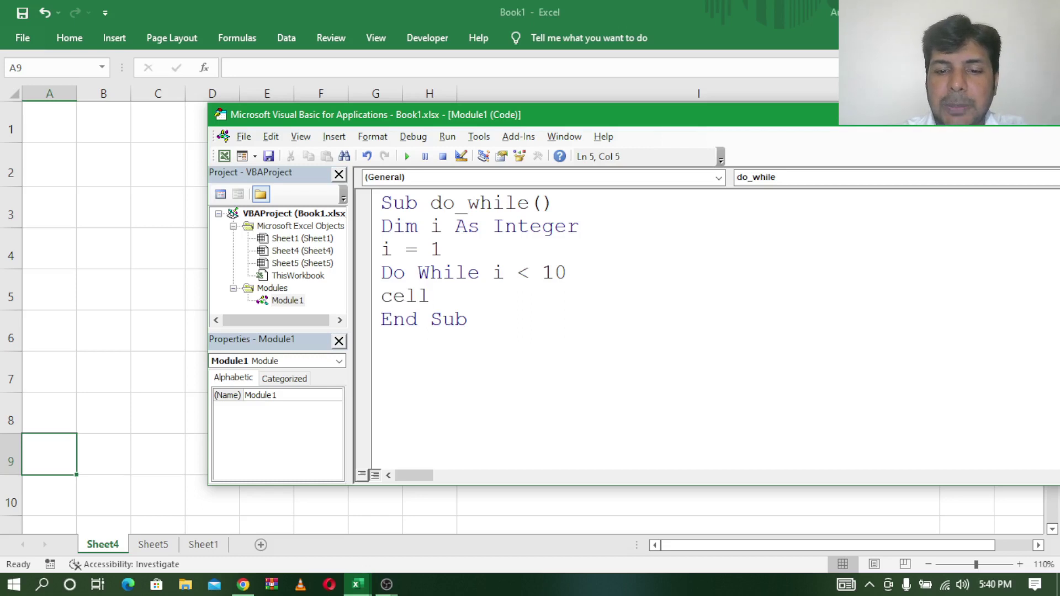
text(s))
key(BackSpace)
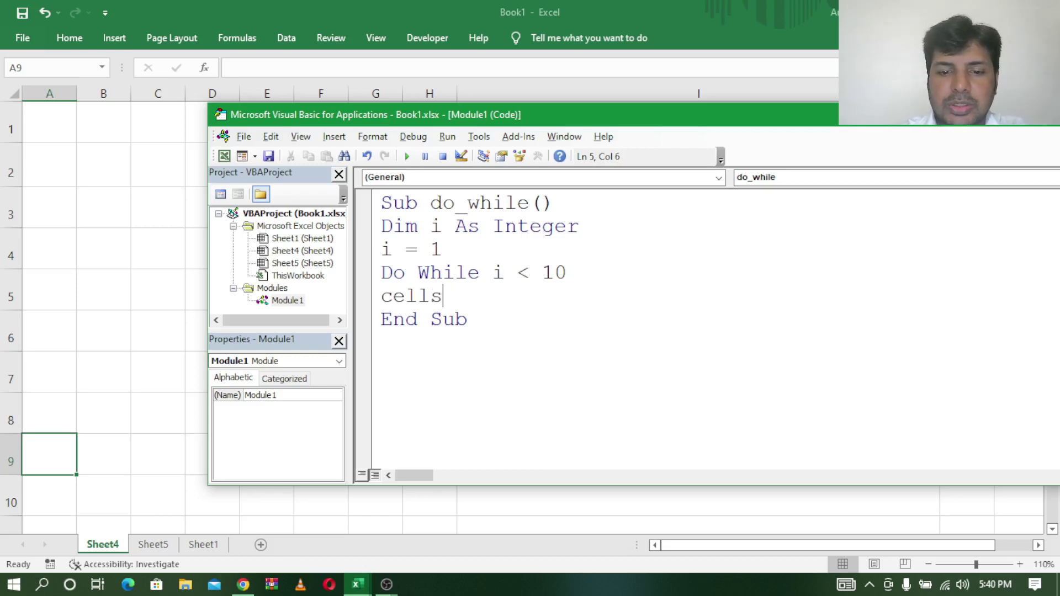
text(()
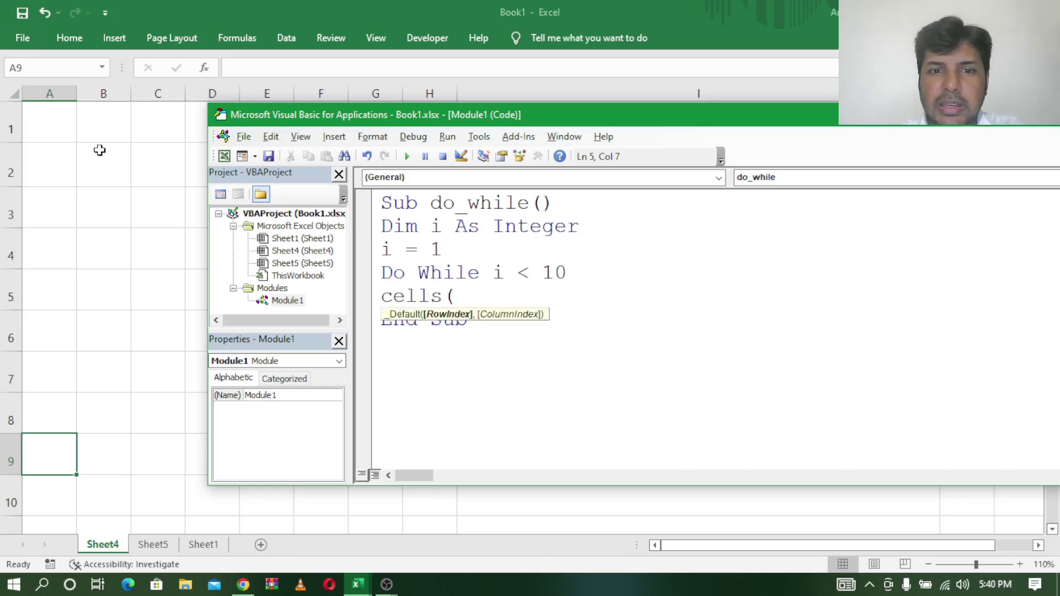
text(1,1)
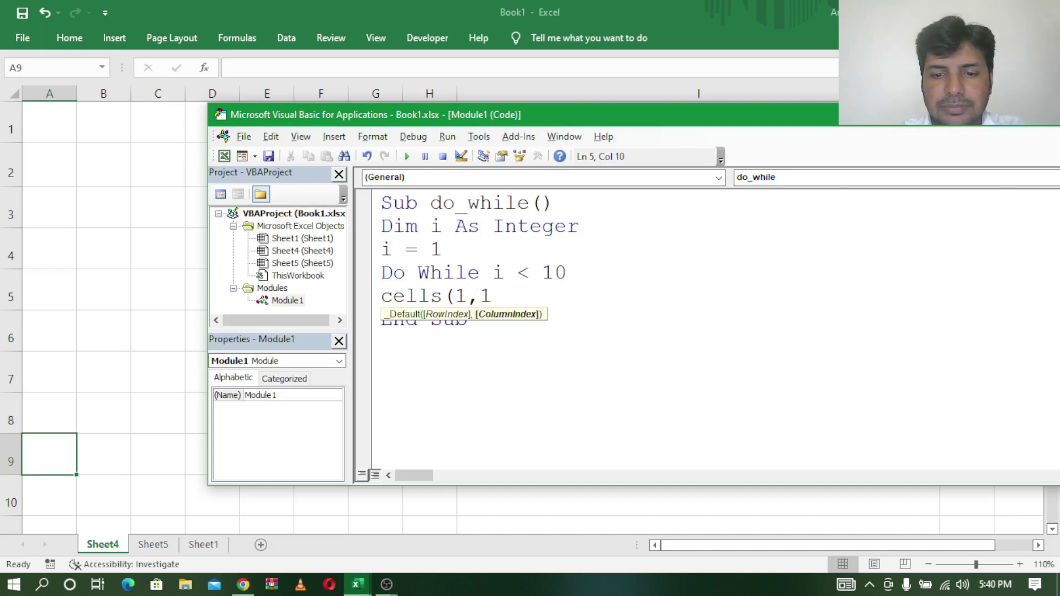
text().va)
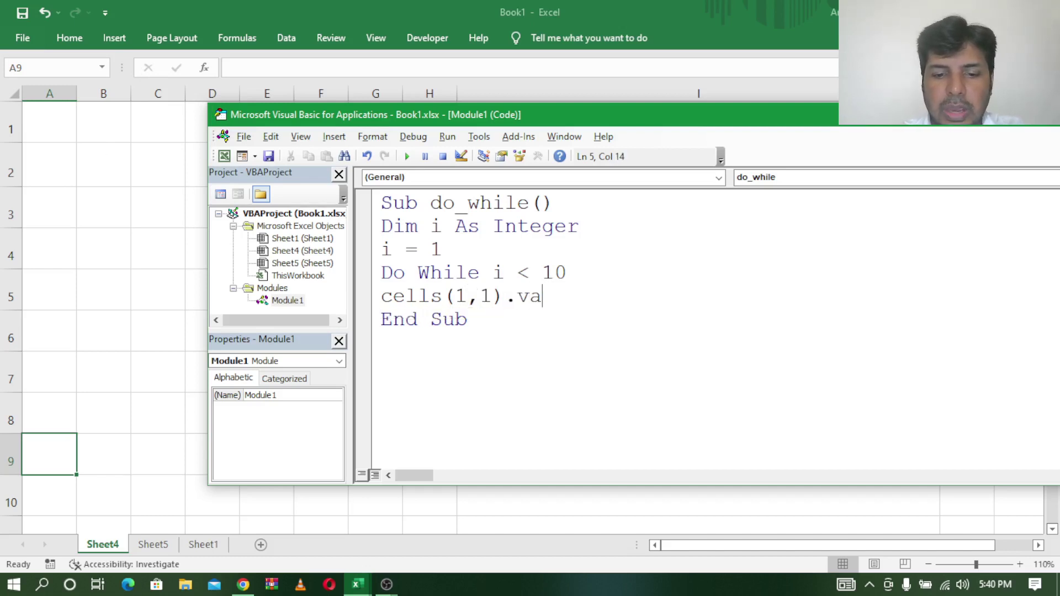
text(lue=)
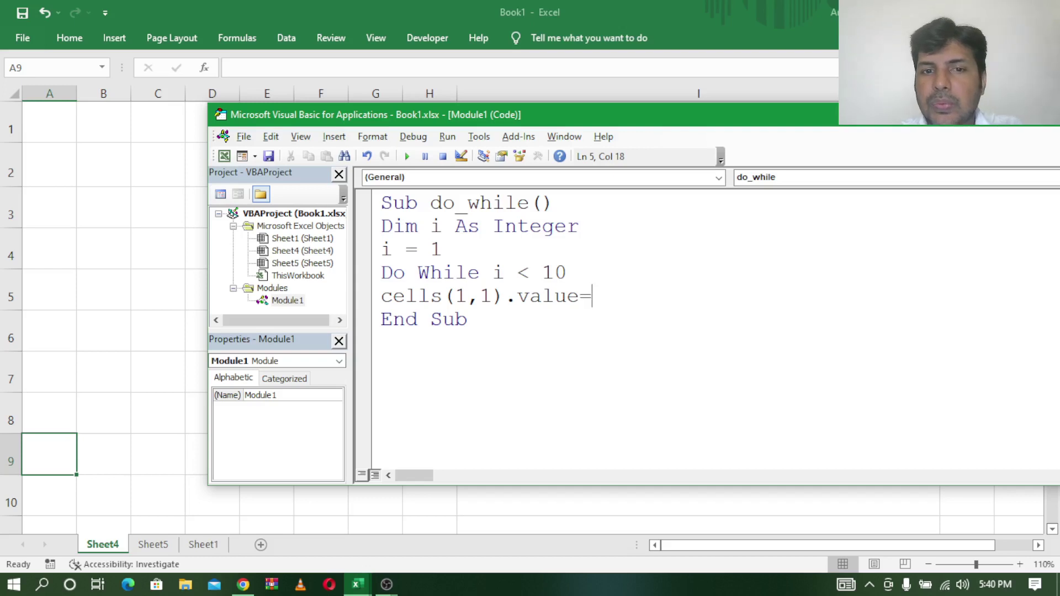
text(1)
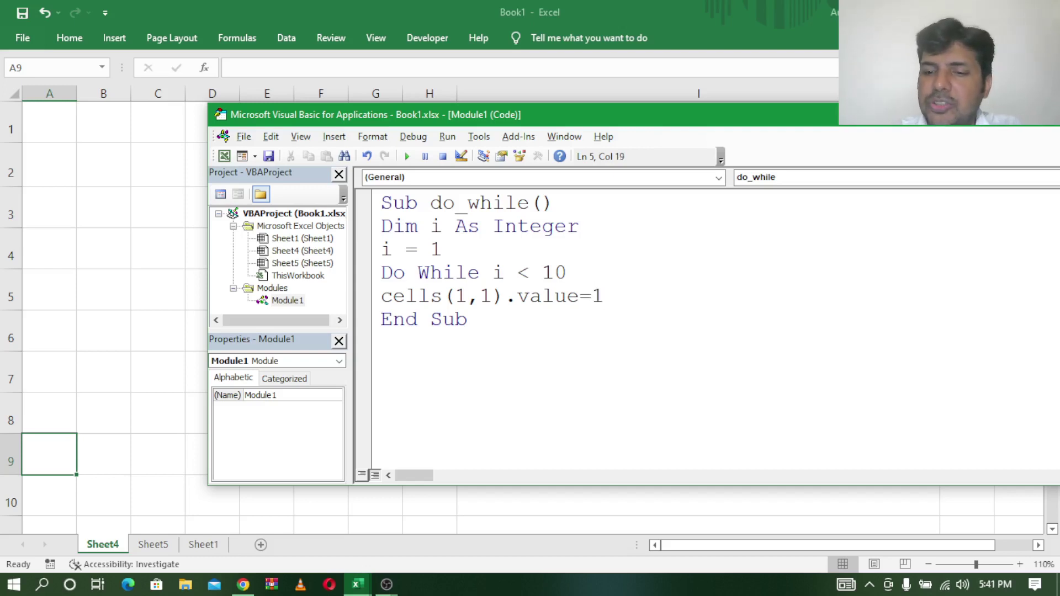
key(BackSpace)
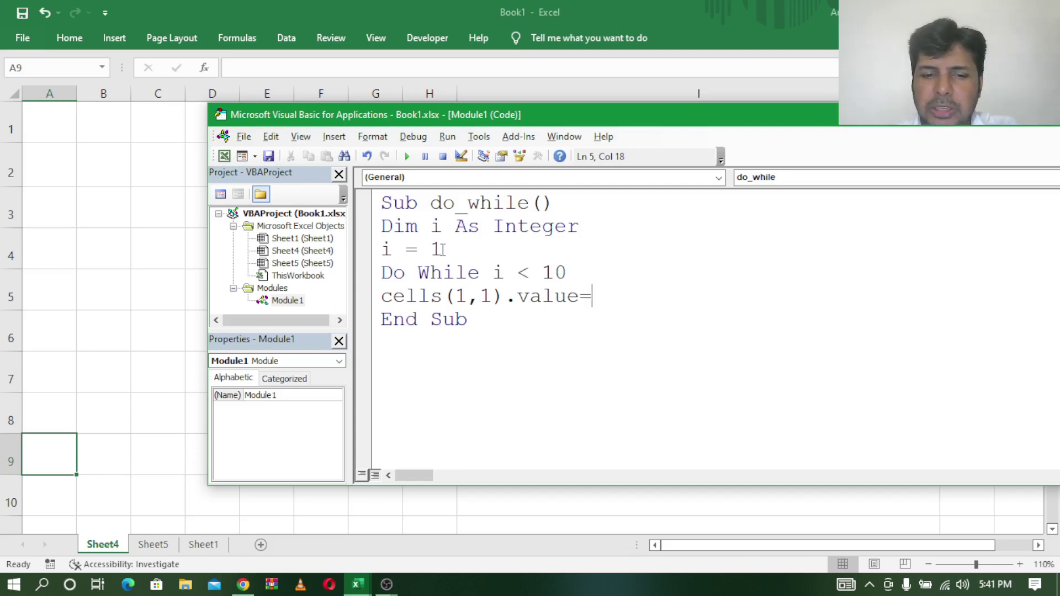
text(i)
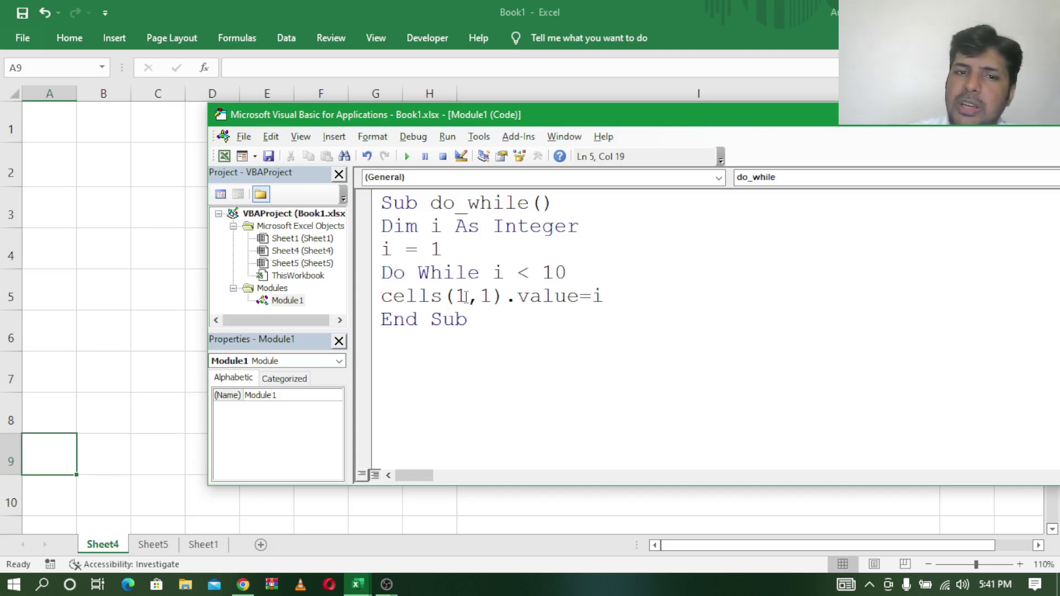
click(466, 298)
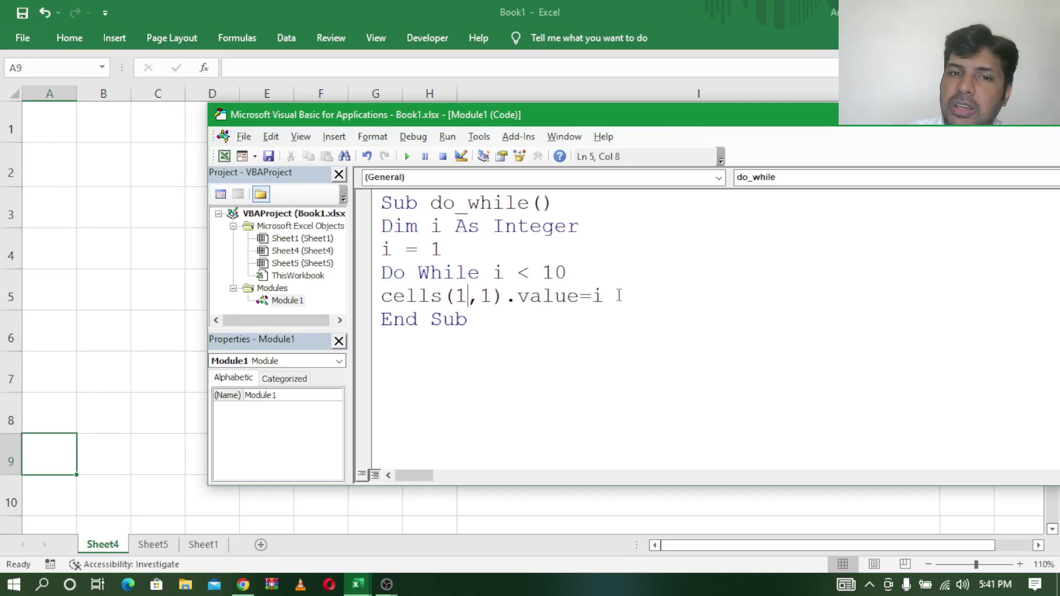
drag(620, 298, 592, 298)
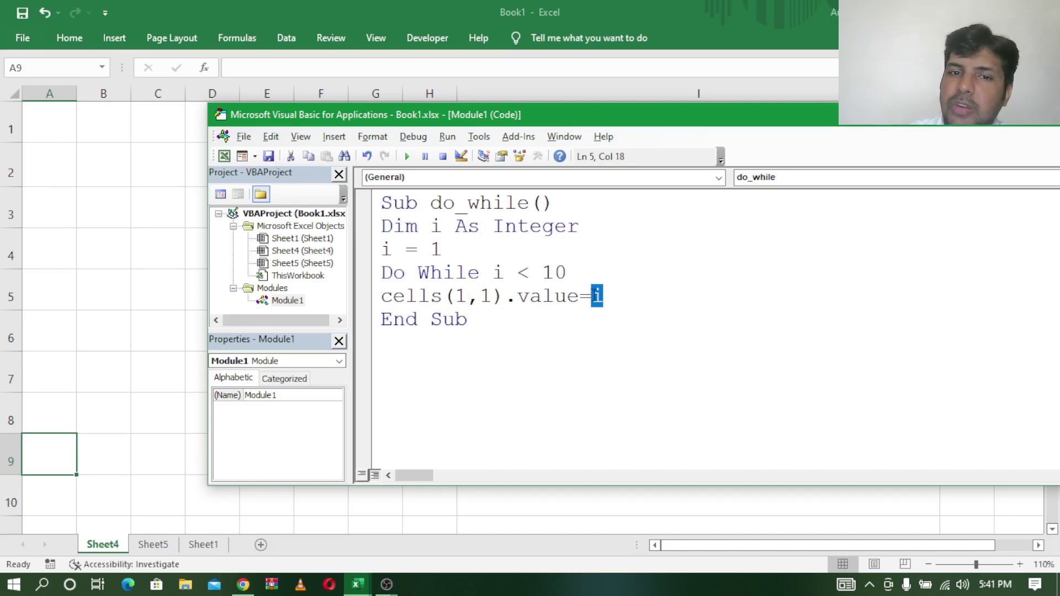
click(468, 298)
key(BackSpace)
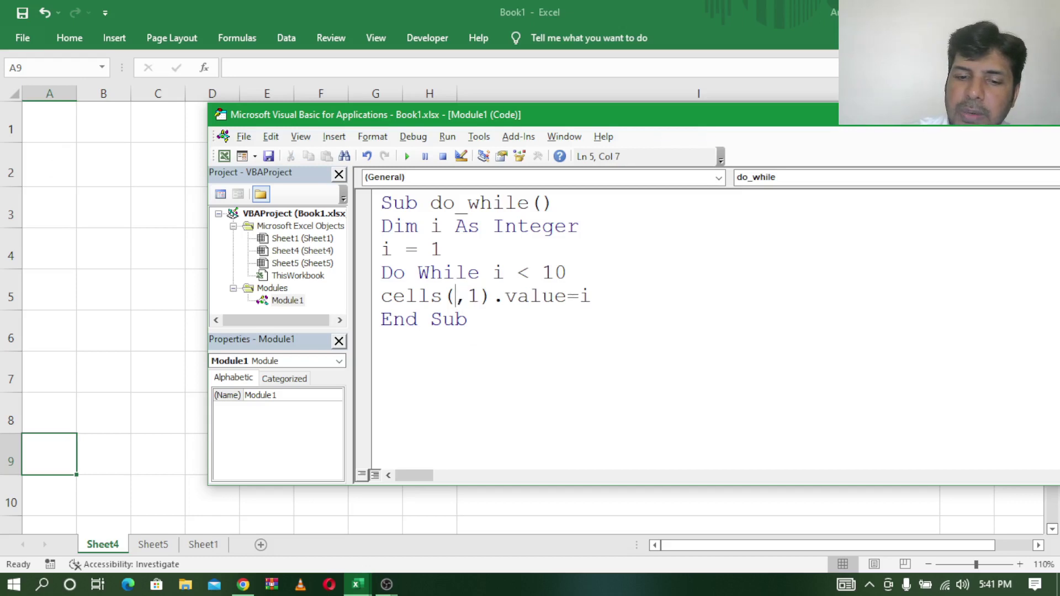
text(i)
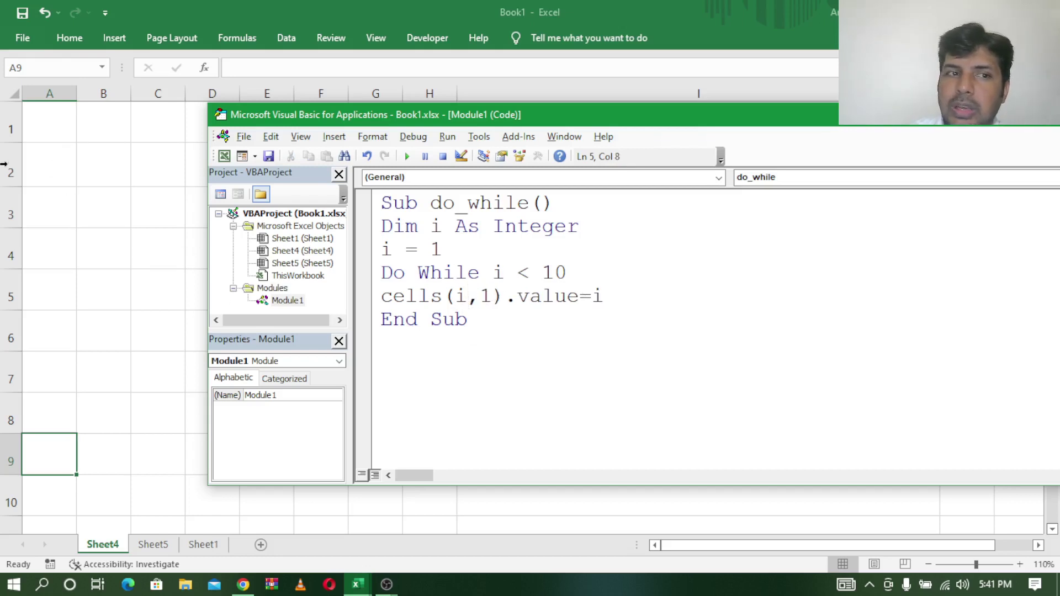
click(621, 291)
key(Return)
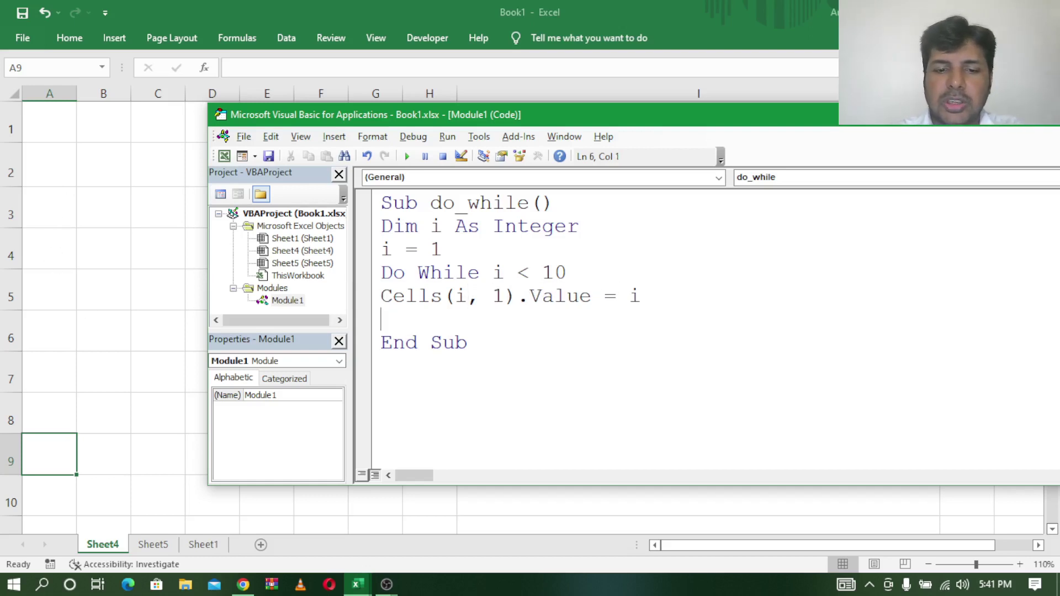
- Add the increment i = i + 1 and close the loop with Loop
text(i)
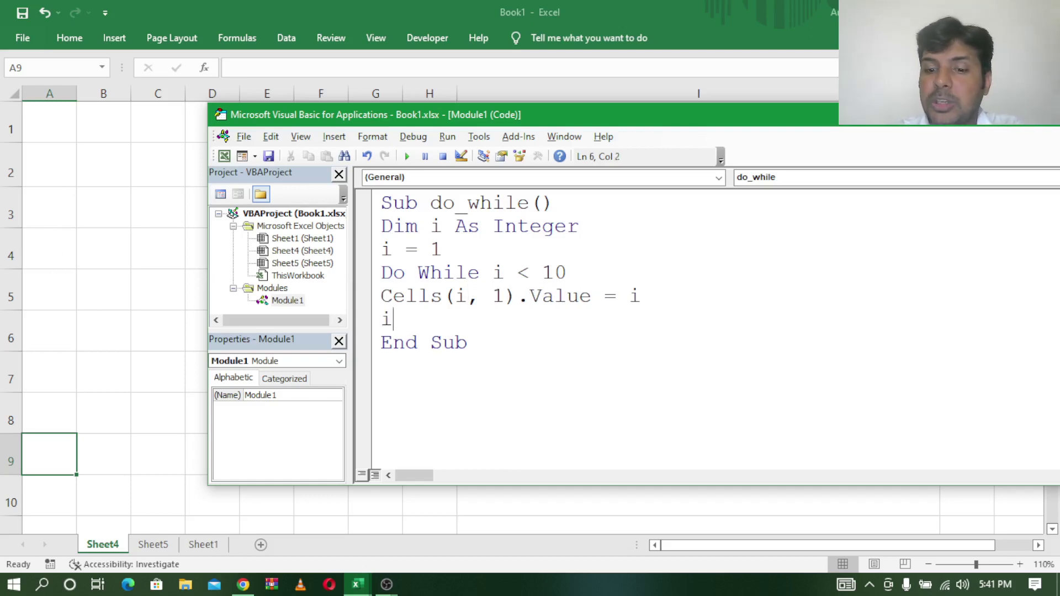
text(=)
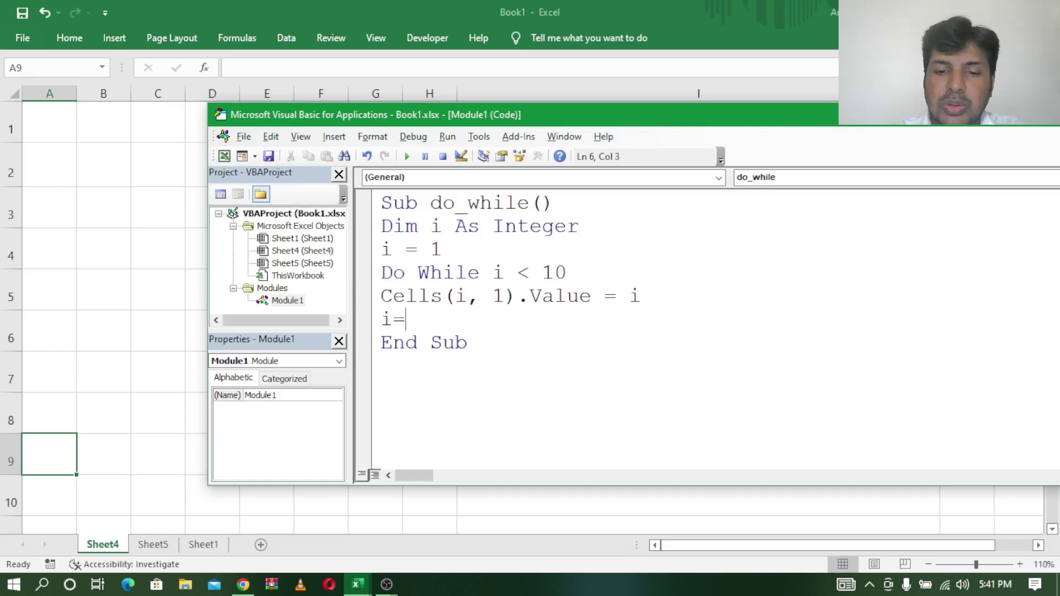
text(i)
text(+1)
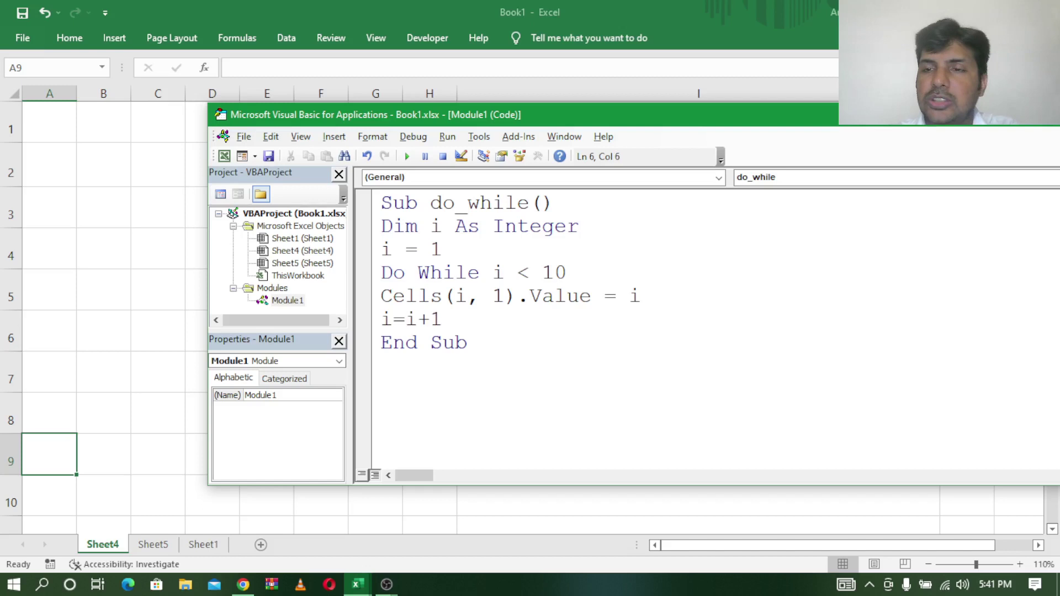
key(Return)
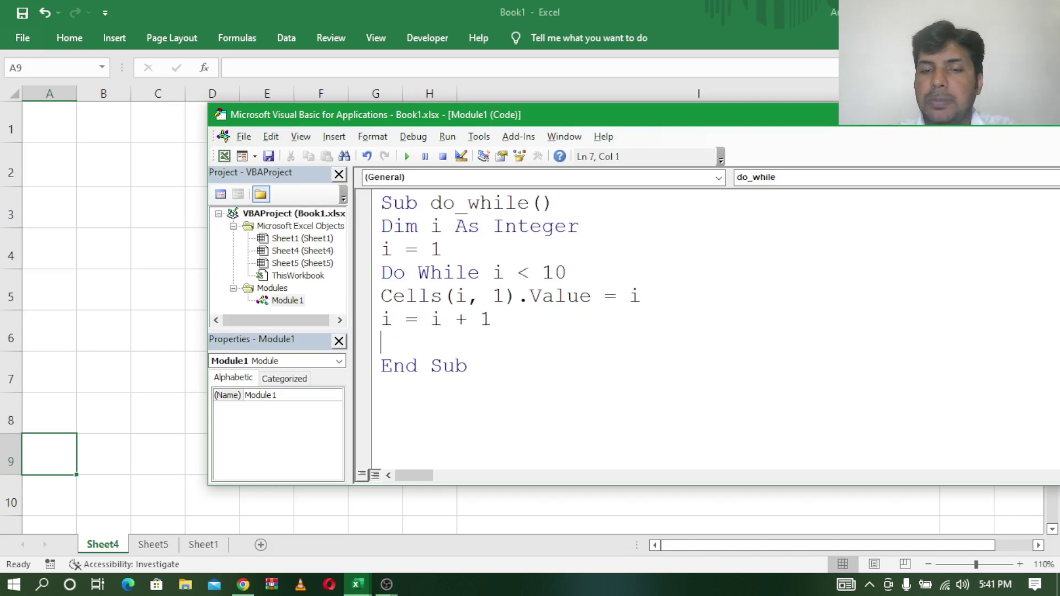
text(lo)
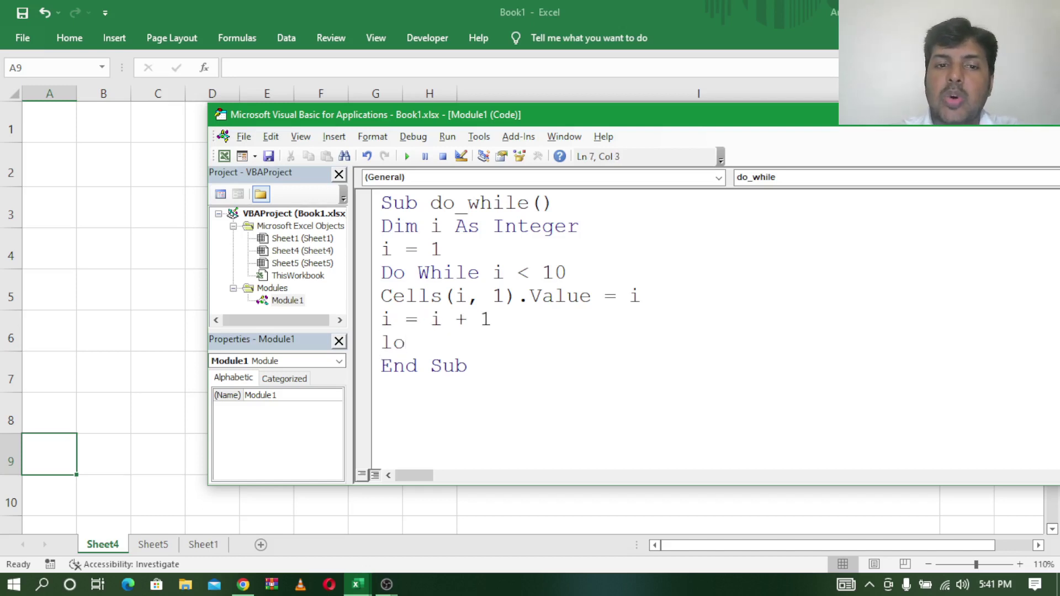
text(op)
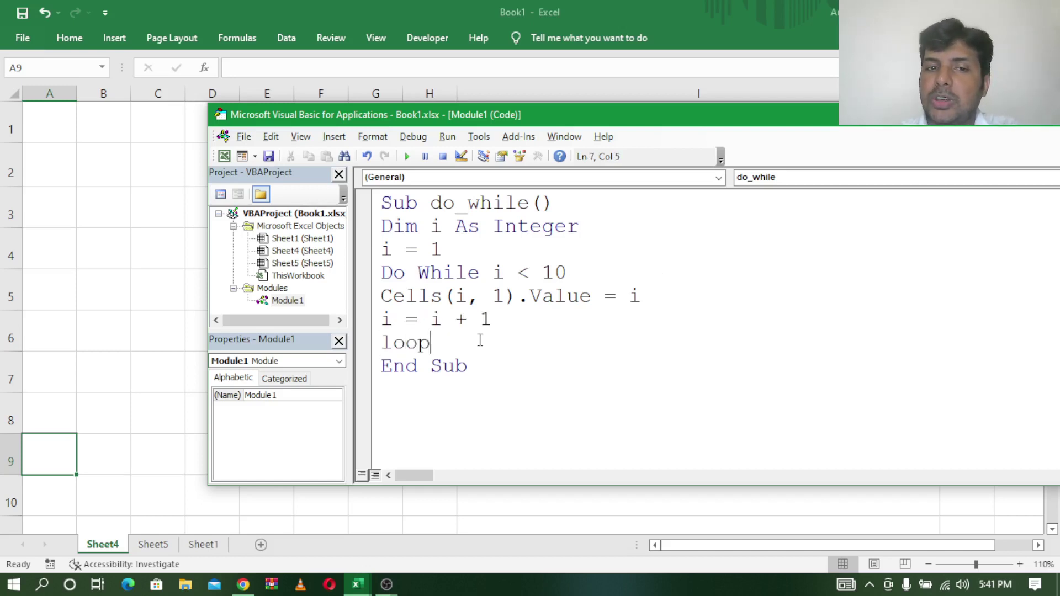
key(Return)
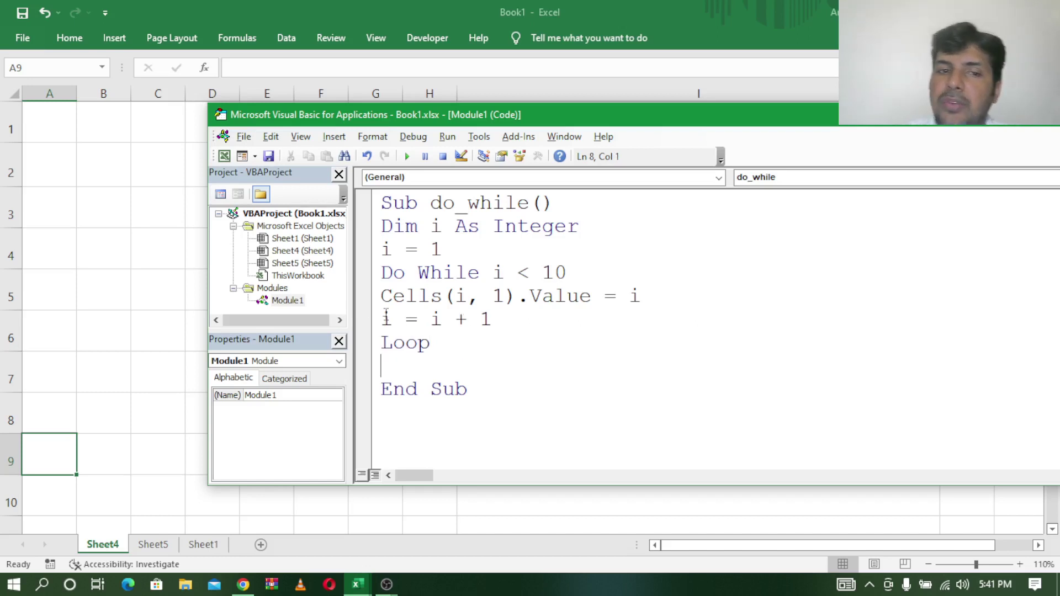
mouse_move(381, 319)
mouse_down()
mouse_move(508, 315)
mouse_move(385, 326)
mouse_up()
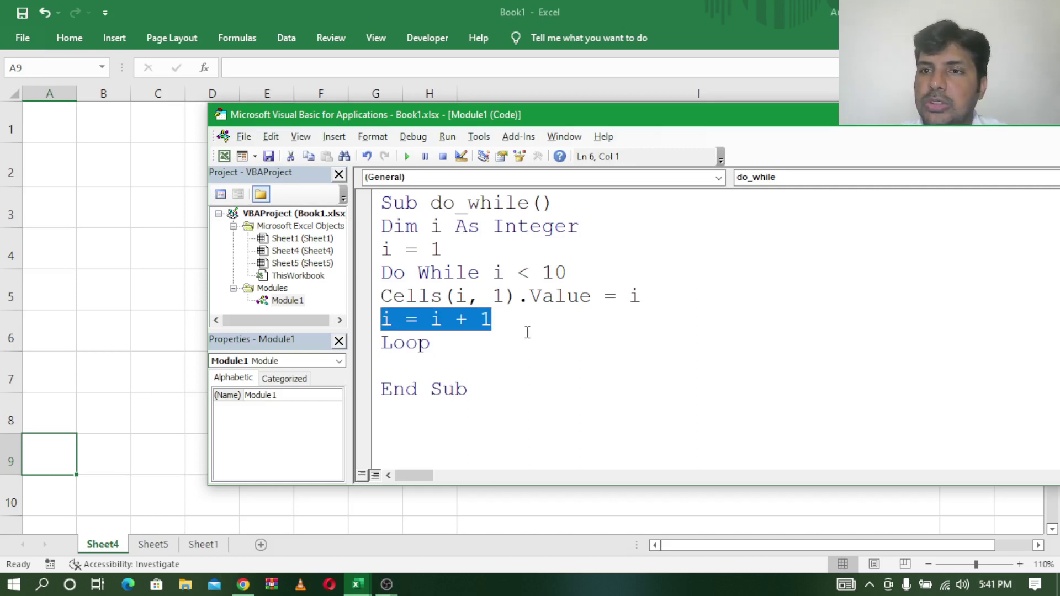
click(559, 363)
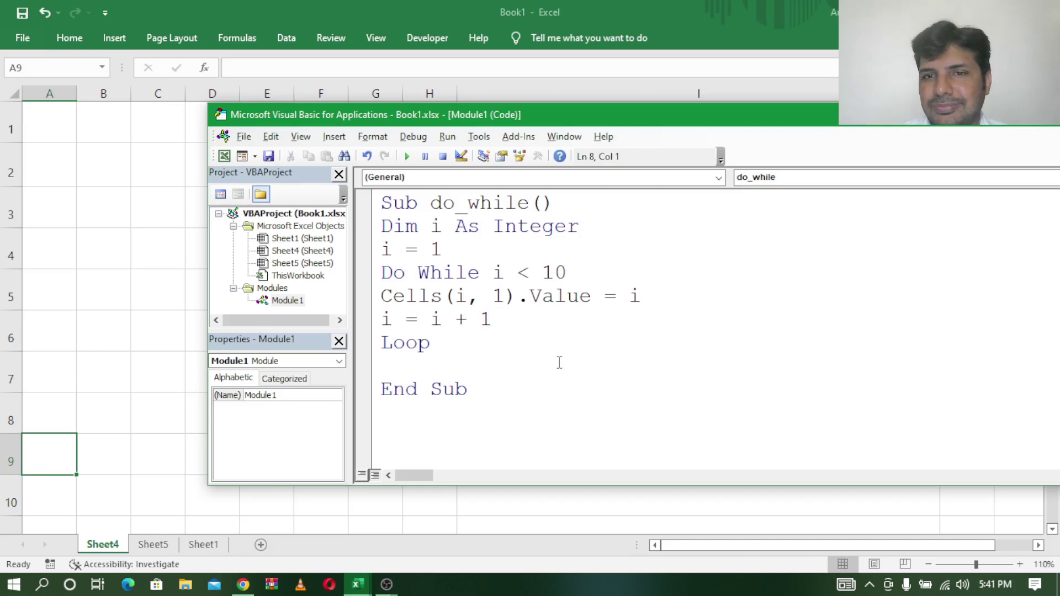
- Show the Debug toolbar and Step Into do_while line by line until A1 receives 1
click(301, 136)
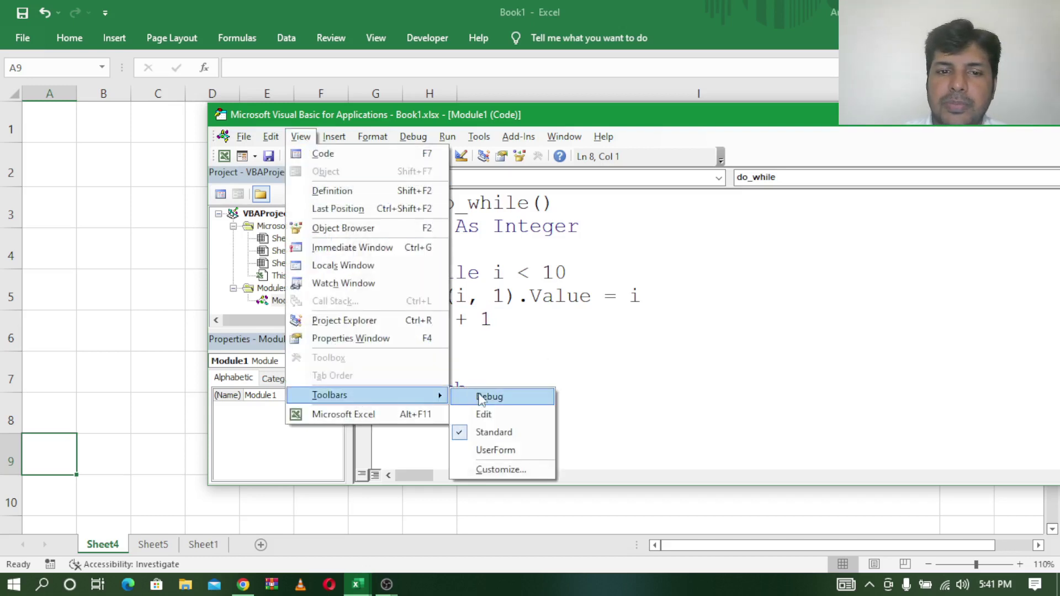
click(484, 396)
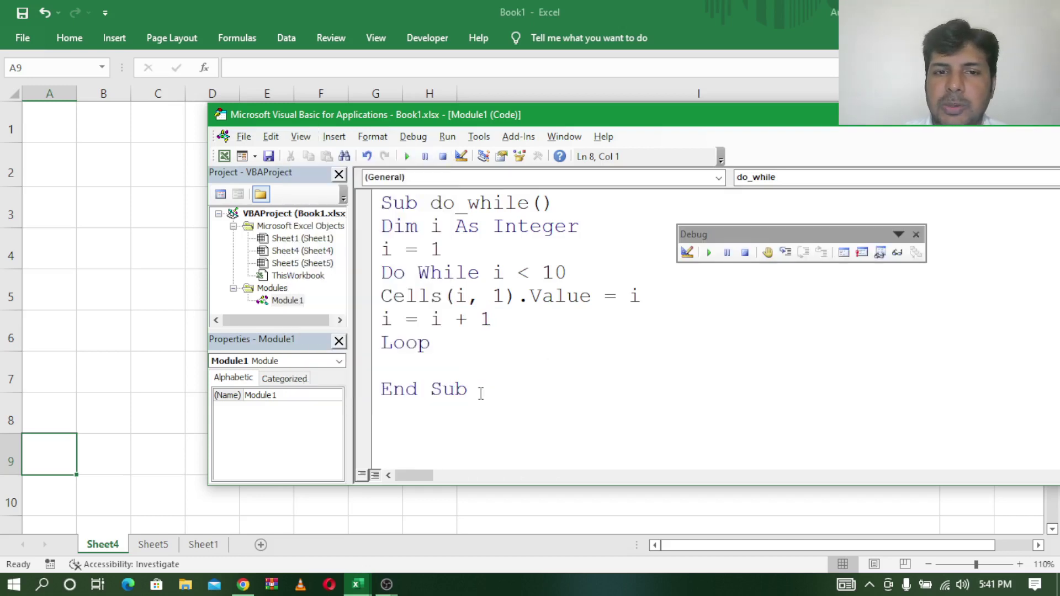
click(787, 253)
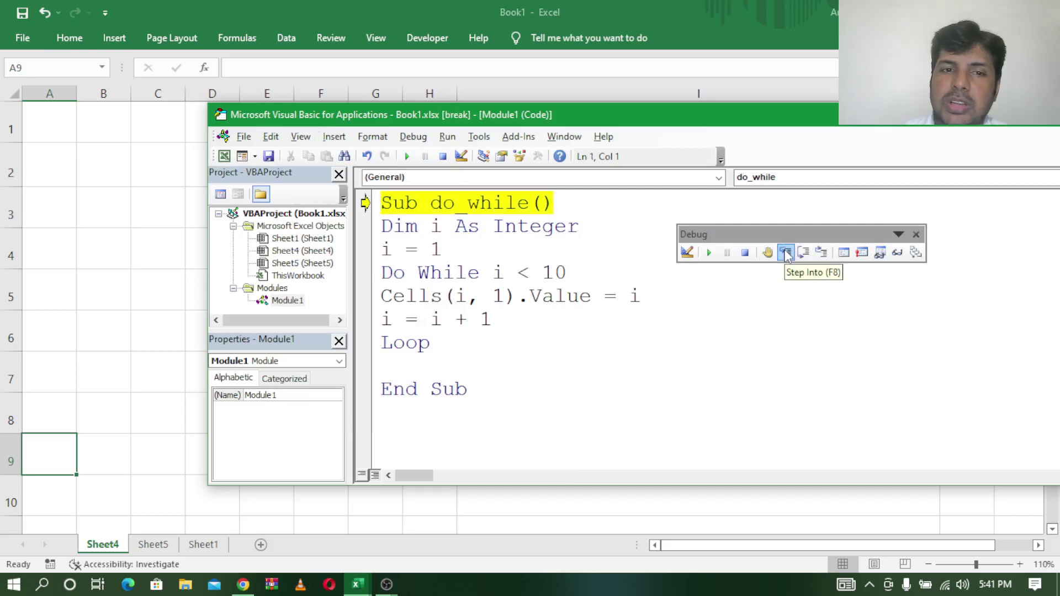
click(787, 253)
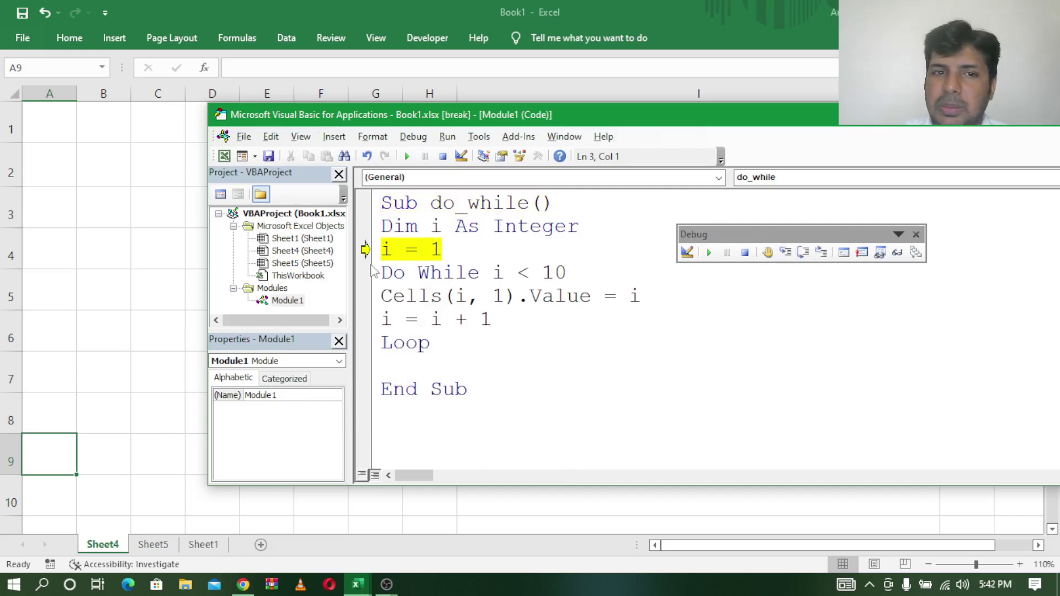
click(785, 252)
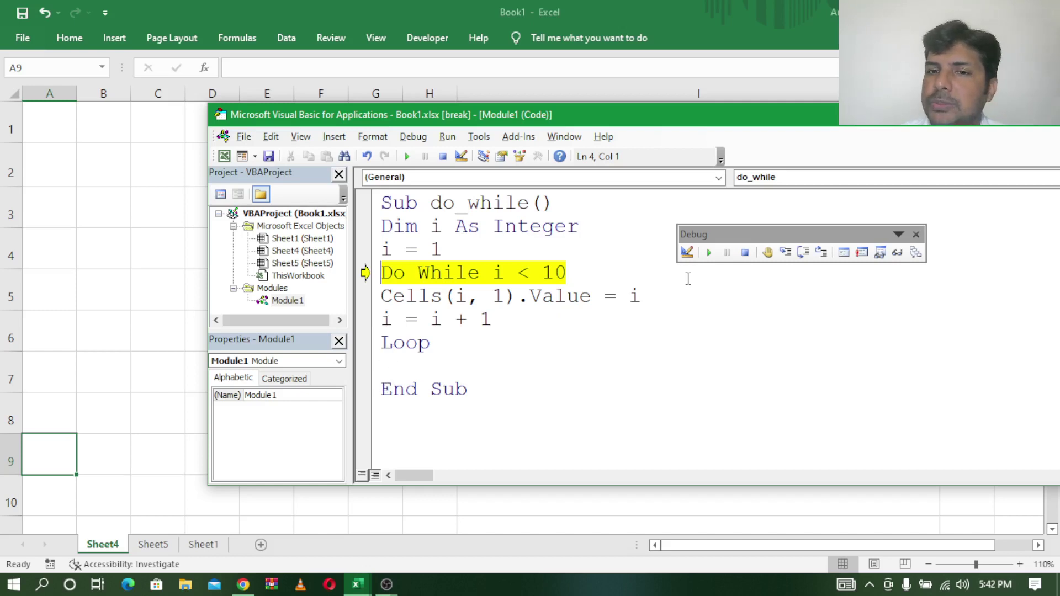
click(786, 252)
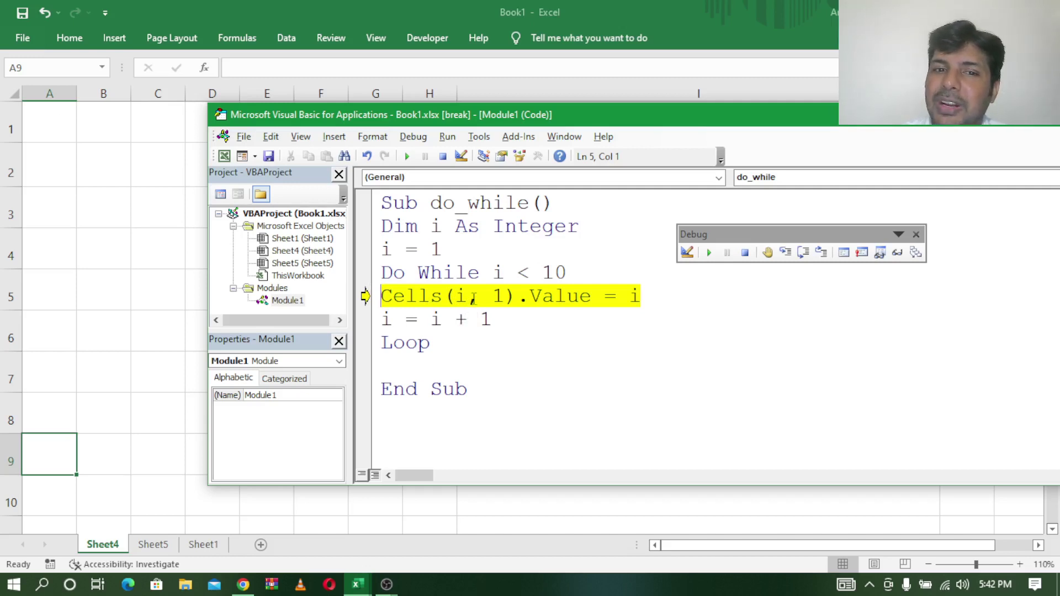
click(786, 253)
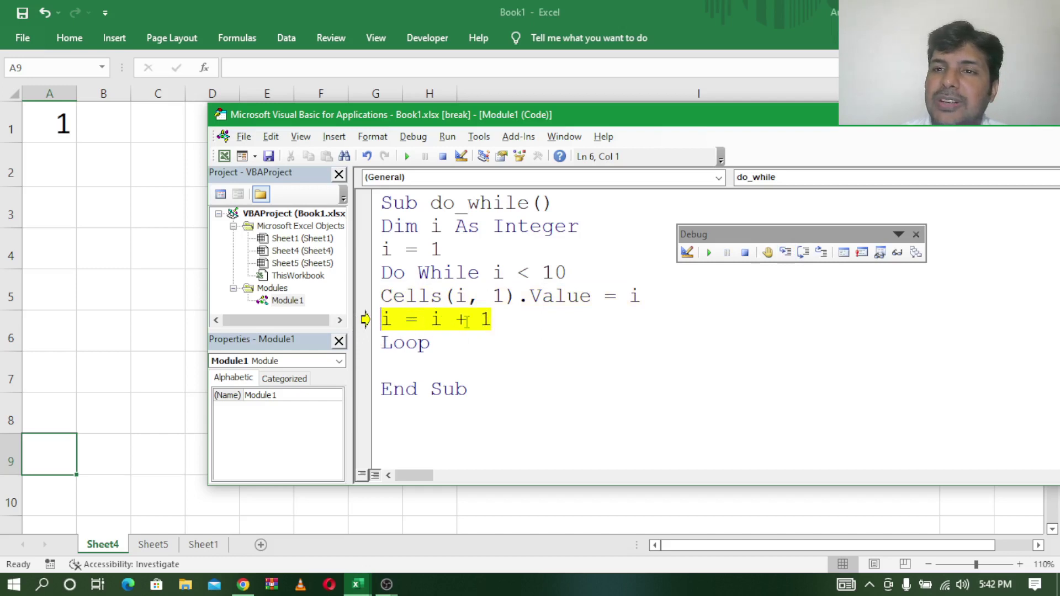
- Step through repeated loop passes, filling A2 through A9 with 2 to 9
click(786, 253)
click(785, 253)
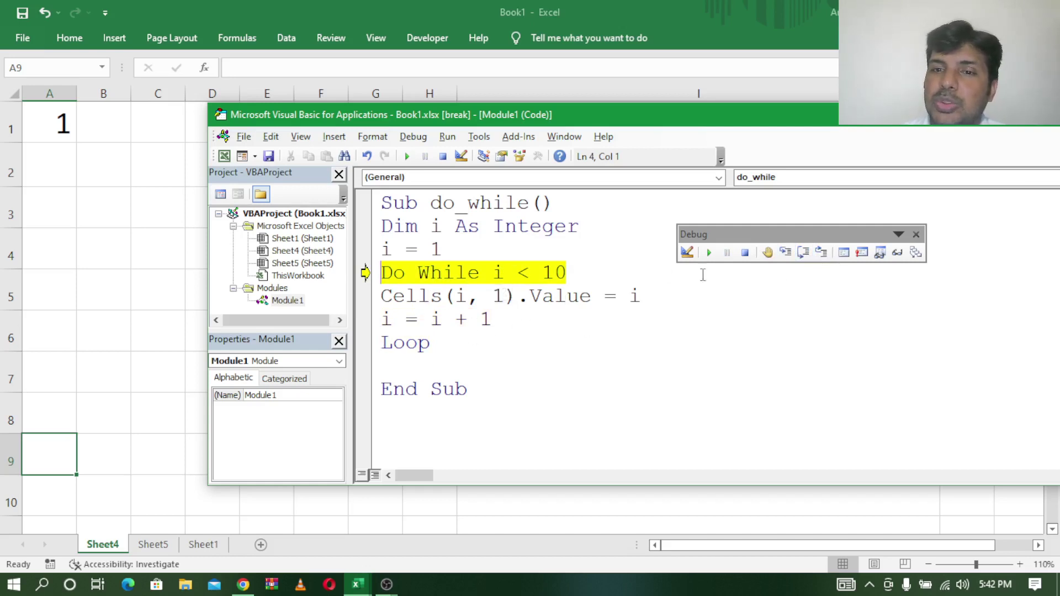
click(786, 252)
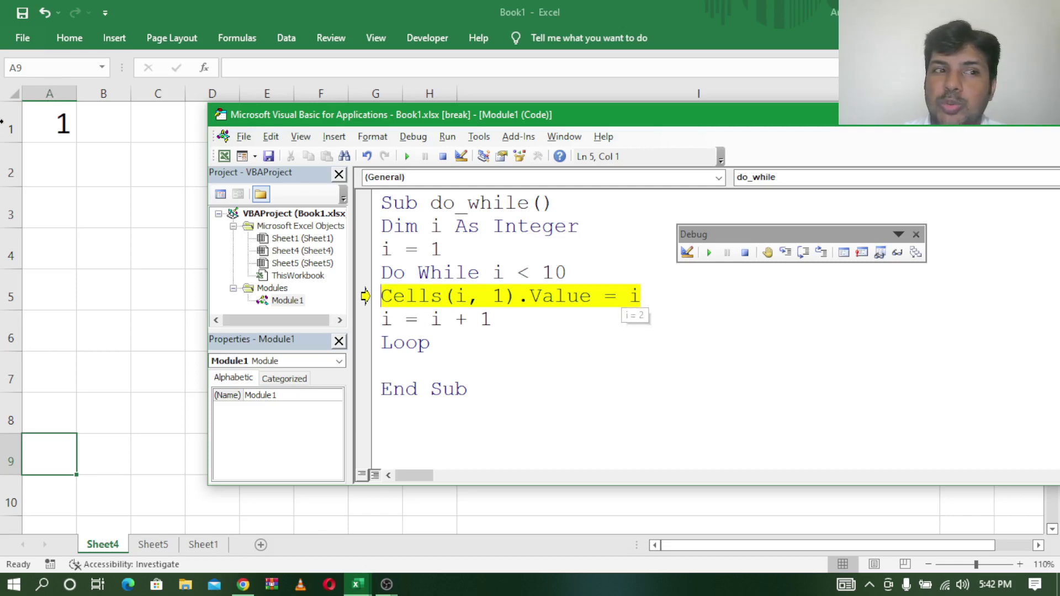
click(786, 252)
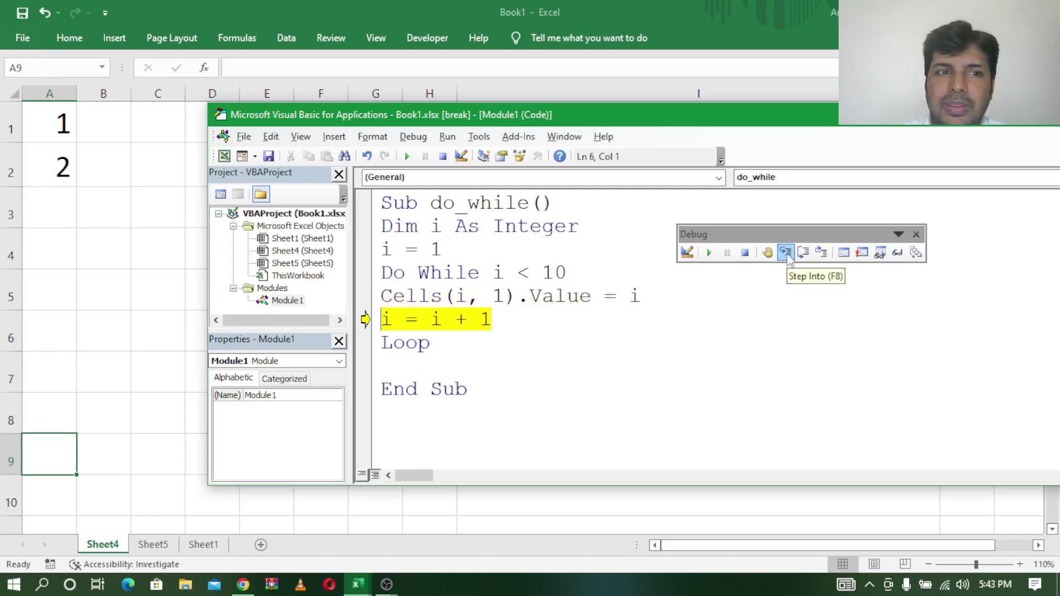
click(786, 252)
click(786, 252)
triple_click(786, 252)
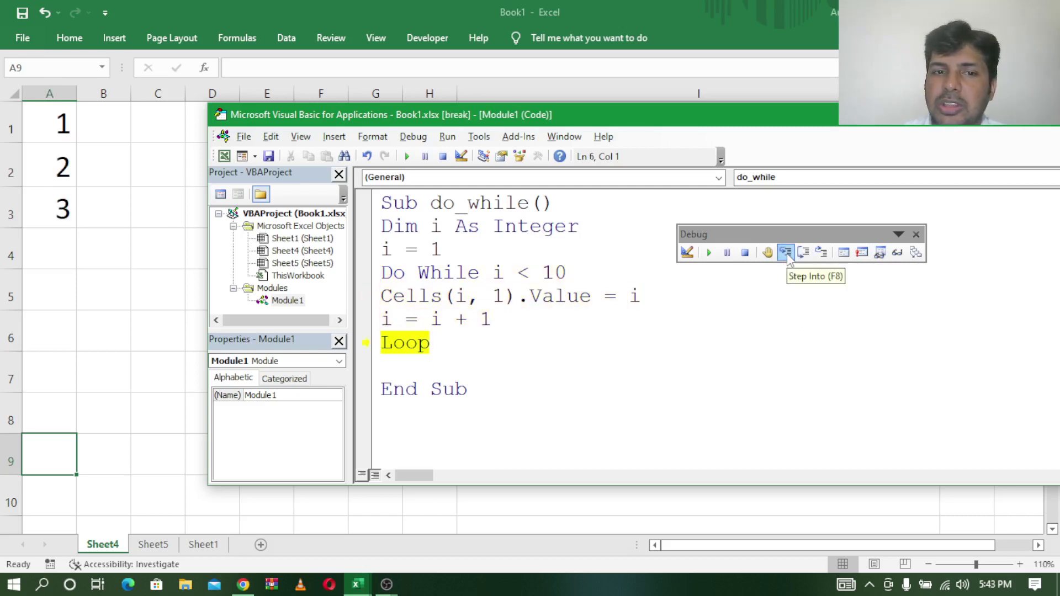
double_click(786, 252)
double_click(786, 252)
double_click(786, 253)
triple_click(786, 253)
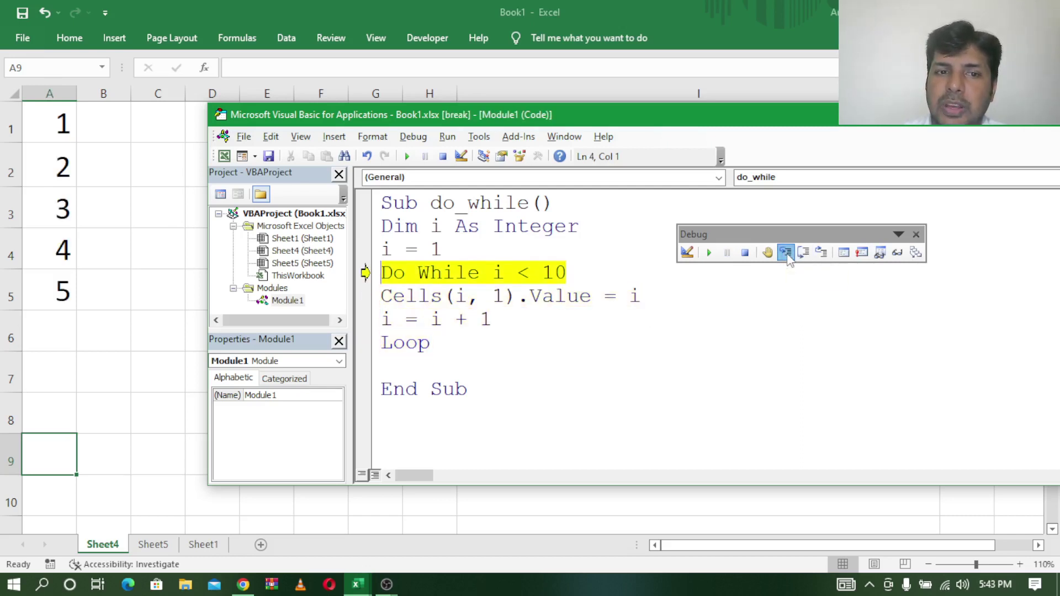
double_click(785, 252)
double_click(786, 253)
triple_click(786, 252)
double_click(786, 252)
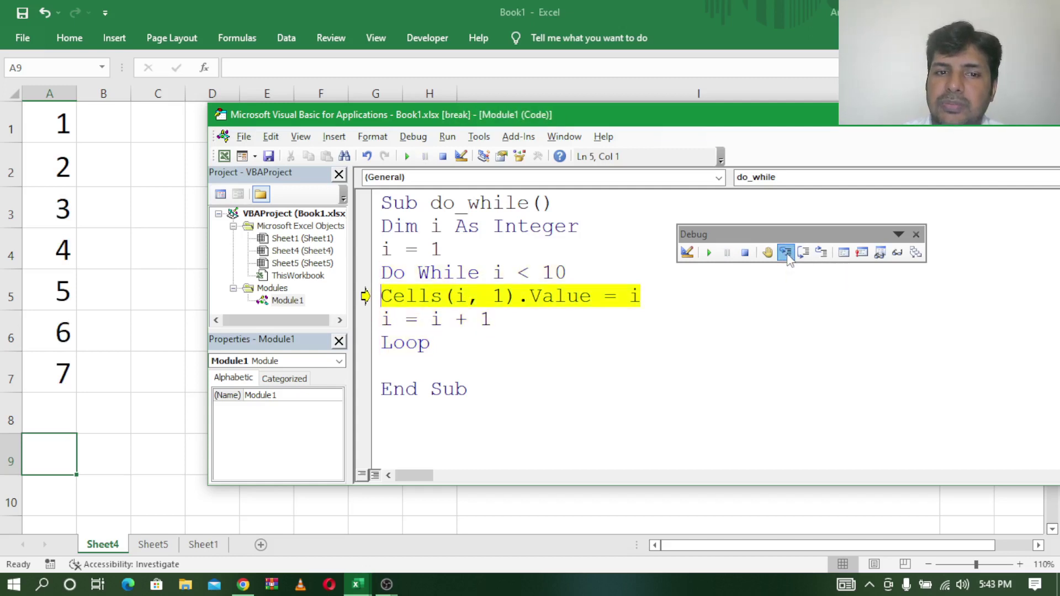
double_click(786, 253)
double_click(786, 252)
triple_click(786, 252)
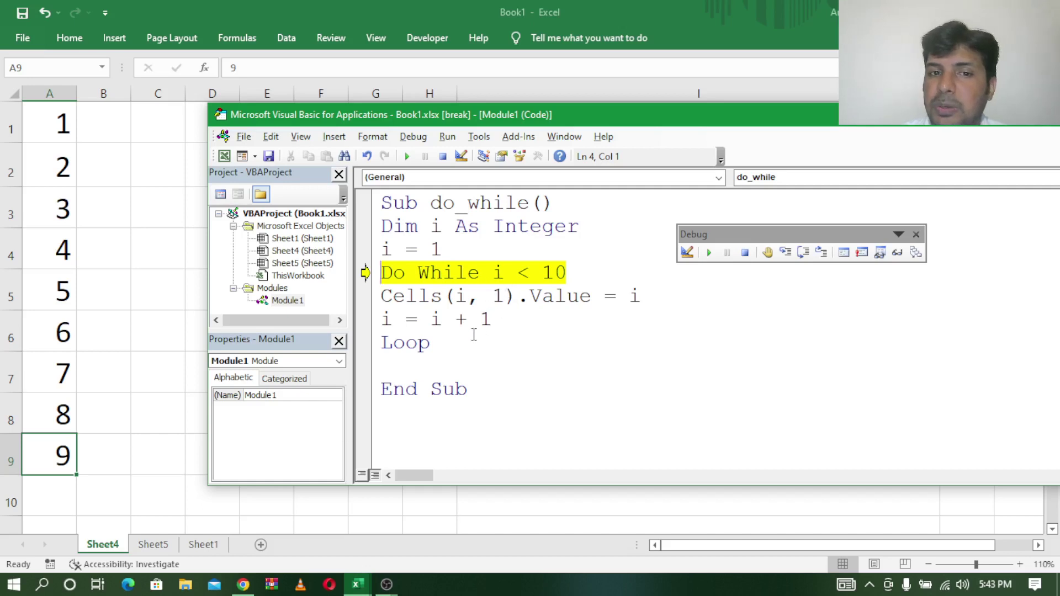
mouse_move(461, 297)
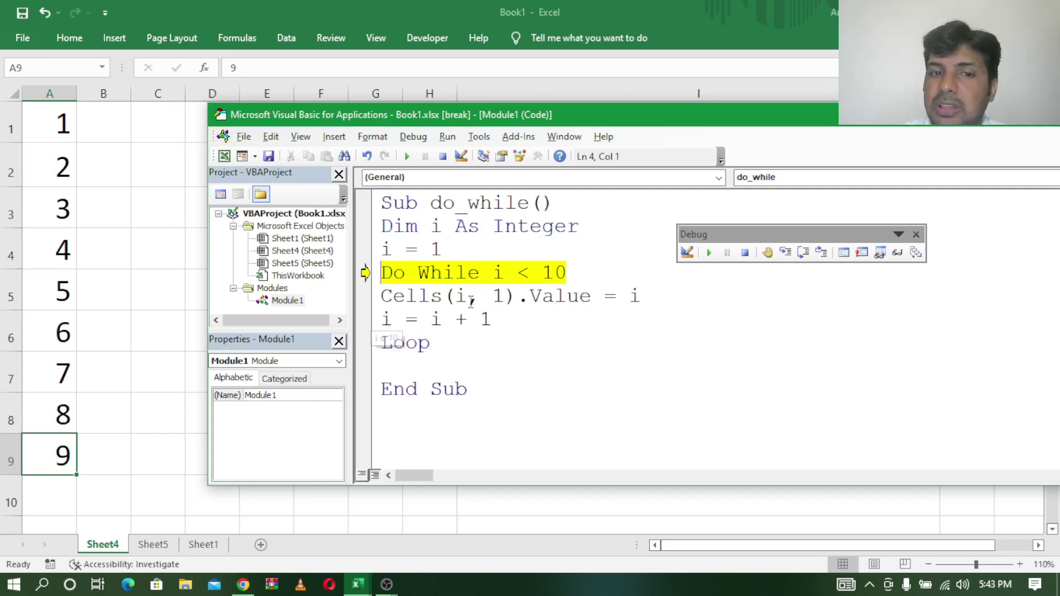
- Highlight the cell-writing and increment lines of the loop body, then step the macro to its end
click(641, 297)
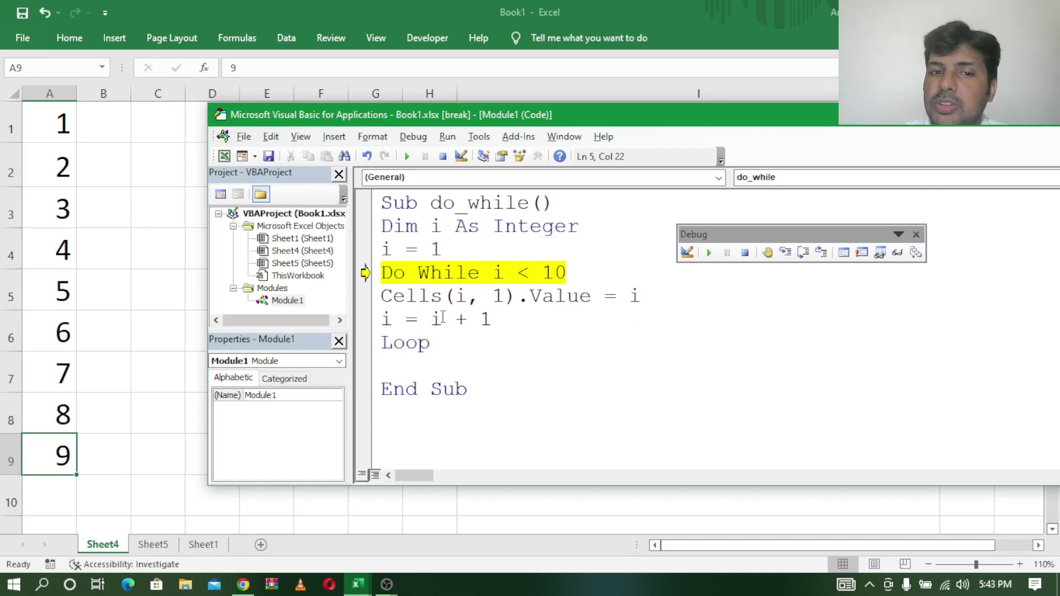
drag(492, 320, 380, 325)
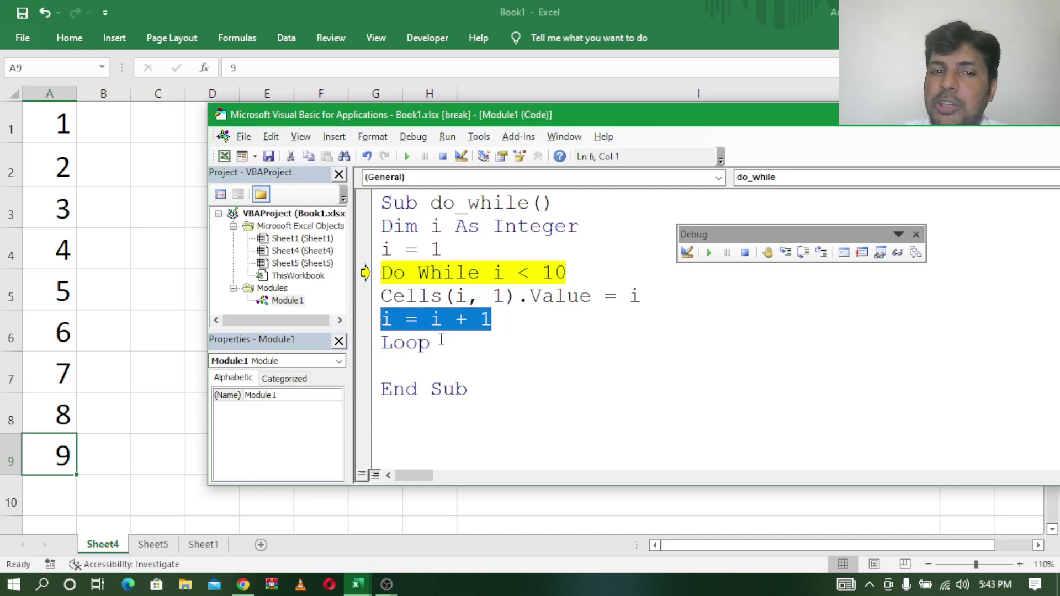
click(538, 362)
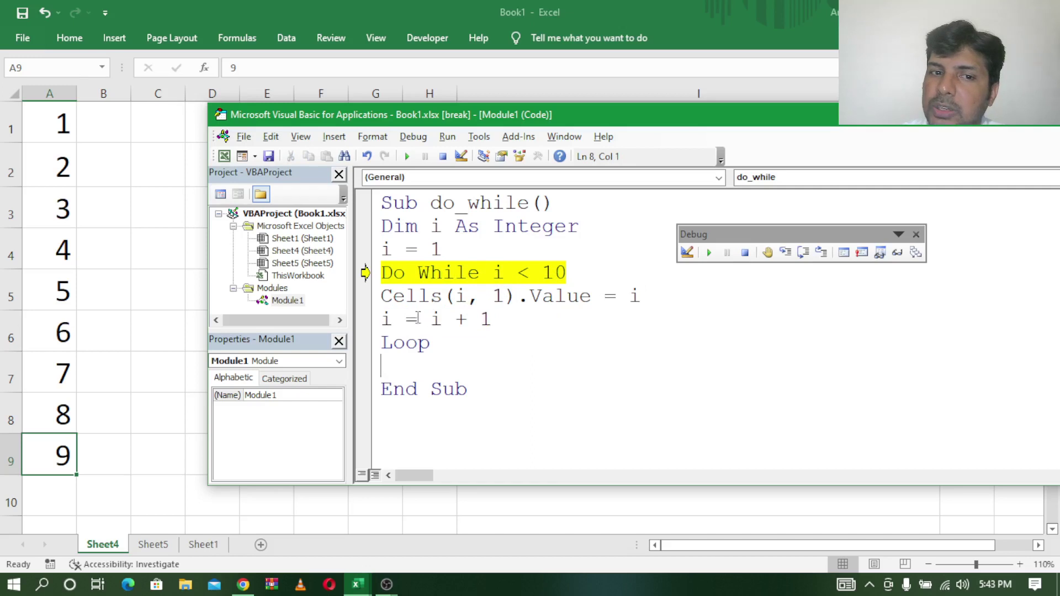
drag(385, 296, 503, 313)
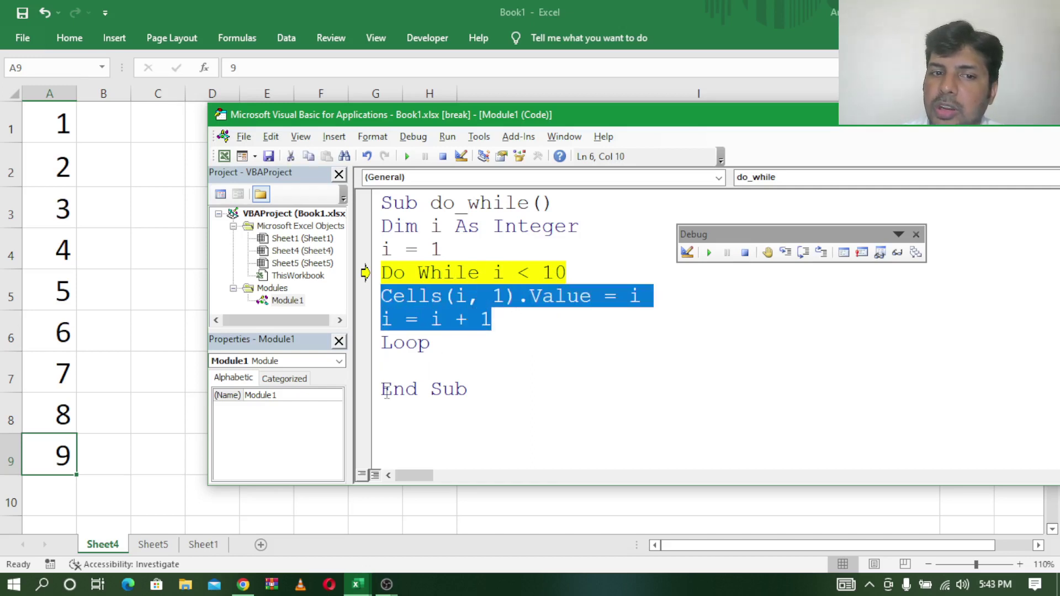
click(622, 341)
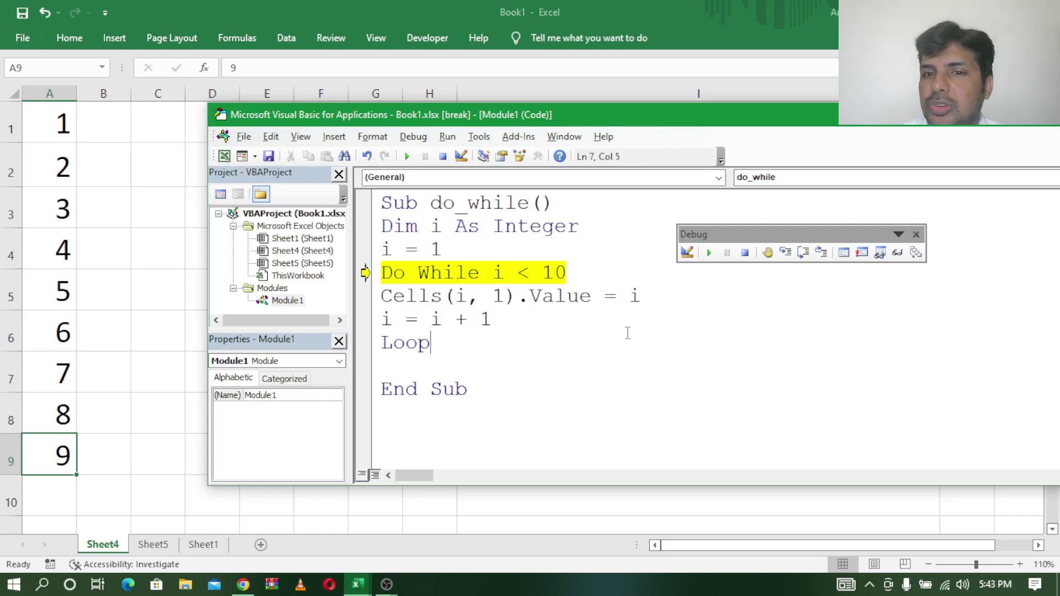
click(787, 257)
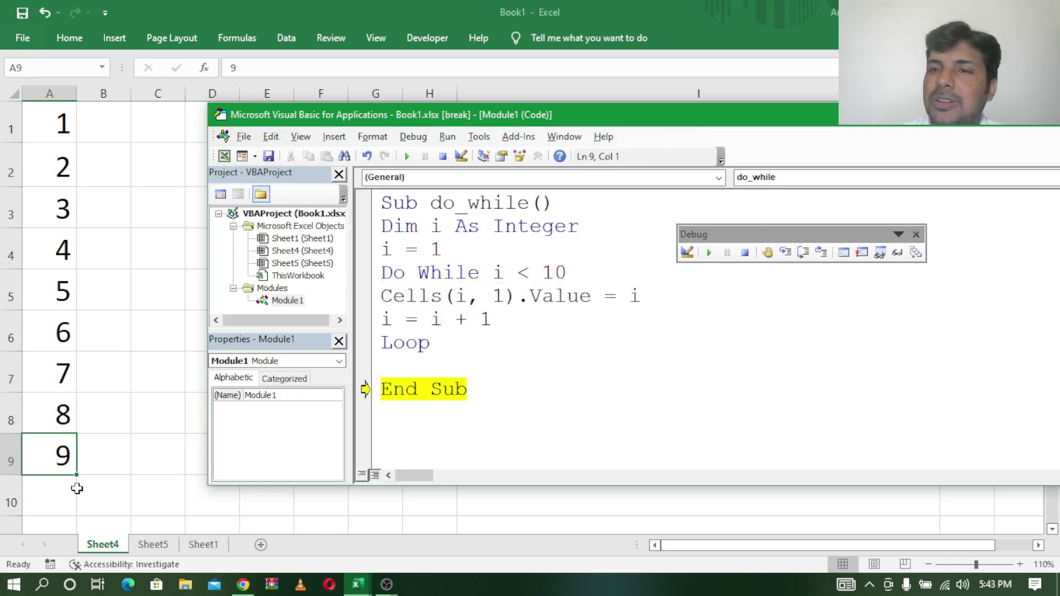
click(785, 254)
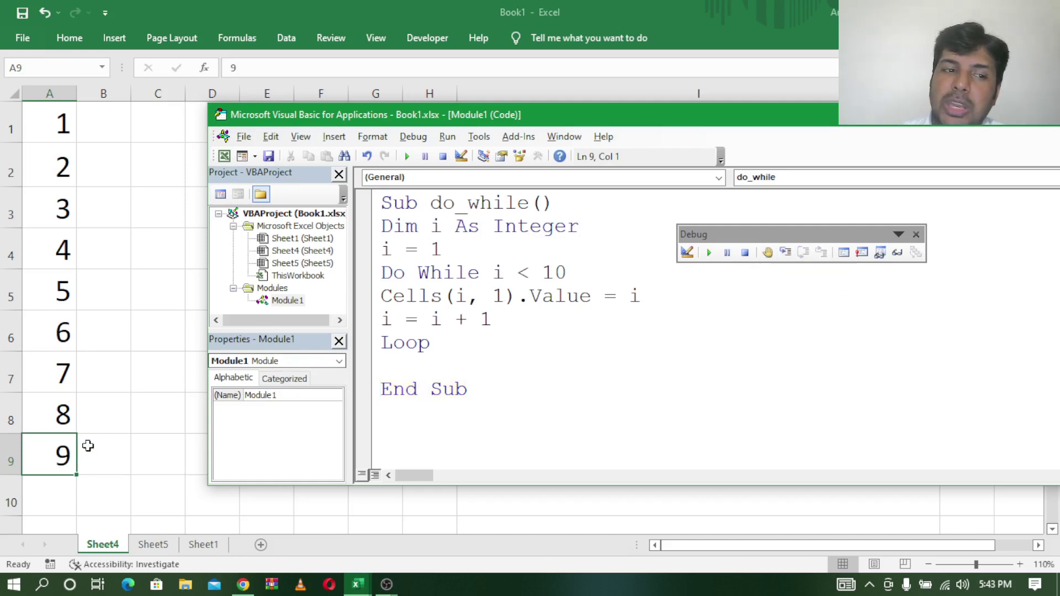
- Change the condition to Do While i <= 10 and run the macro, adding 10 in A10
click(542, 272)
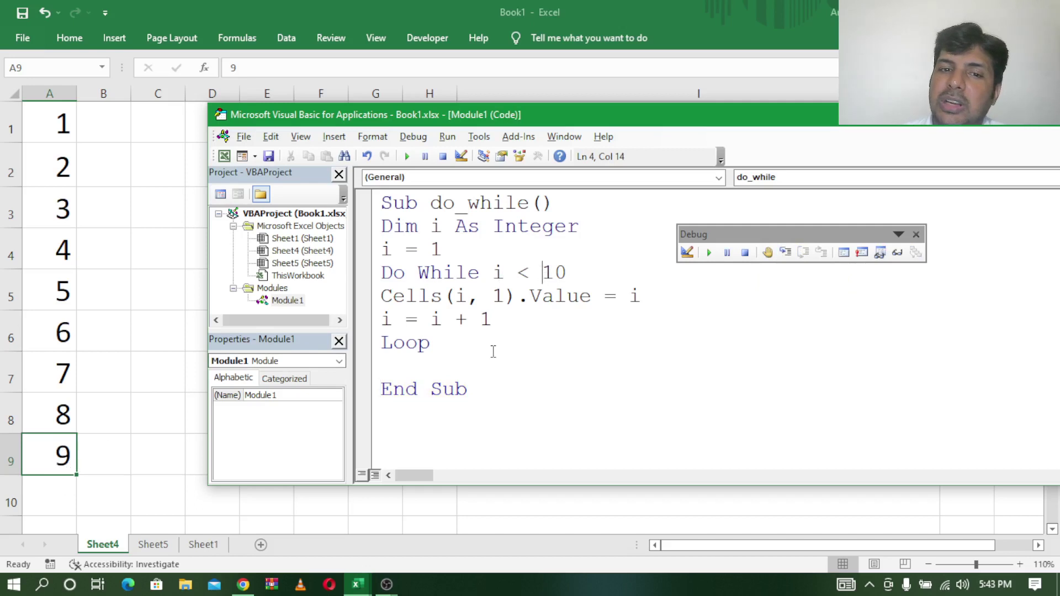
text(=)
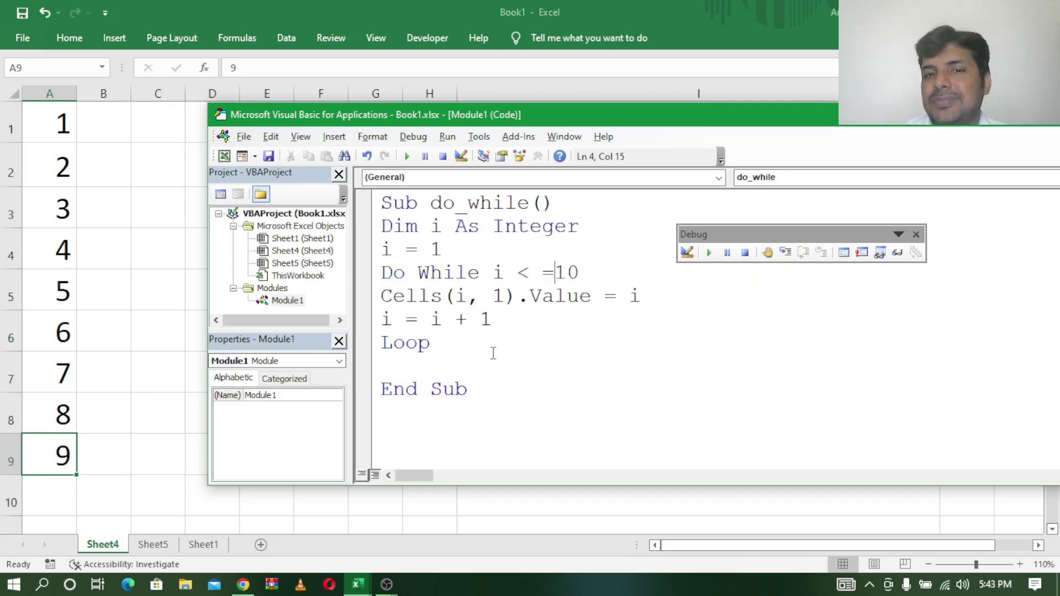
key(BackSpace)
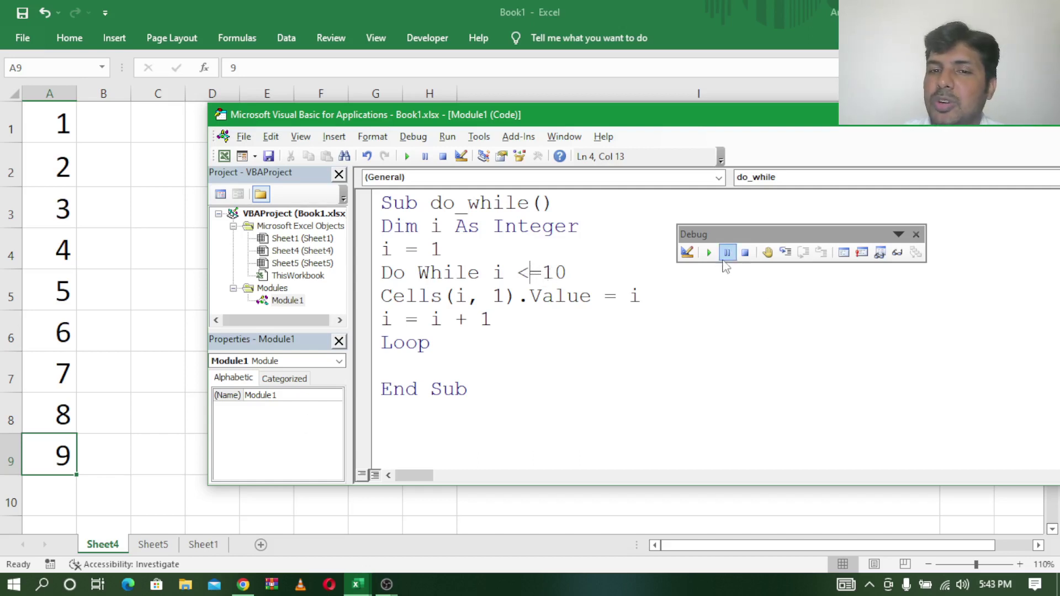
click(709, 252)
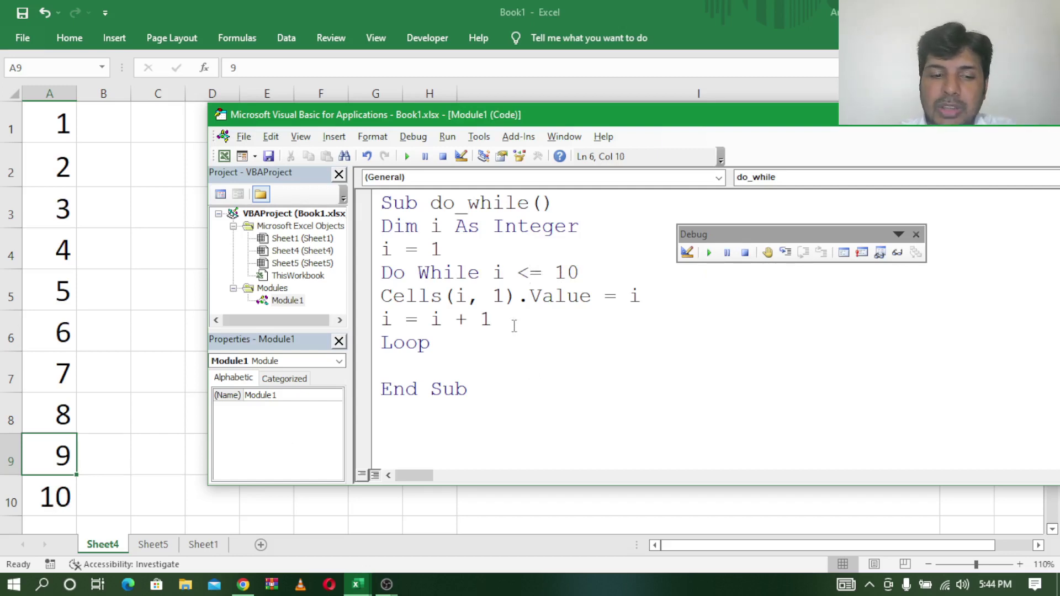
- Change the increment to i = i + 2 and the target to Cells(i, 2).Value = i
key(BackSpace)
text(2)
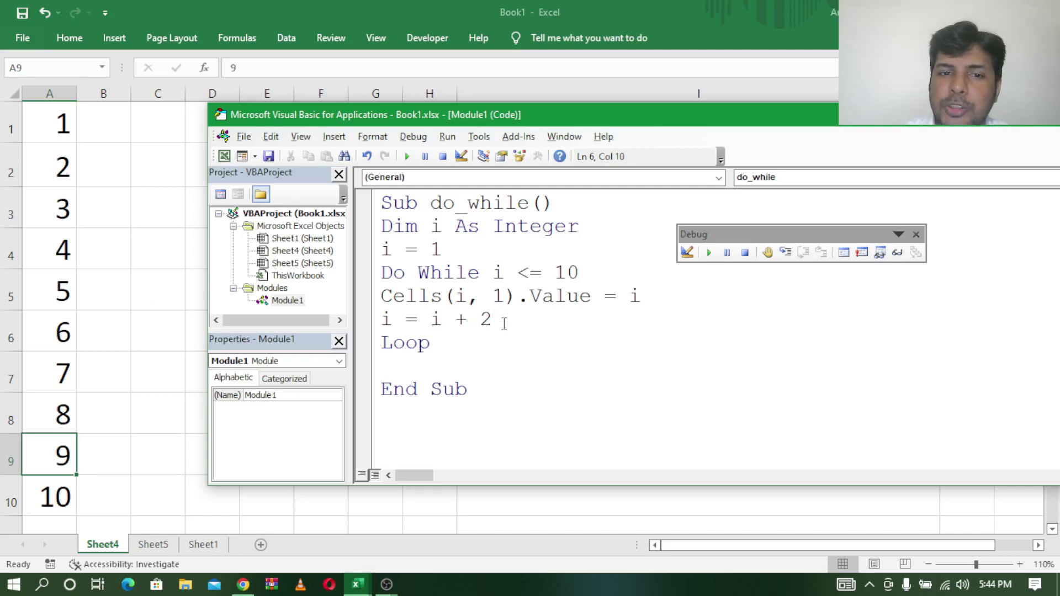
key(BackSpace)
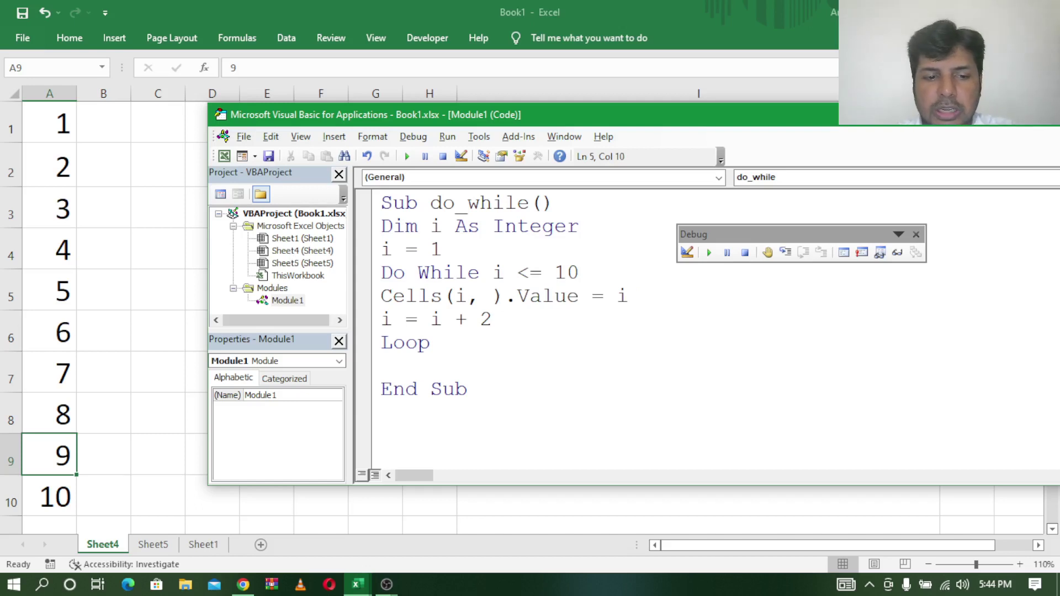
text(2)
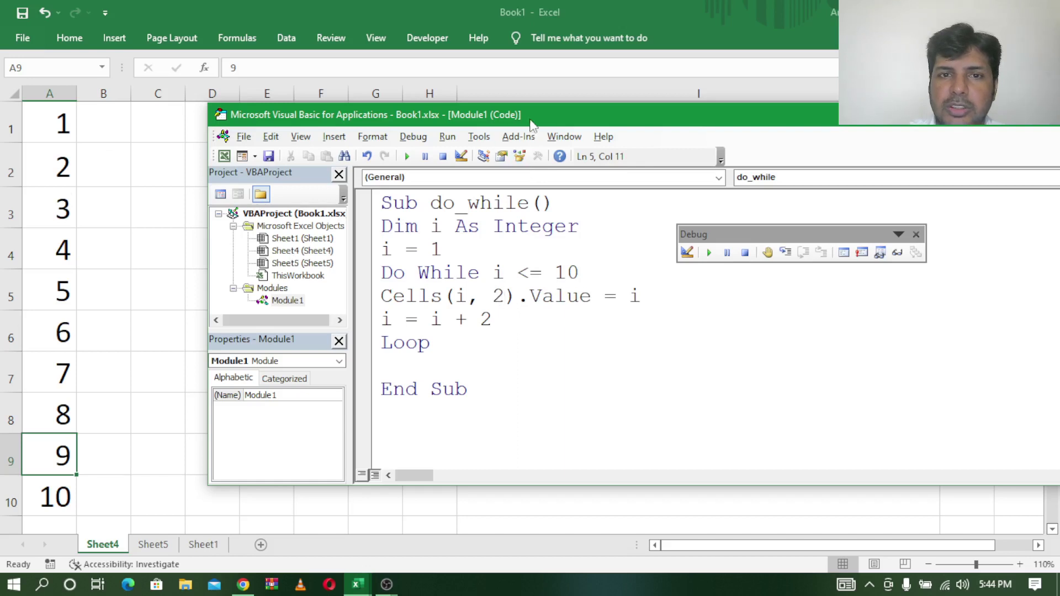
drag(532, 123, 592, 101)
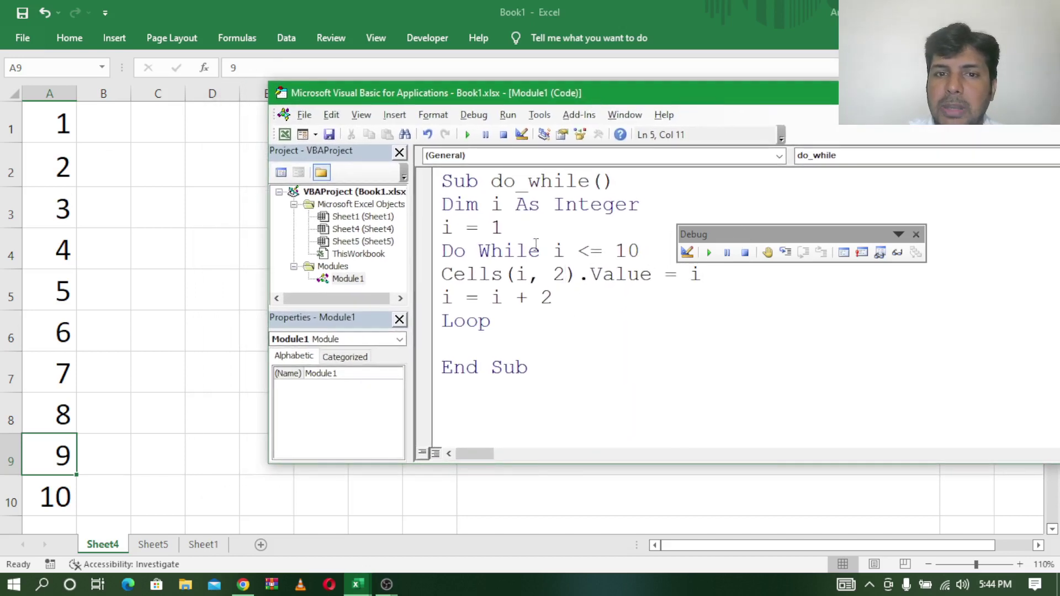
- Step into the edited macro through its first pass, writing 1 into B1
click(785, 253)
click(786, 252)
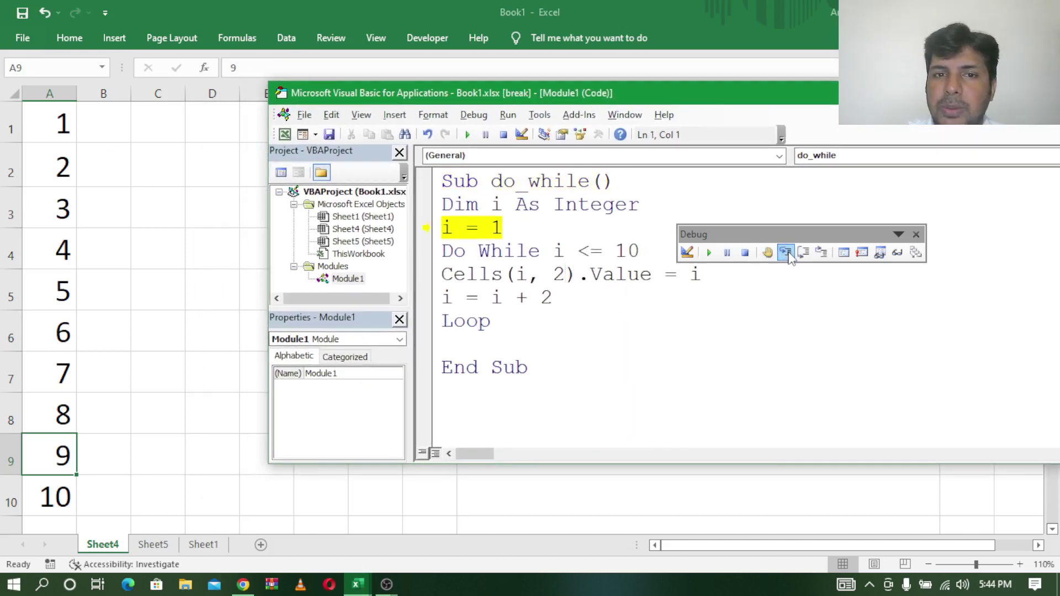
click(785, 252)
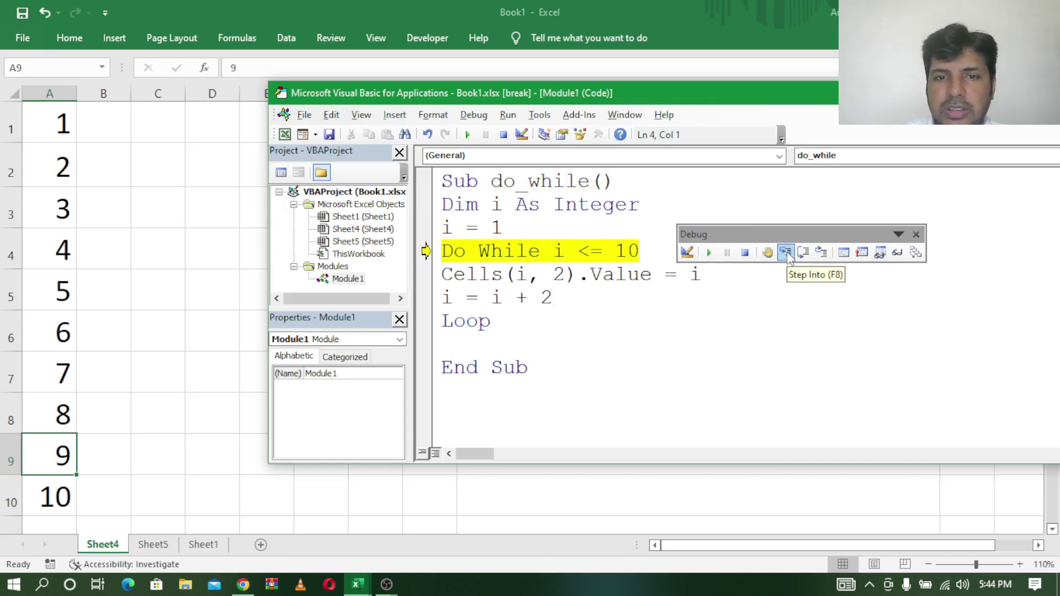
click(785, 253)
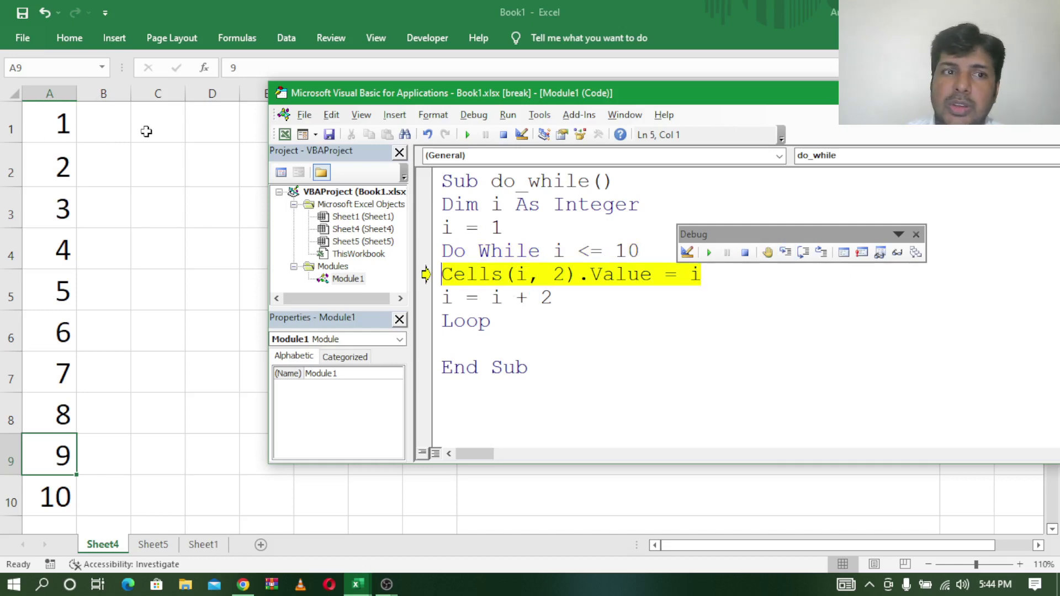
click(785, 253)
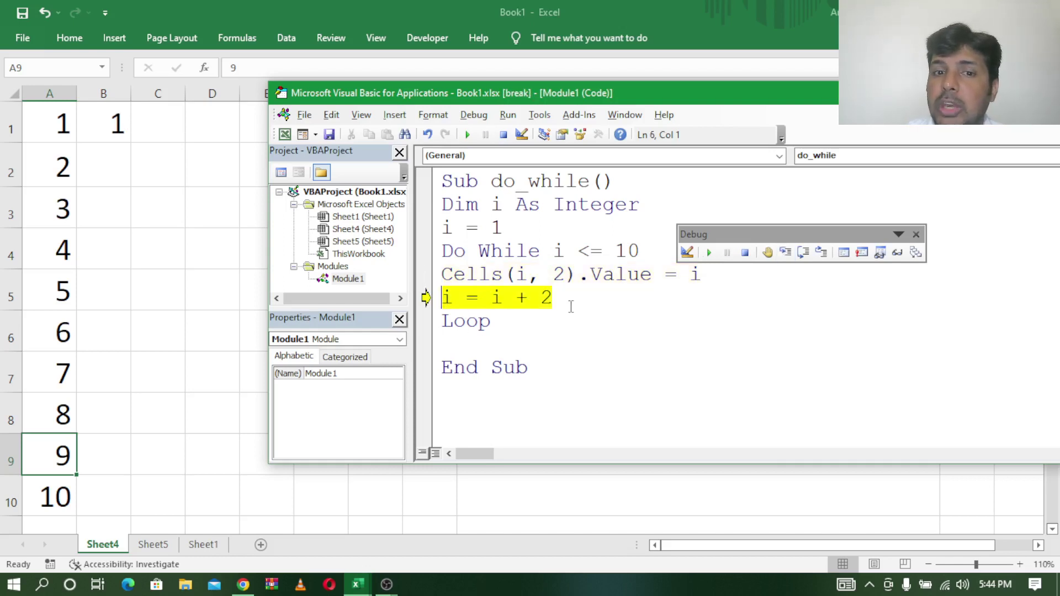
- Step to write 3 into B3, run the rest to fill B5, B7, B9, then delete i's start value 1
click(787, 254)
click(786, 254)
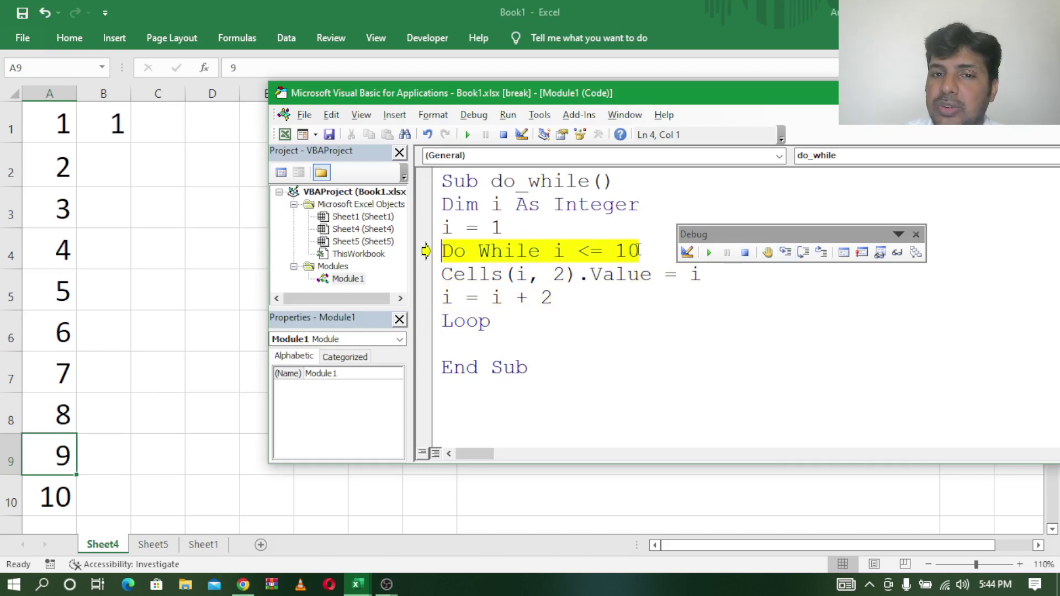
click(786, 253)
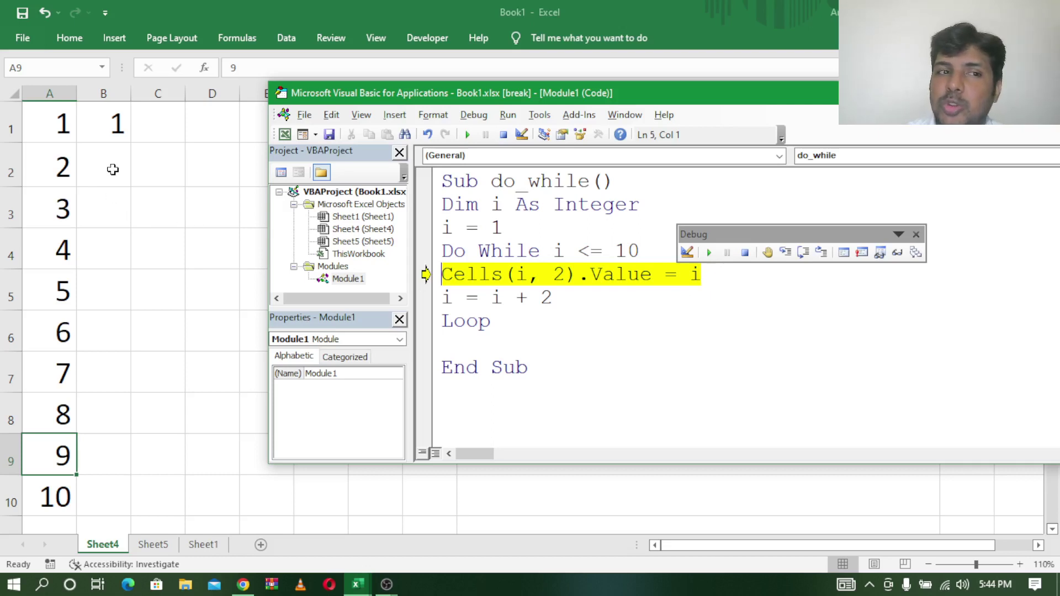
click(785, 253)
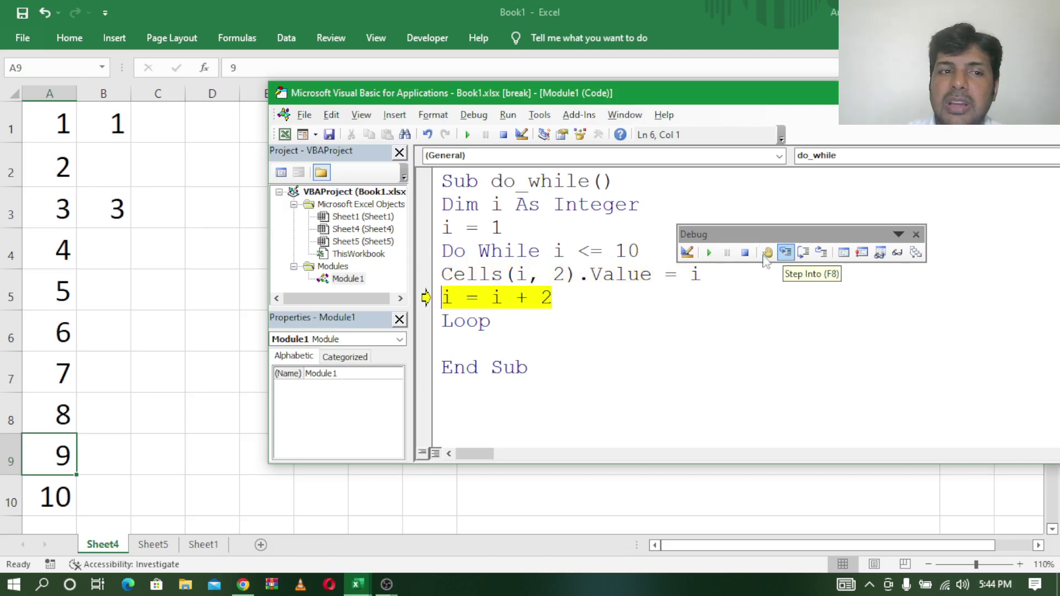
click(712, 254)
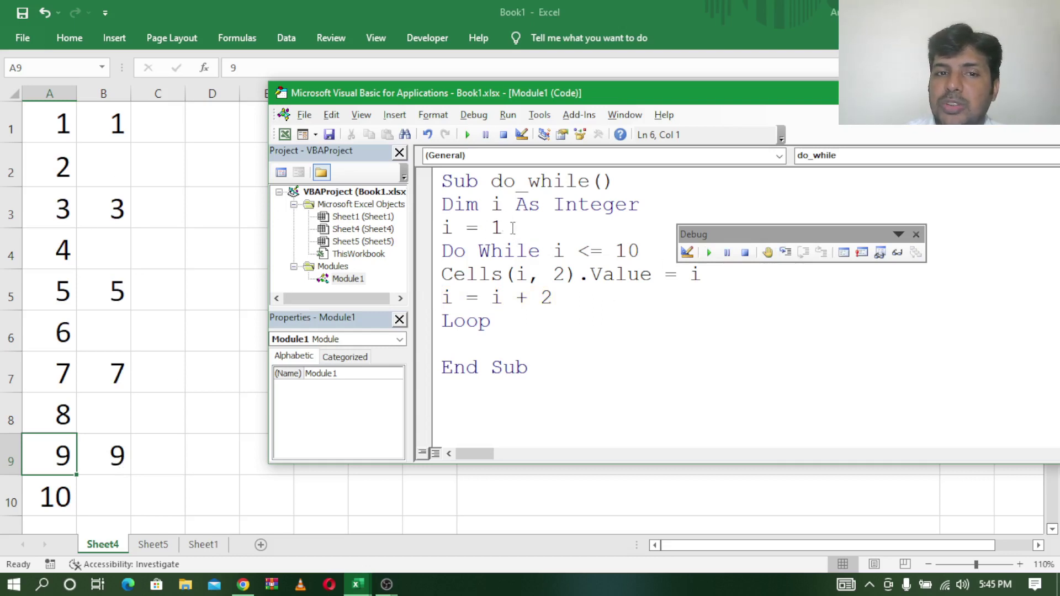
key(BackSpace)
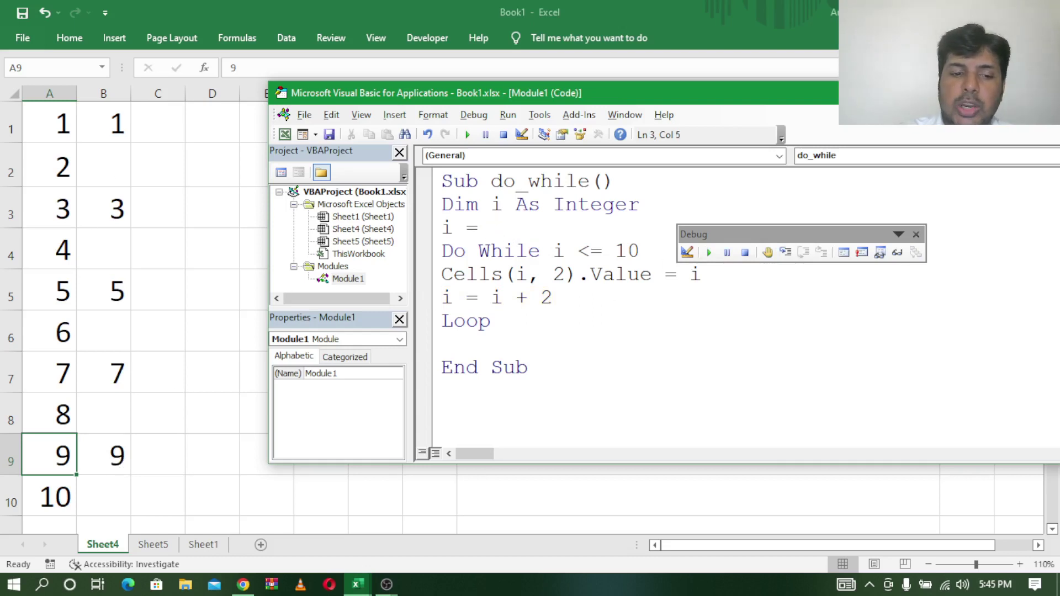
- Start i at 2 and write to Cells(i, 3), then run to fill column C with 2, 4, 6, 8, 10
text(2)
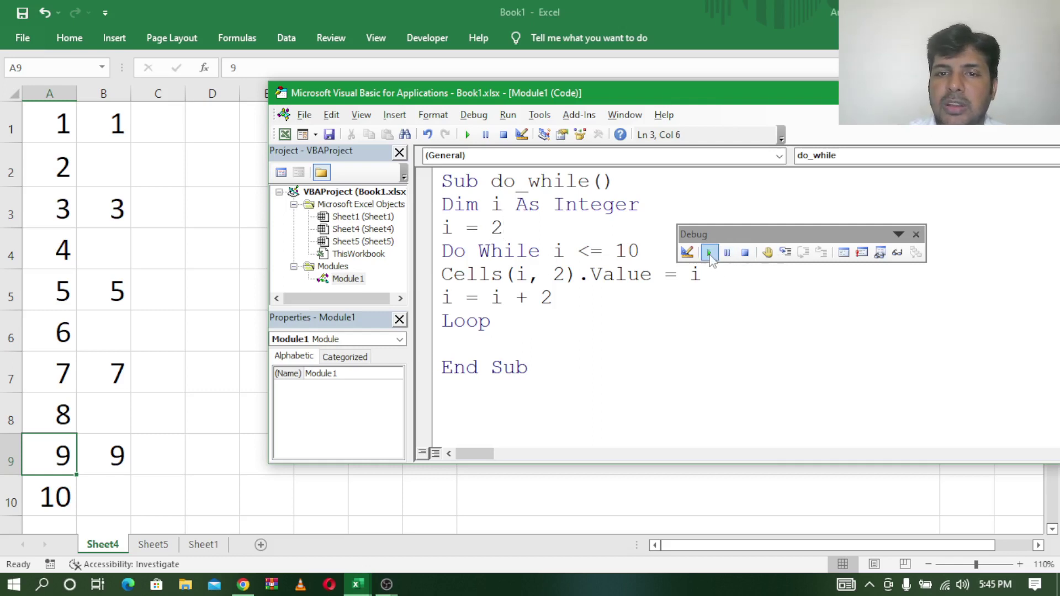
click(568, 270)
key(BackSpace)
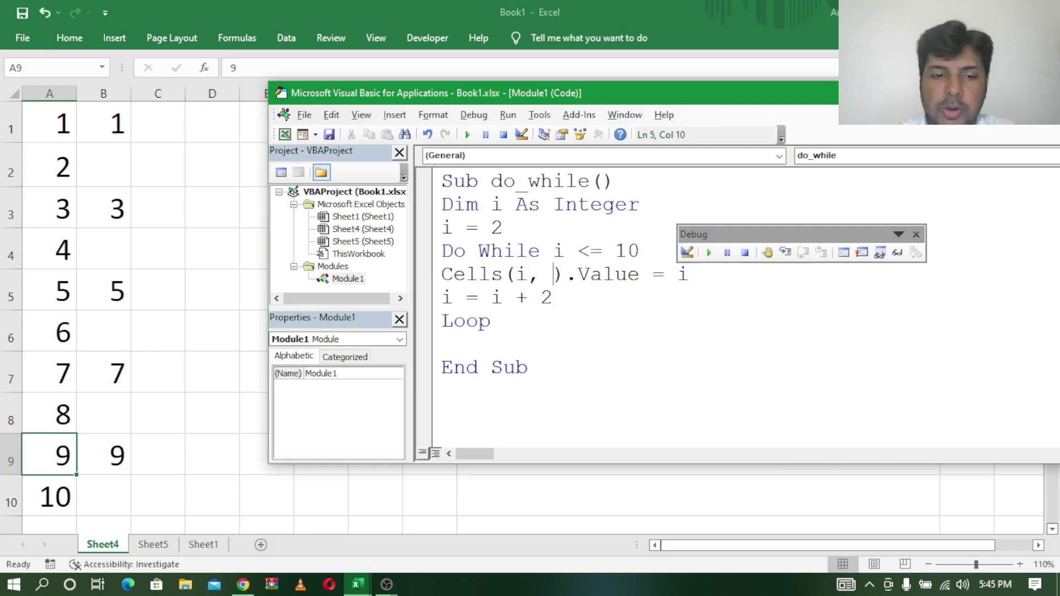
text(3)
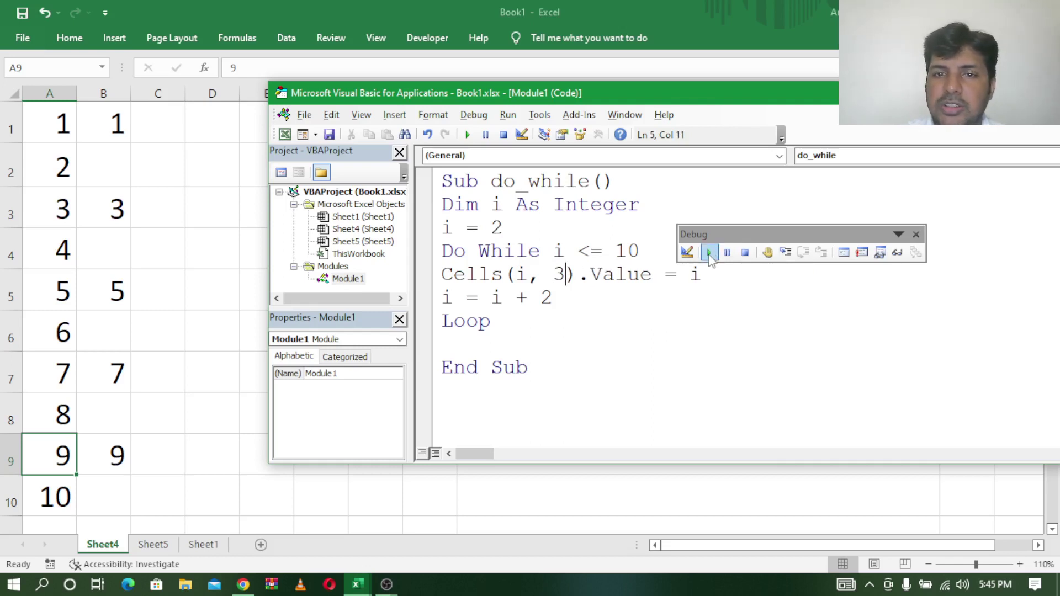
click(710, 253)
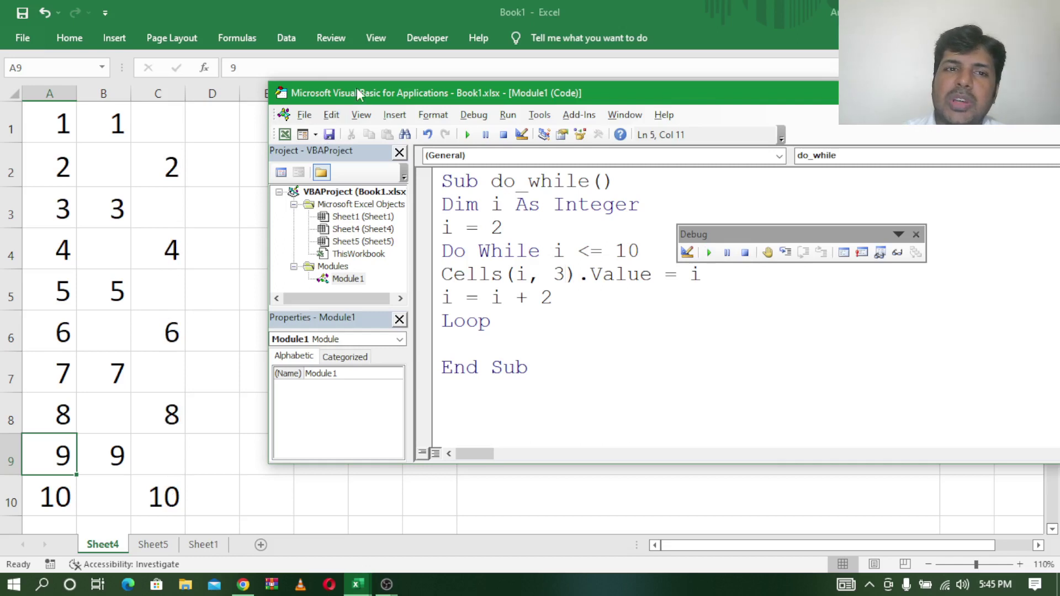
drag(361, 93, 484, 92)
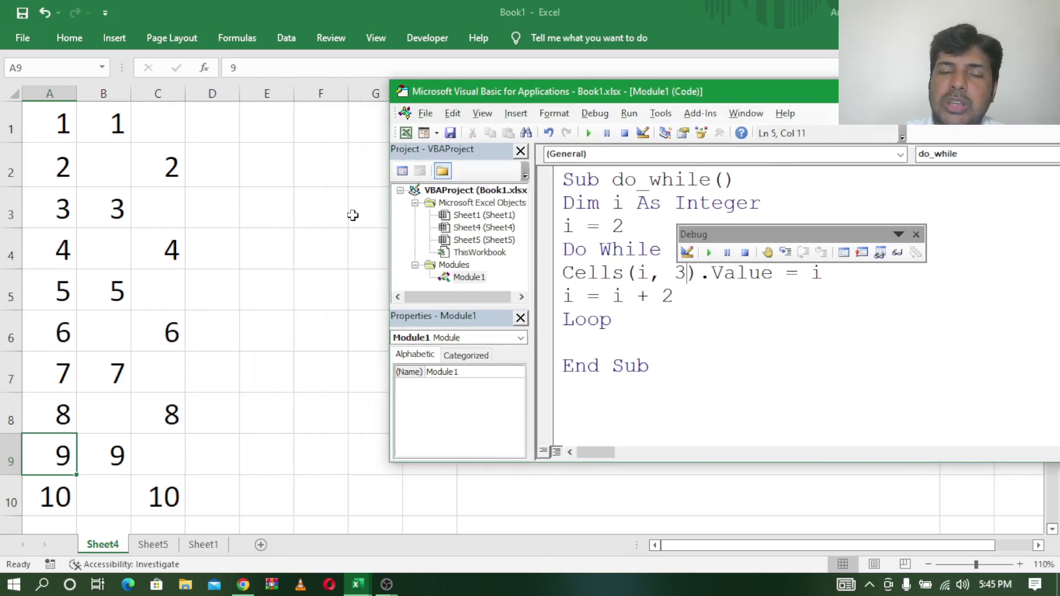
drag(696, 92, 525, 81)
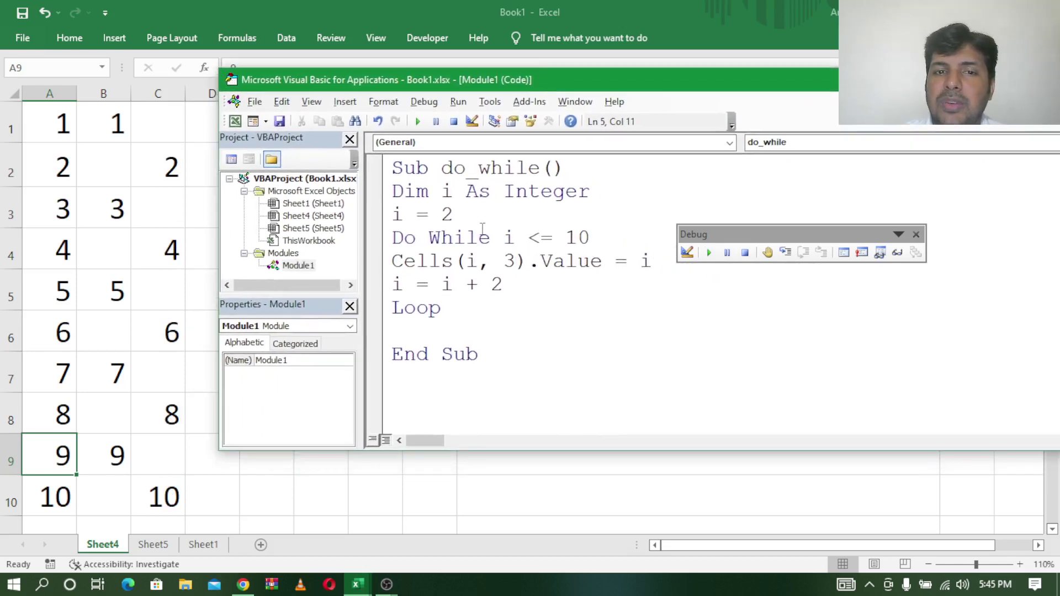
- Declare a second variable so the Dim line reads 'Dim i, j As Integer'
double_click(472, 264)
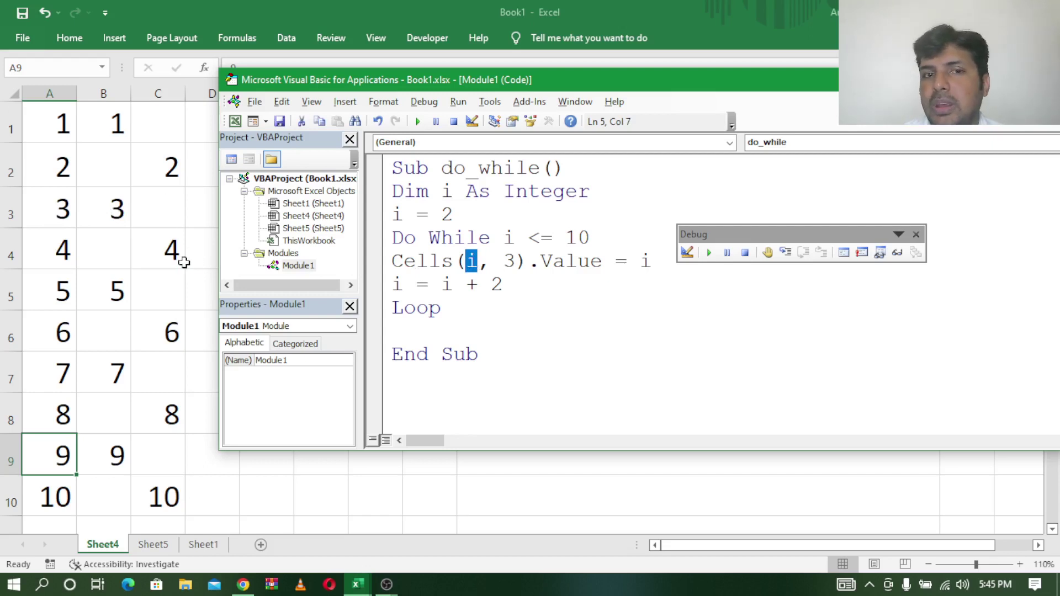
click(532, 287)
click(461, 214)
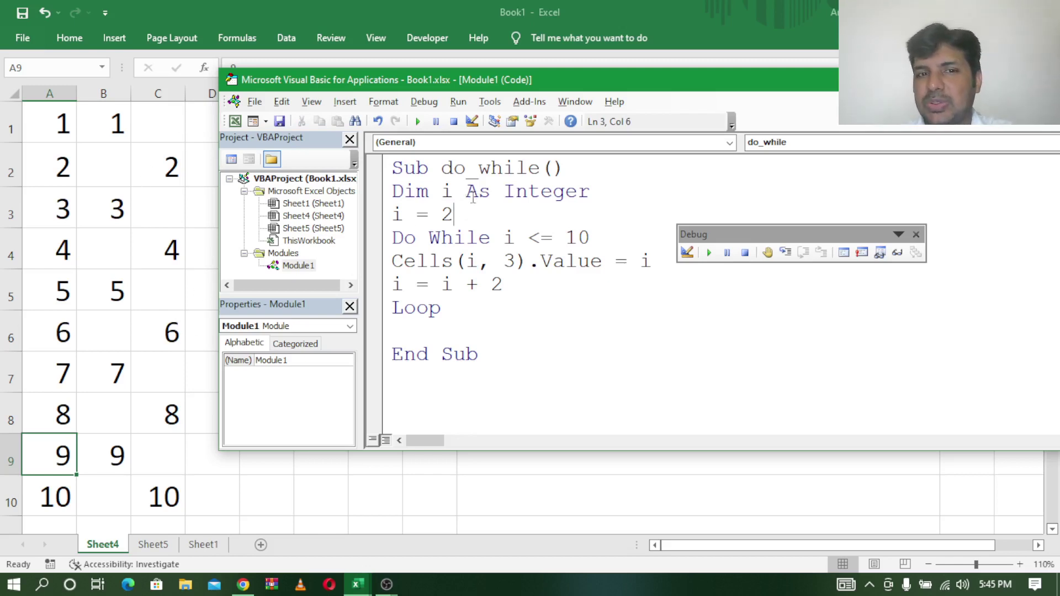
click(467, 191)
text(,)
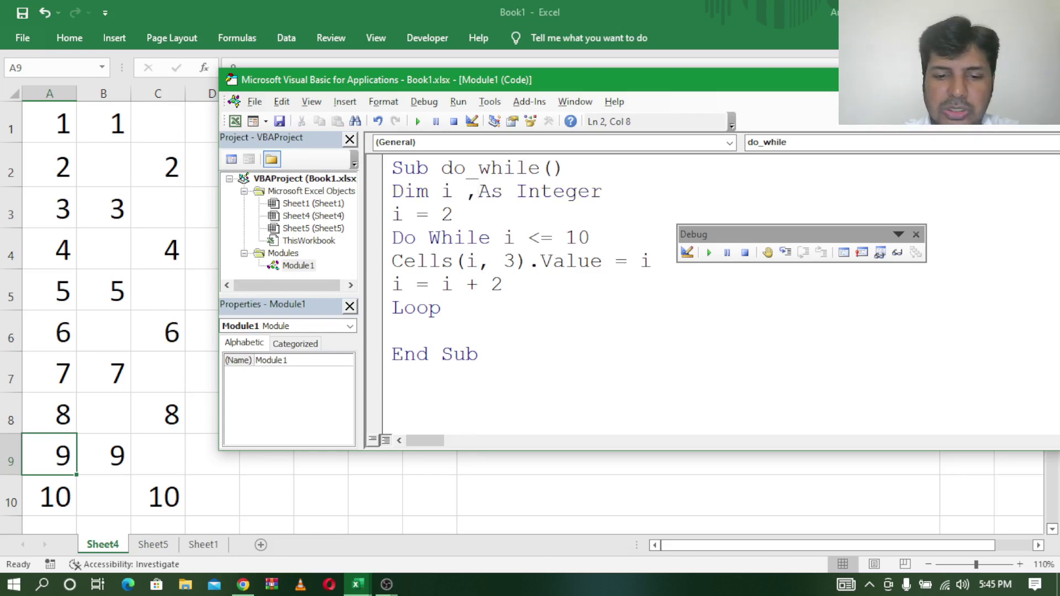
text(j)
- Reset i = 1, add a blank line after it, and change the output to Cells(i, 4)
click(453, 216)
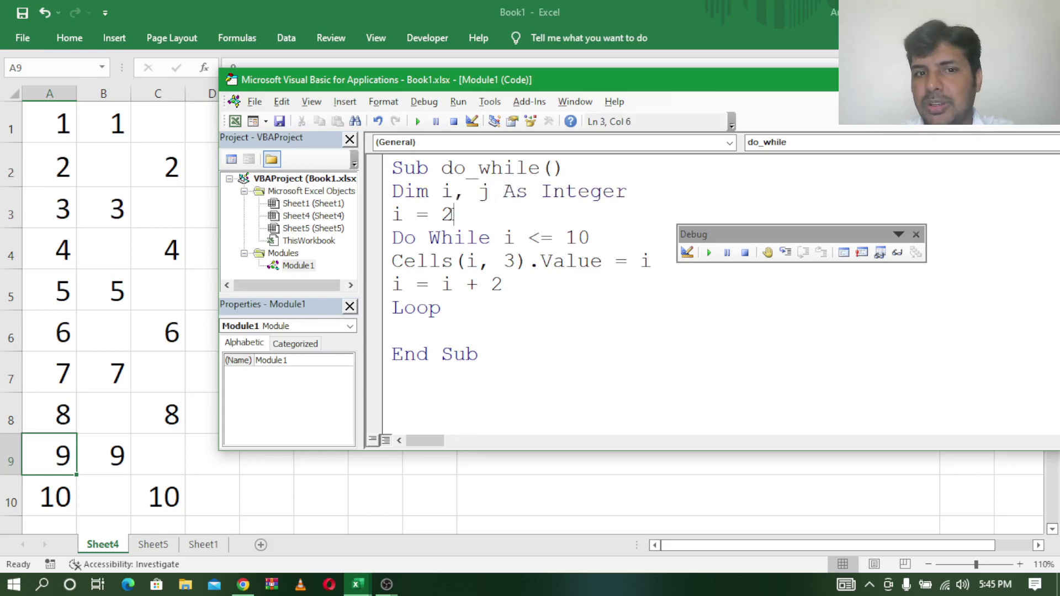
key(BackSpace)
text(1)
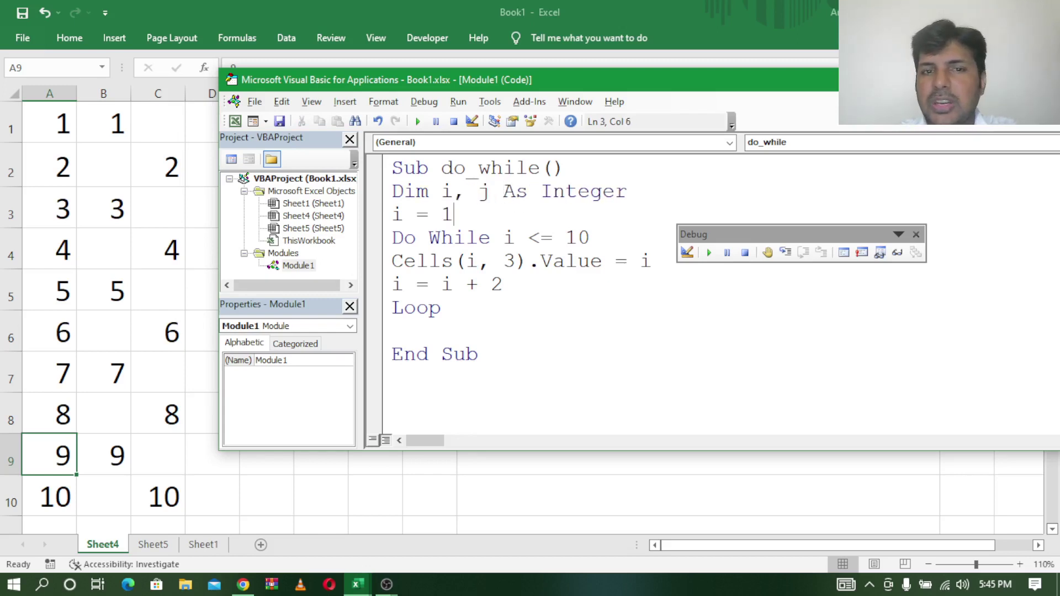
key(Return)
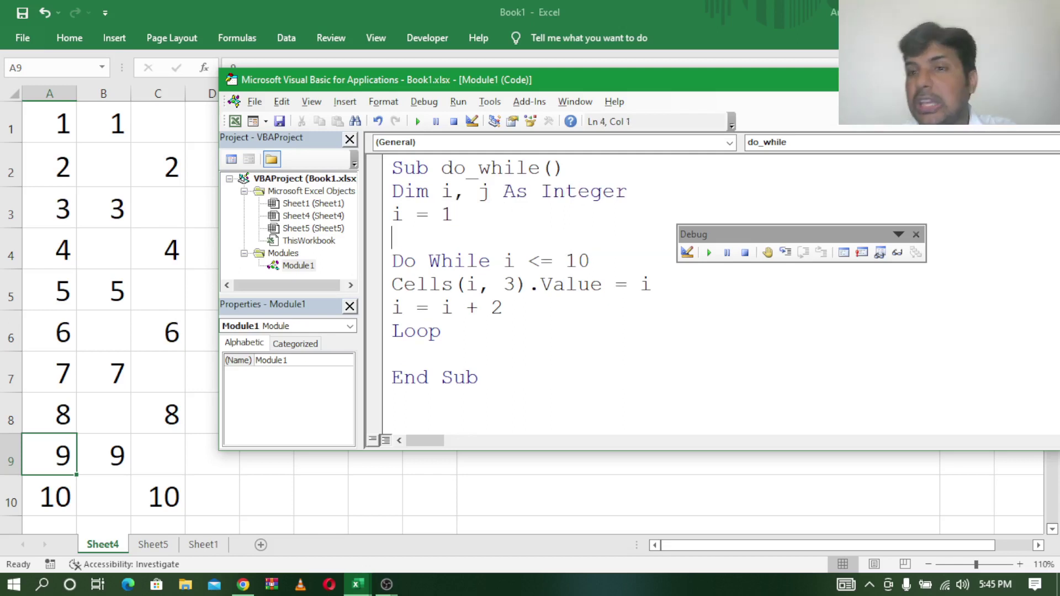
click(515, 284)
key(BackSpace)
text(4)
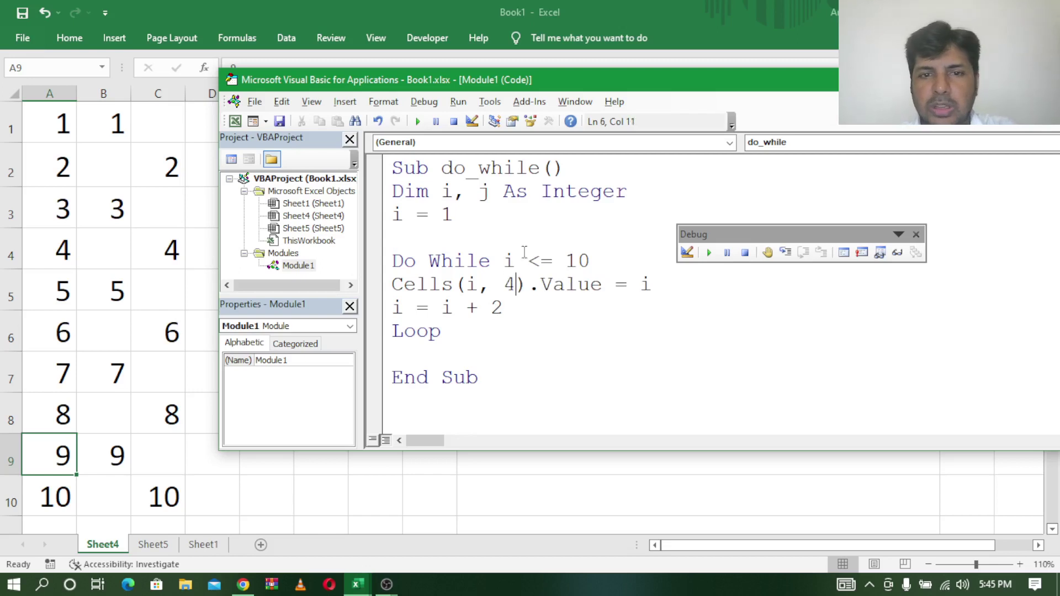
drag(431, 83, 545, 89)
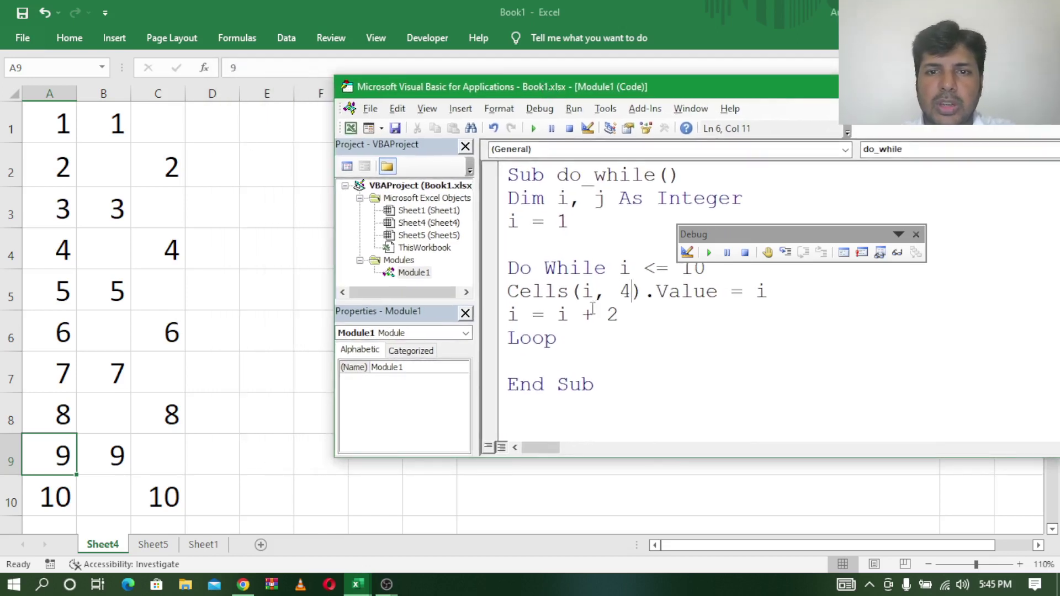
drag(724, 232, 856, 202)
click(510, 246)
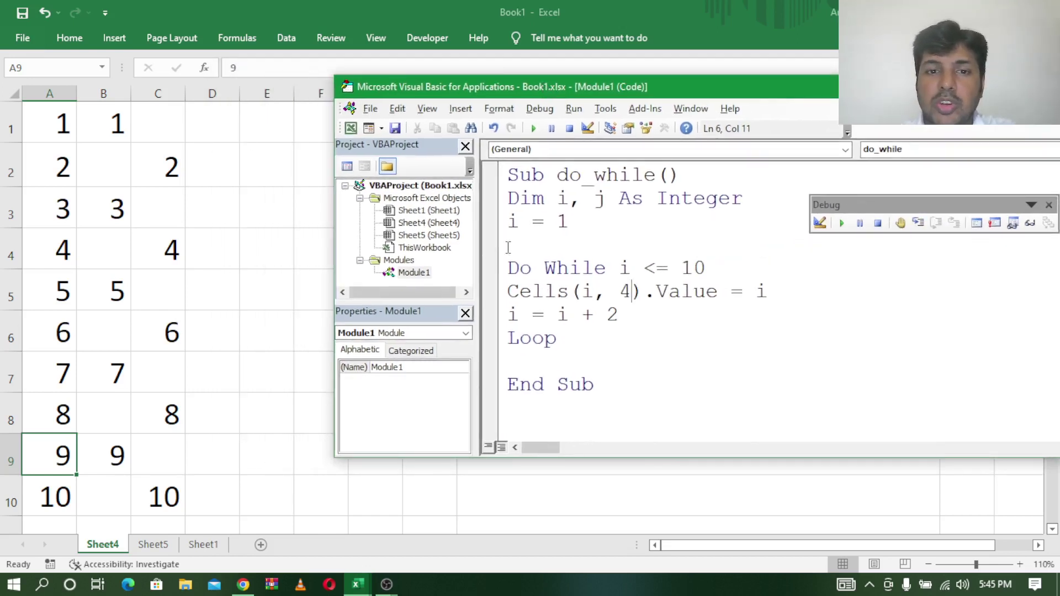
- Add j = 2 before the loop and write j as the Cells(i, 4) value
text(j=)
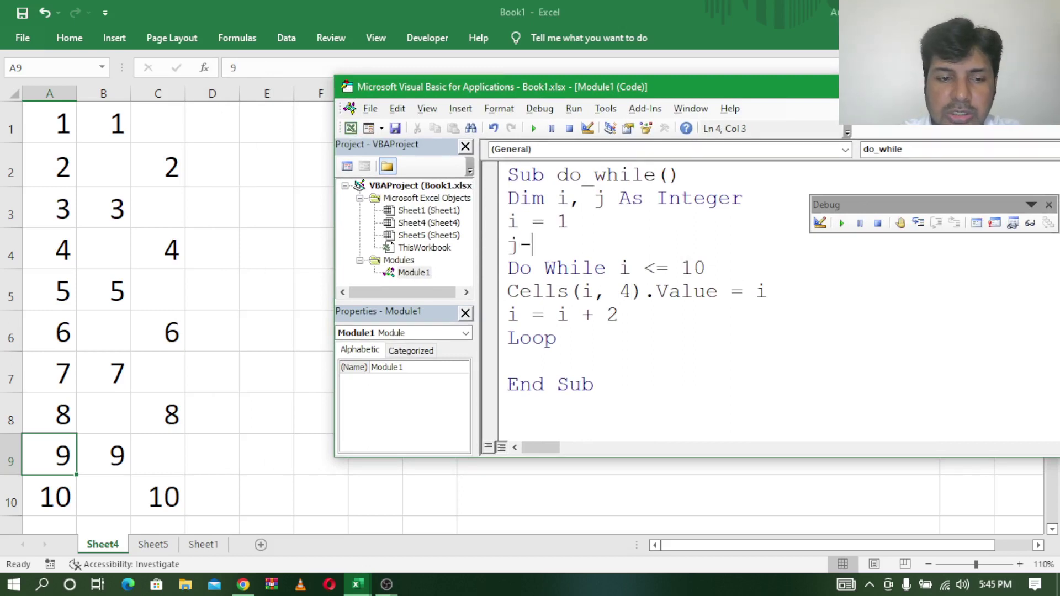
key(BackSpace)
text(=2)
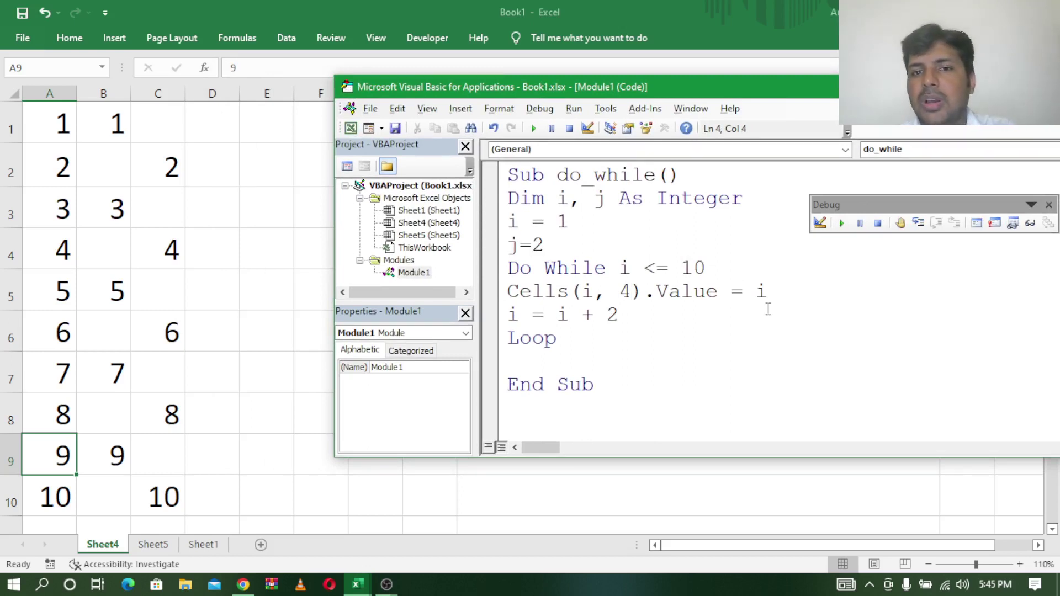
click(767, 291)
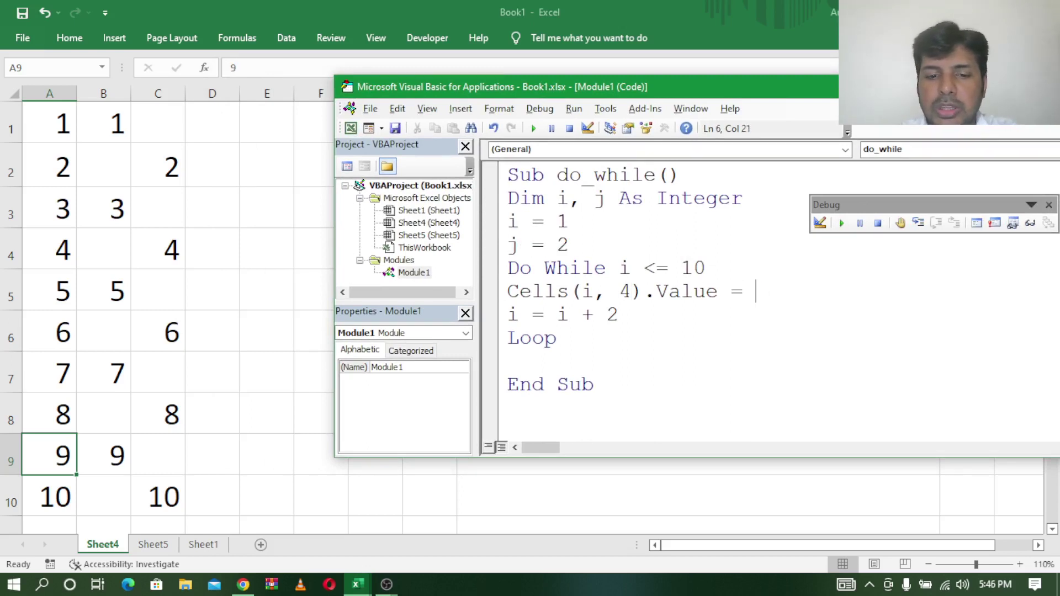
text(j)
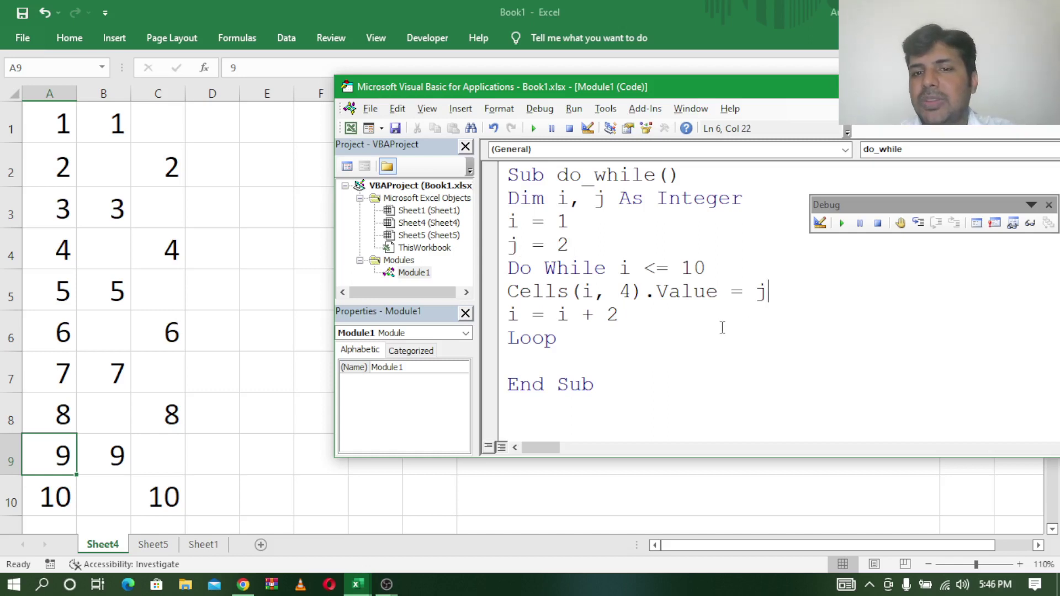
- Add j = j + 2 inside the loop and change the i step to i = i + 1
click(643, 326)
key(Return)
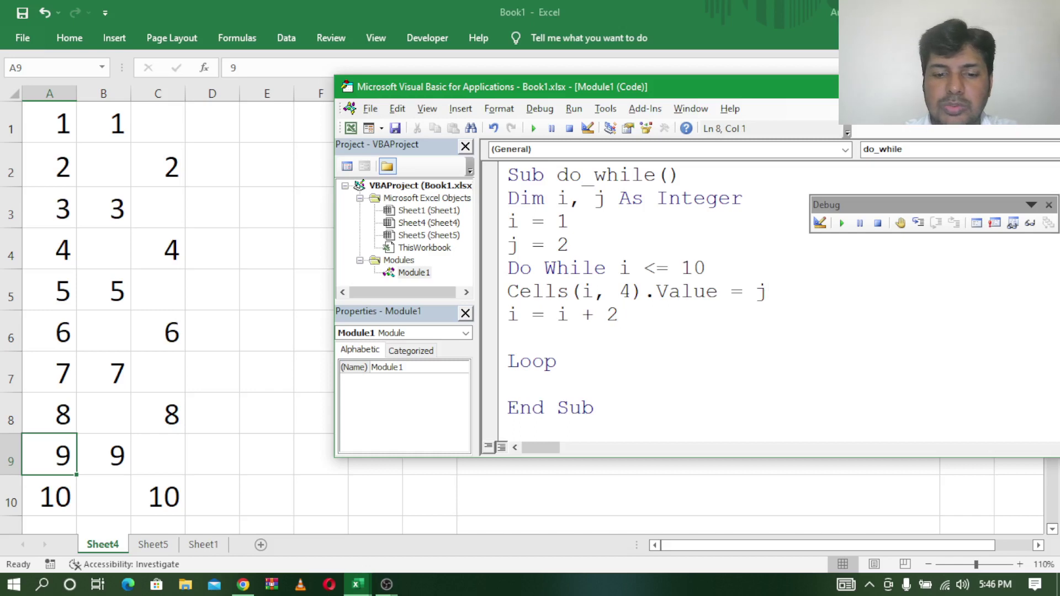
text(j+)
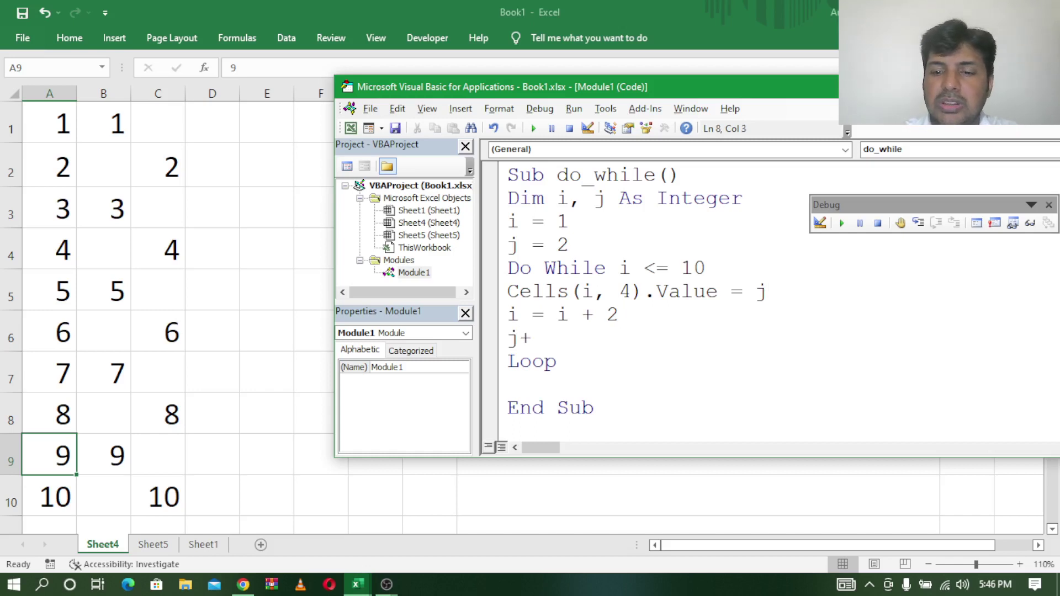
key(BackSpace)
text(=)
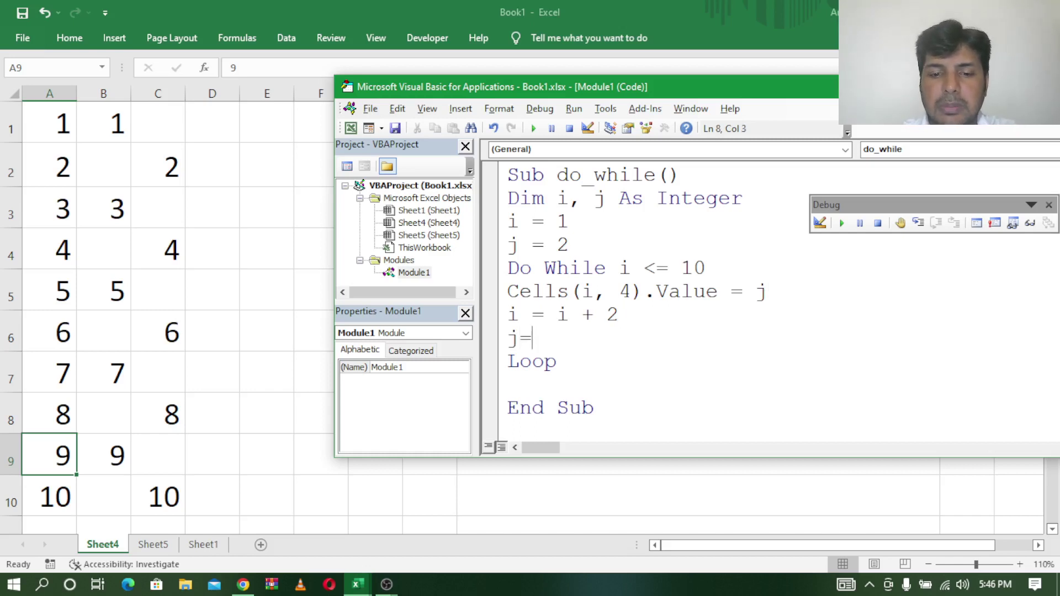
text(j+)
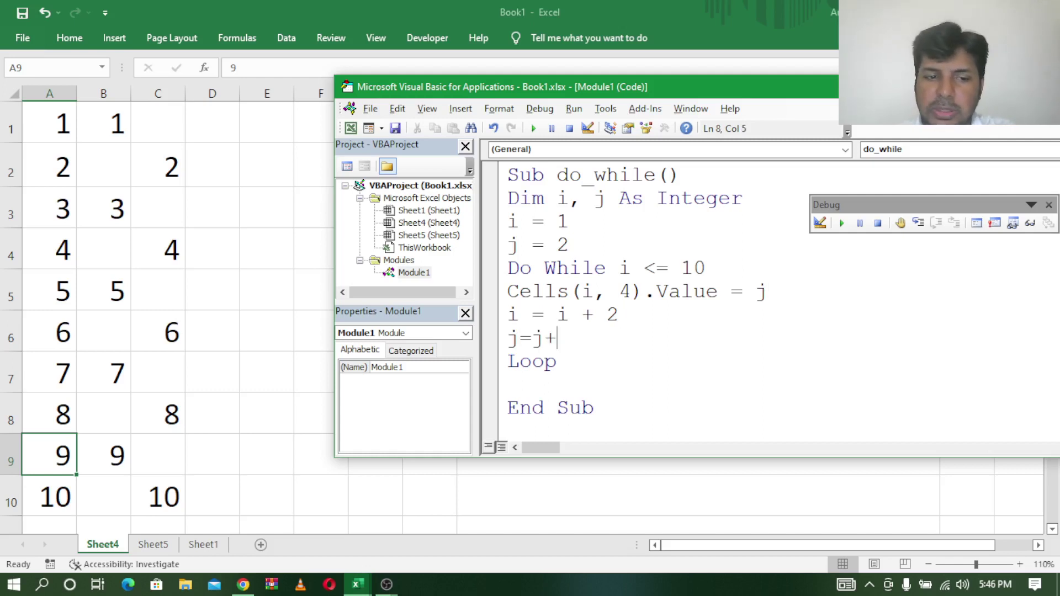
text(2)
key(Return)
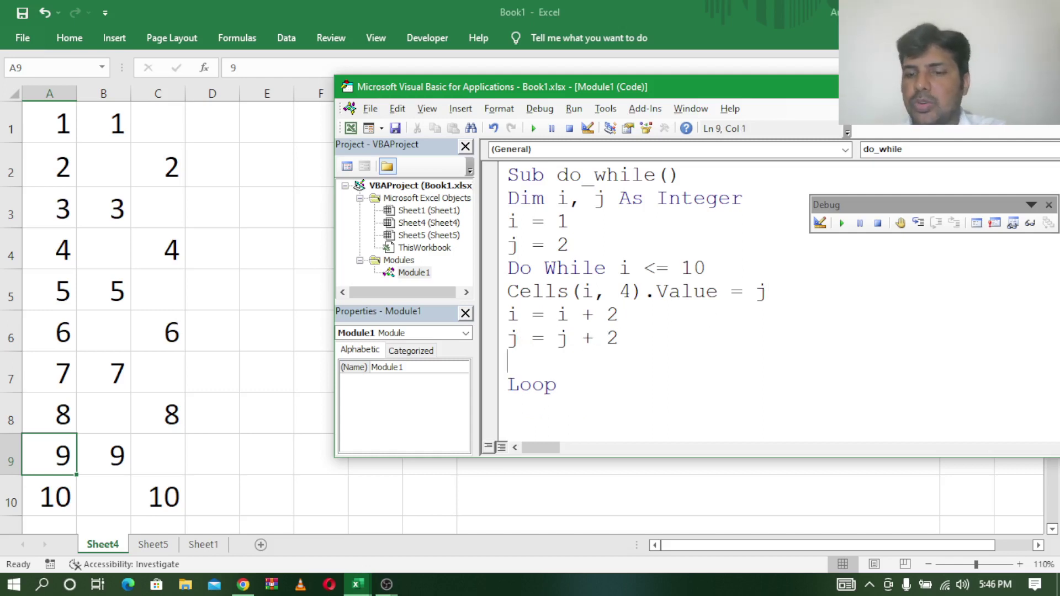
click(627, 320)
key(BackSpace)
text(1)
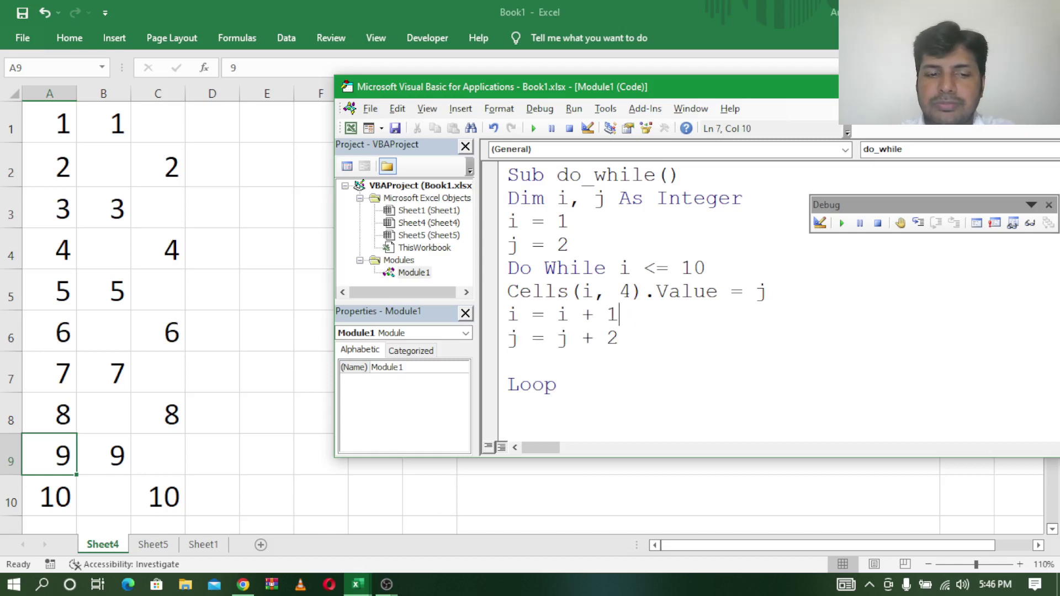
click(594, 298)
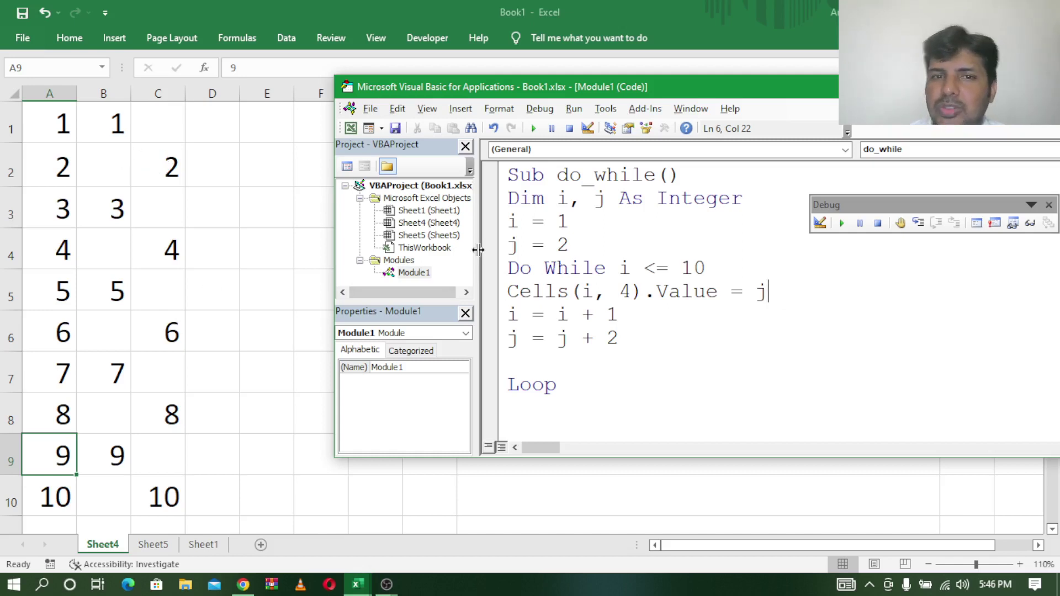
- Step Into do_while through its first loop pass, writing 2 into D1
drag(553, 91, 538, 65)
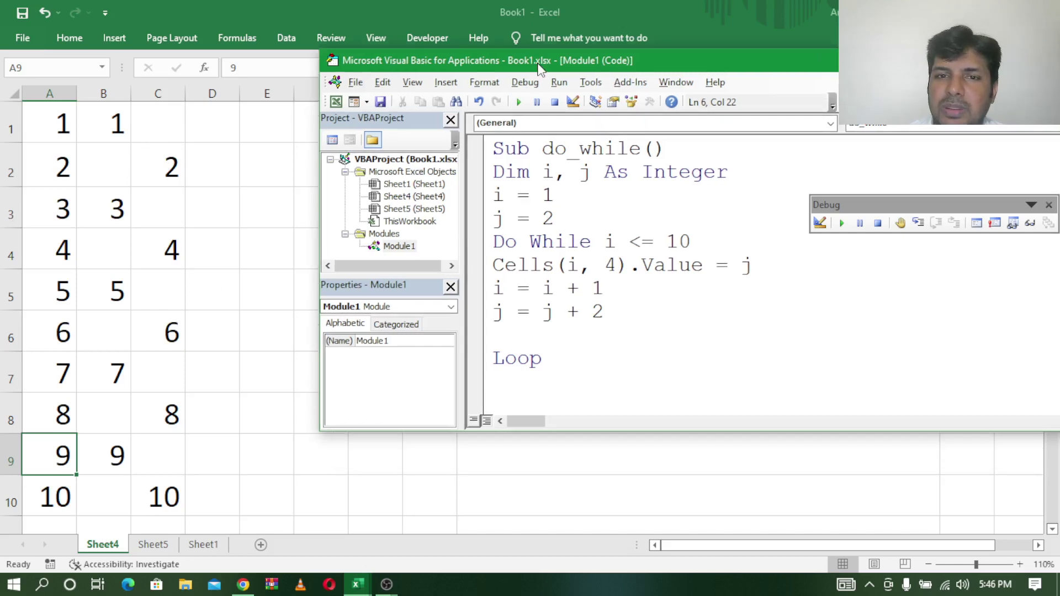
click(918, 223)
click(918, 224)
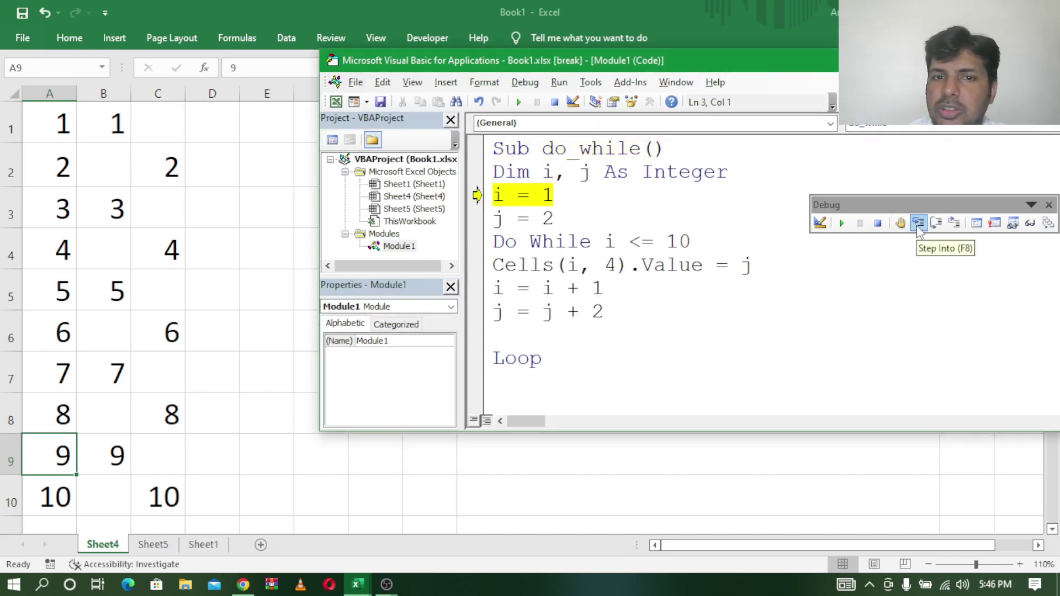
click(919, 223)
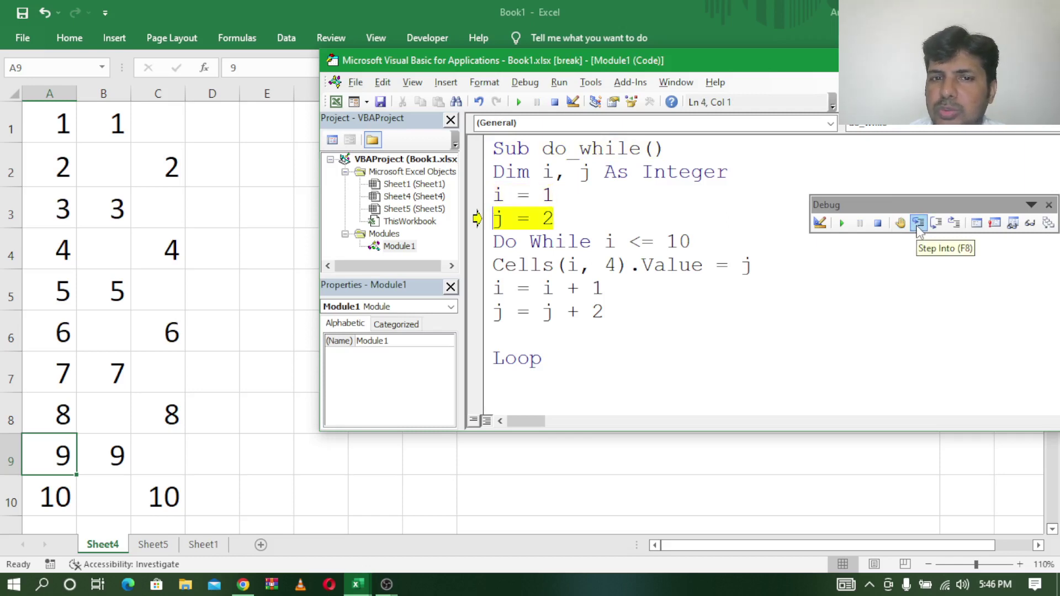
click(918, 223)
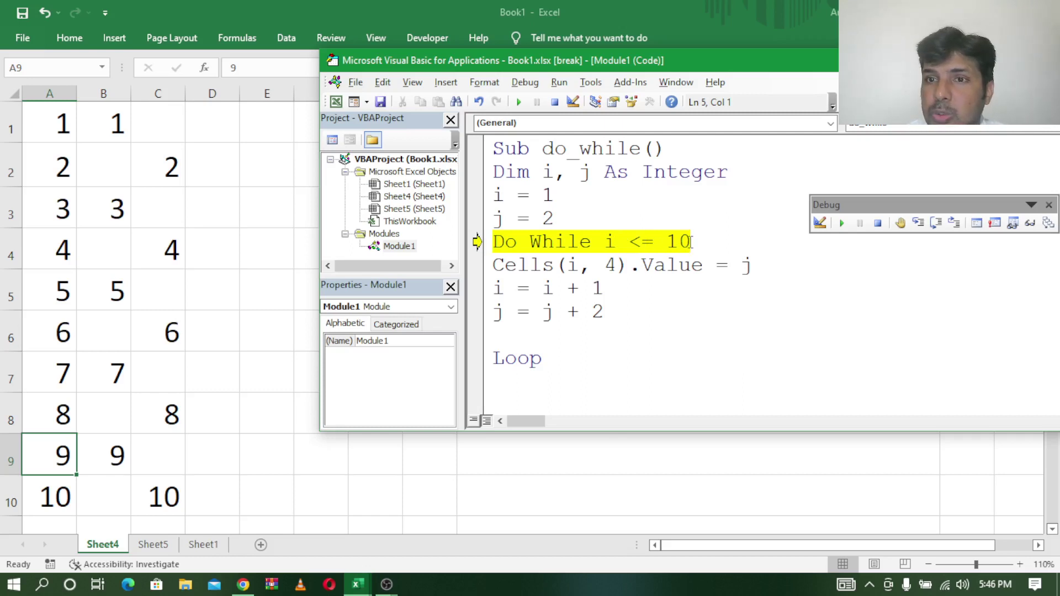
click(918, 223)
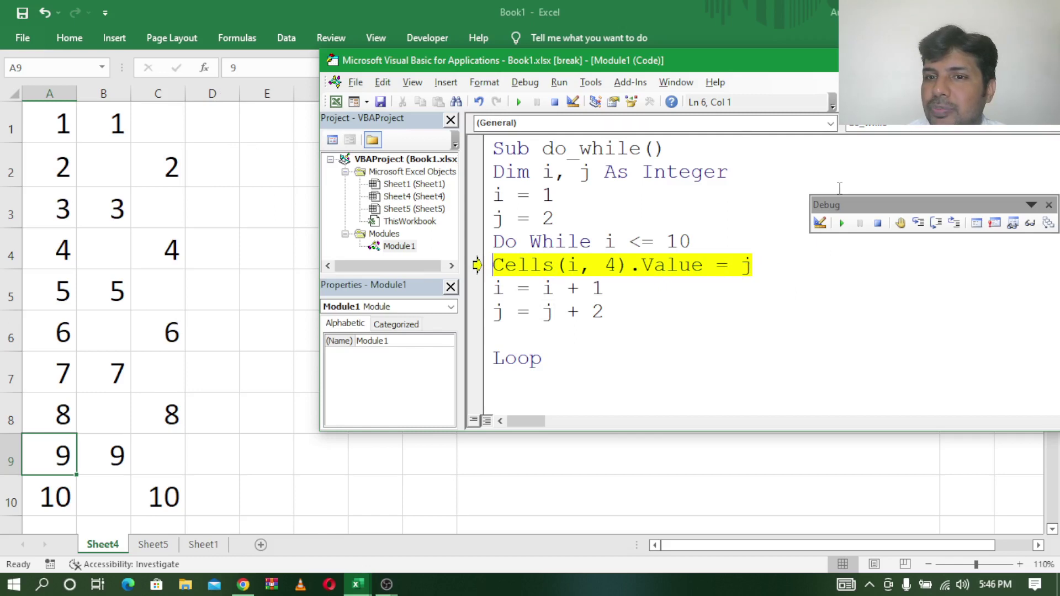
click(918, 223)
click(919, 223)
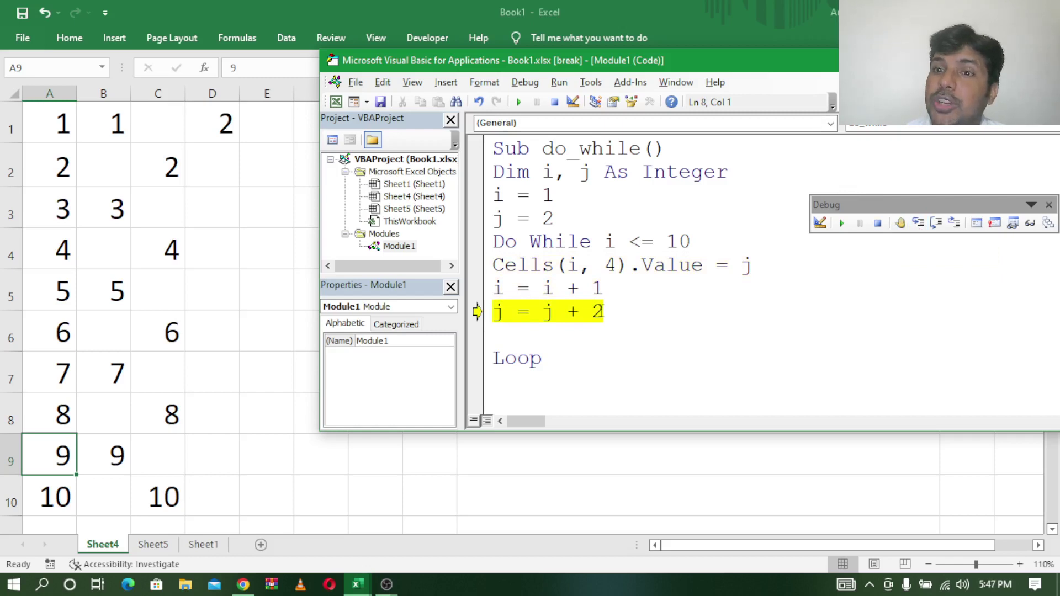
click(919, 223)
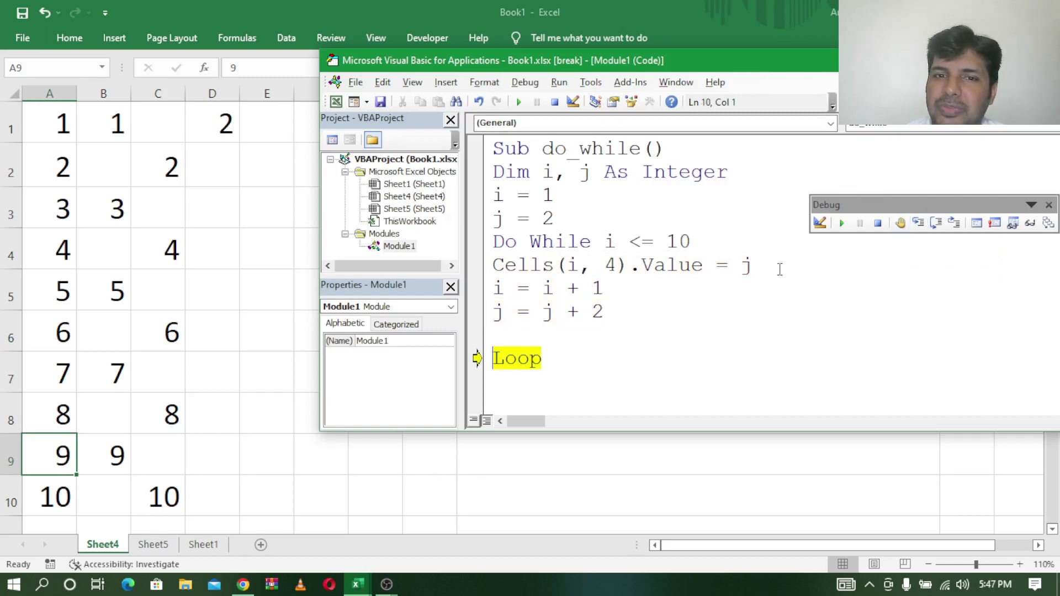
click(921, 227)
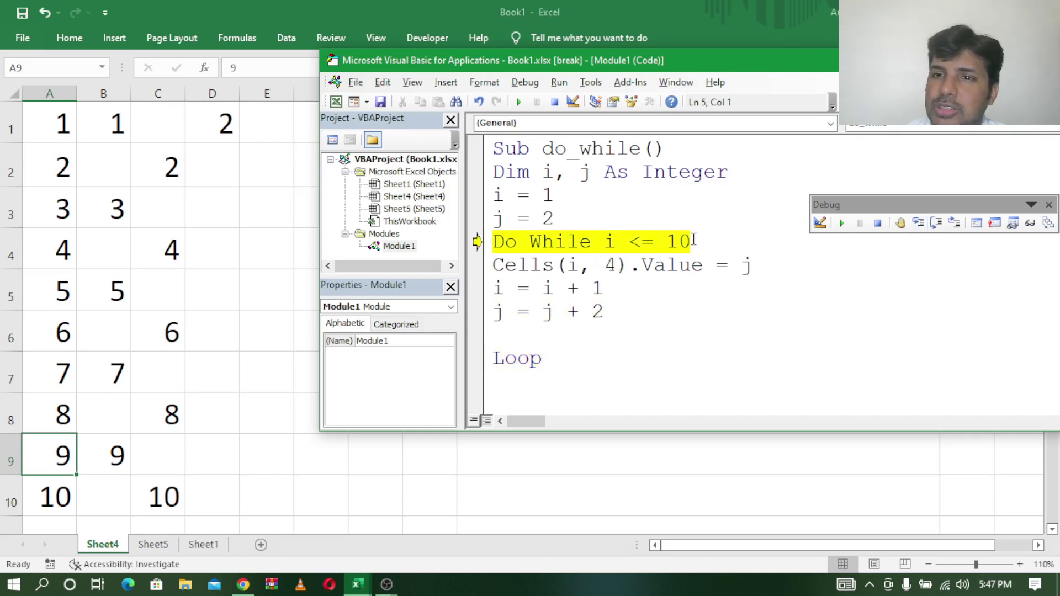
- Keep stepping through the remaining passes until D1:D10 holds 2 to 20 and the macro ends
click(936, 224)
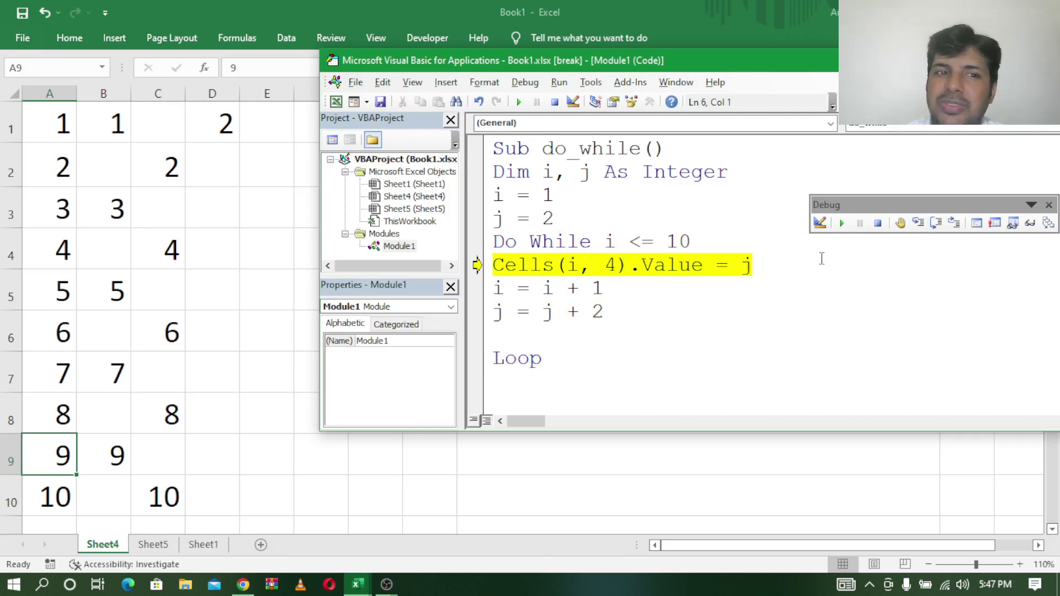
click(918, 225)
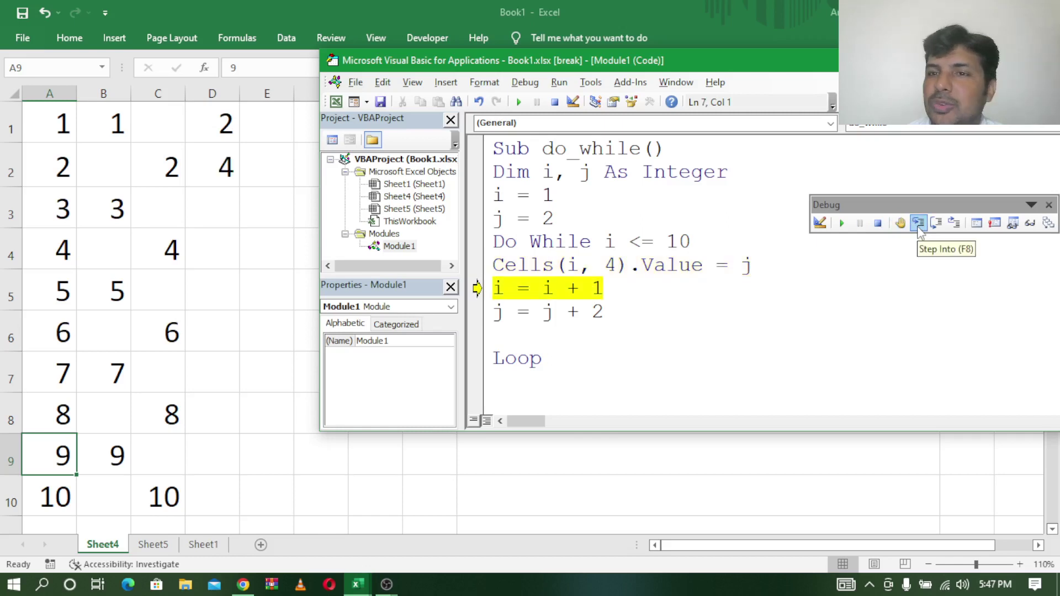
click(918, 224)
click(919, 224)
click(919, 224)
click(919, 224)
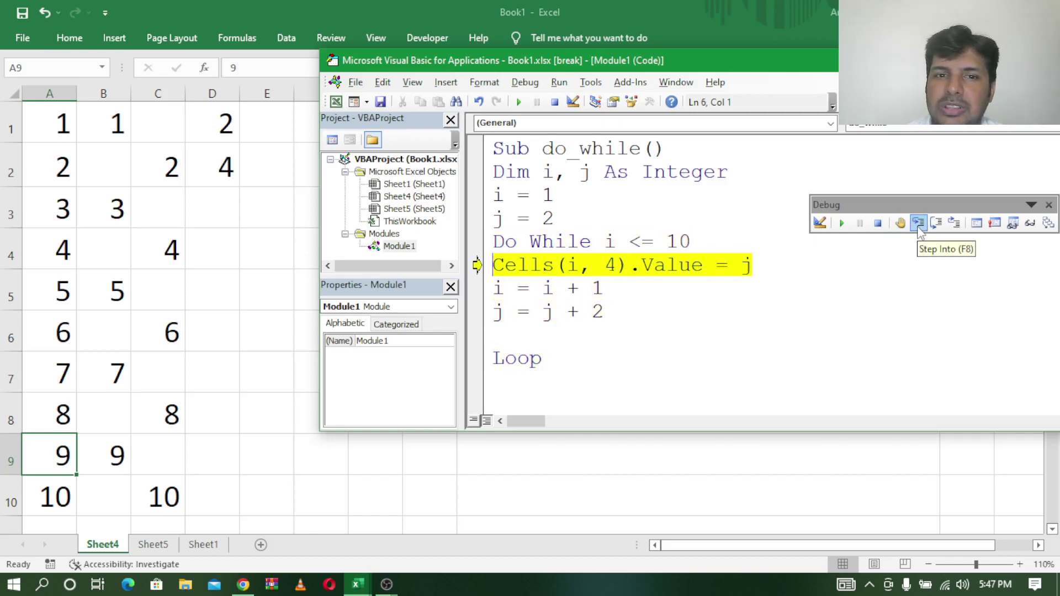
click(918, 224)
click(919, 224)
double_click(918, 224)
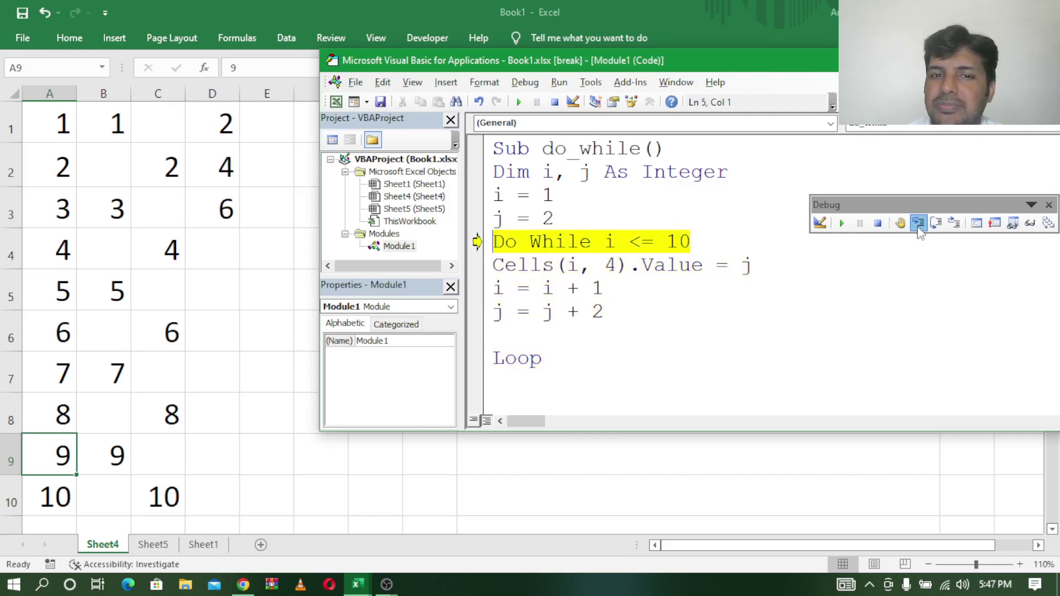
double_click(919, 224)
double_click(918, 224)
double_click(918, 224)
double_click(919, 225)
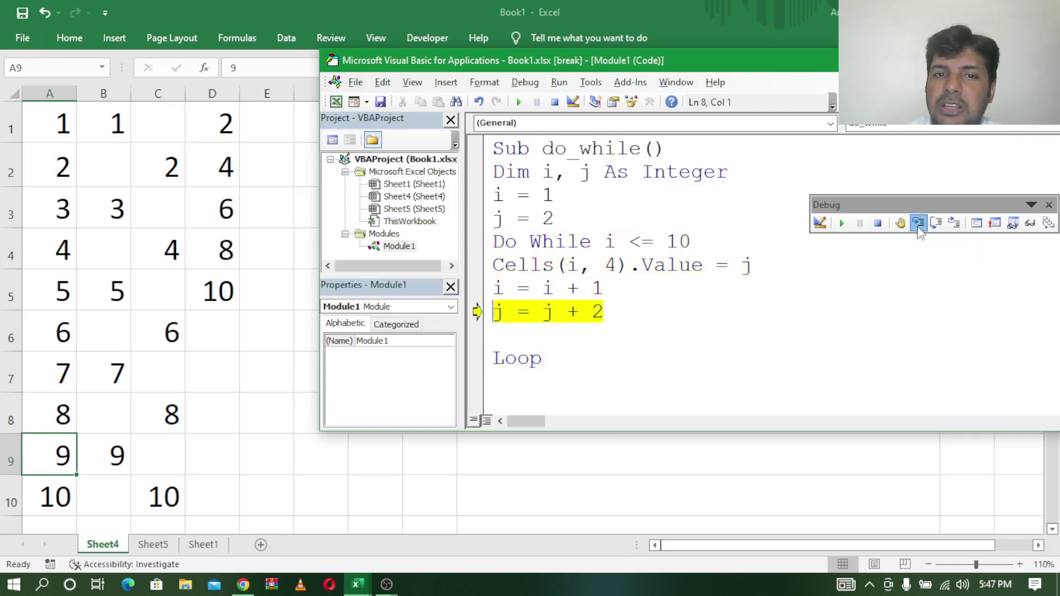
double_click(918, 225)
click(919, 224)
double_click(919, 224)
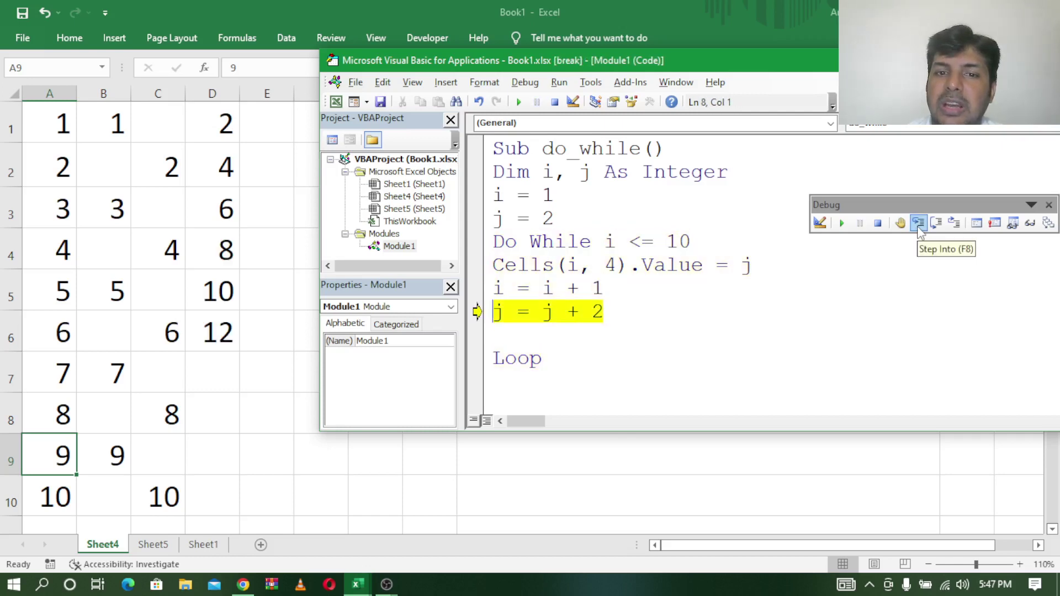
click(918, 224)
double_click(918, 224)
double_click(918, 224)
click(919, 225)
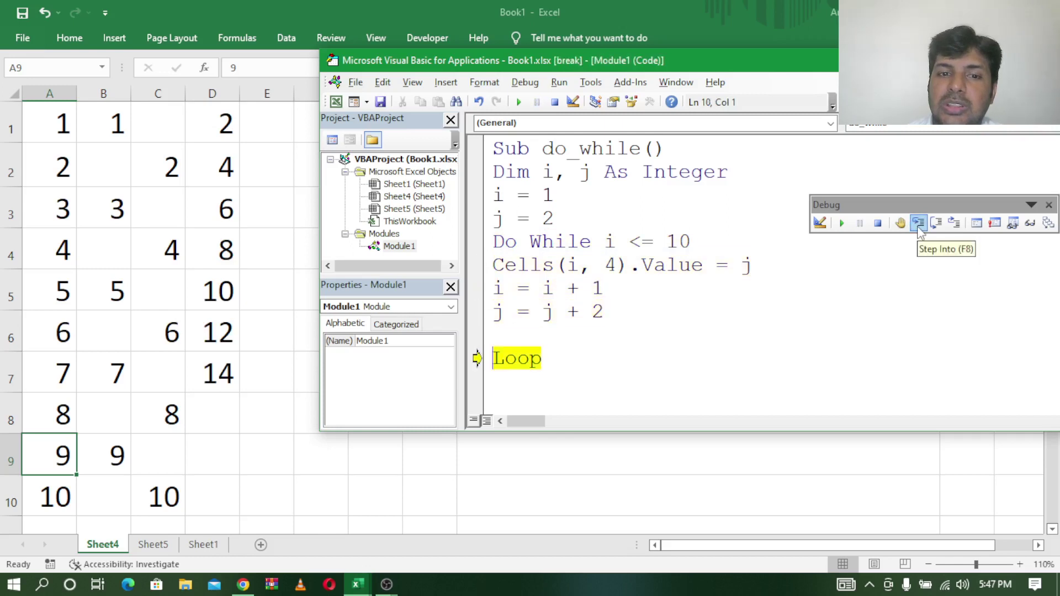
double_click(919, 224)
double_click(918, 224)
double_click(919, 225)
click(919, 224)
double_click(918, 224)
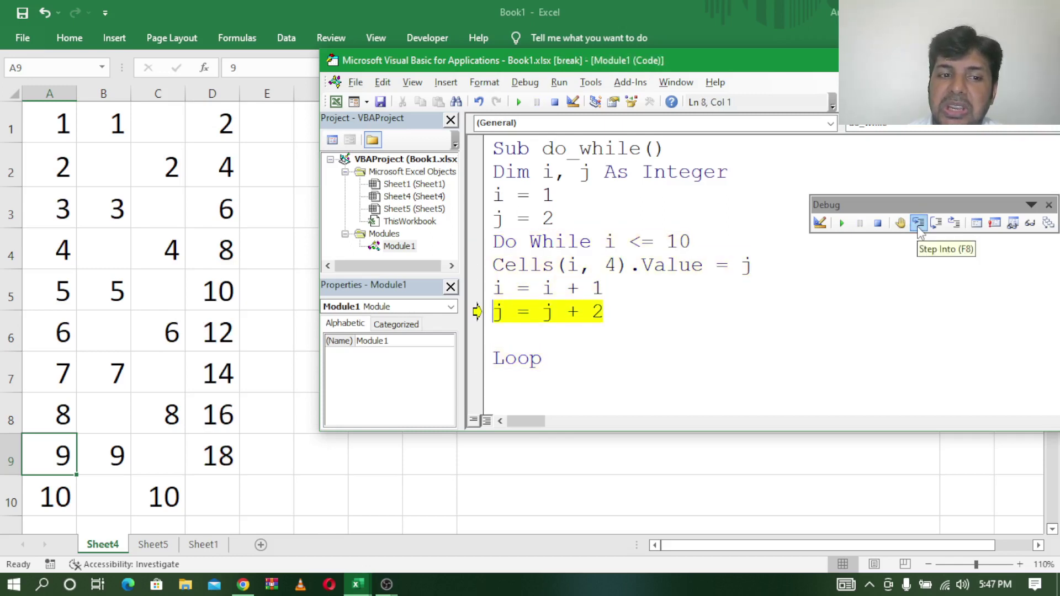
click(918, 224)
double_click(919, 224)
click(919, 224)
click(919, 224)
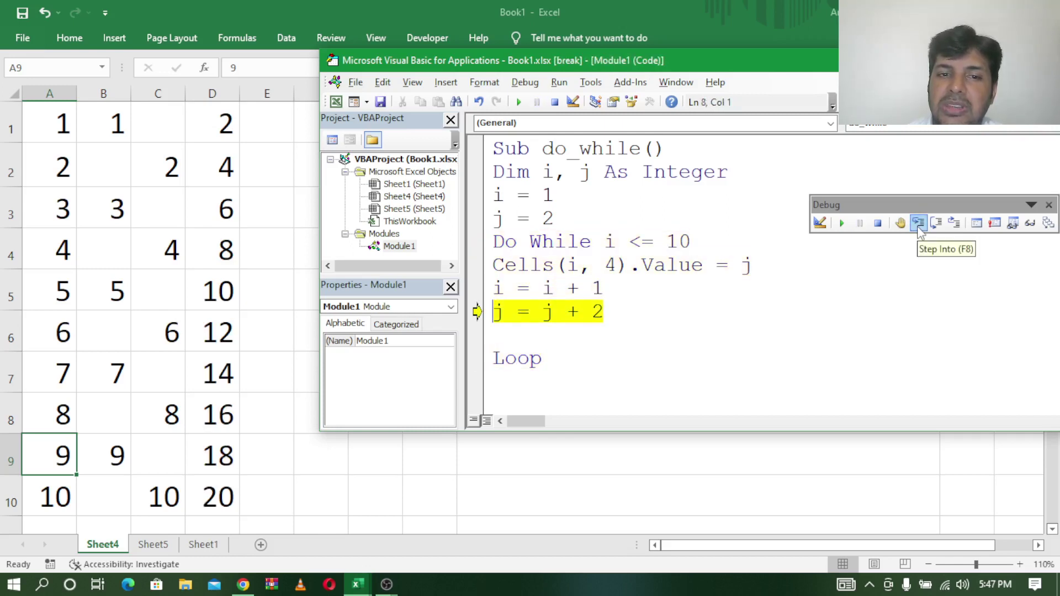
click(918, 224)
click(919, 224)
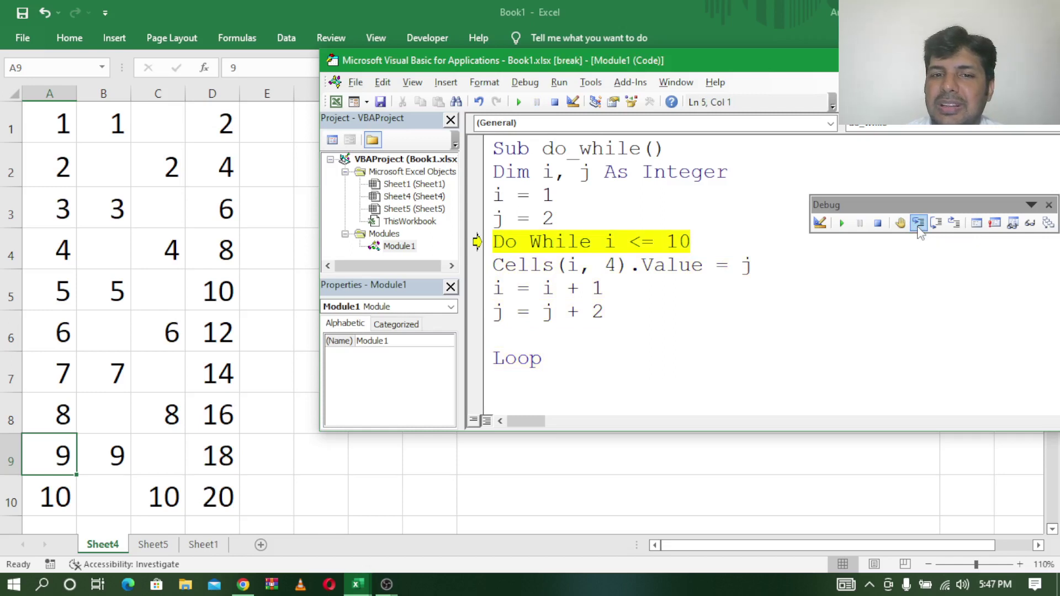
click(919, 224)
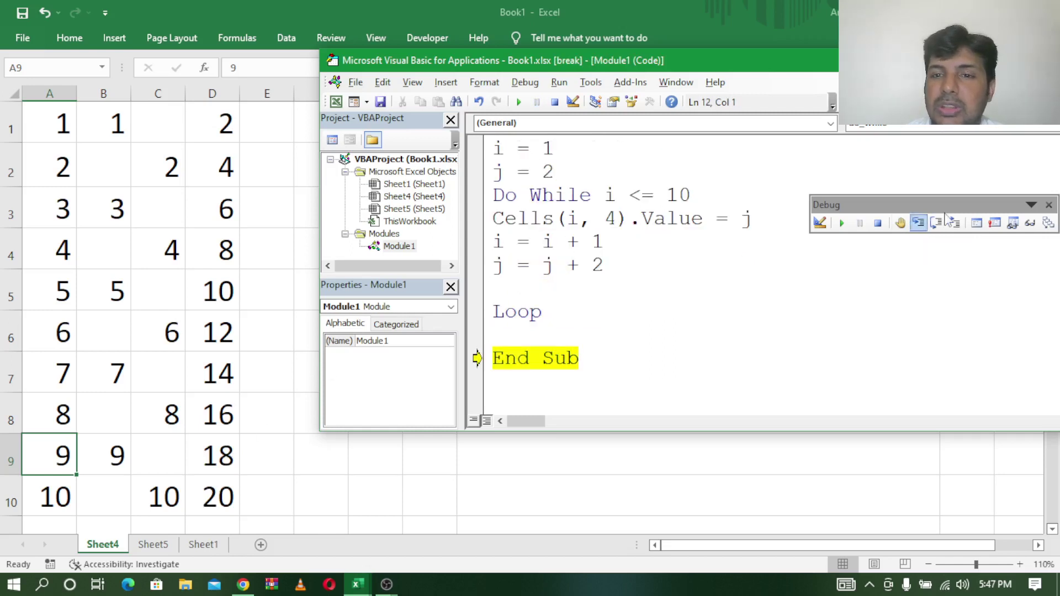
click(918, 224)
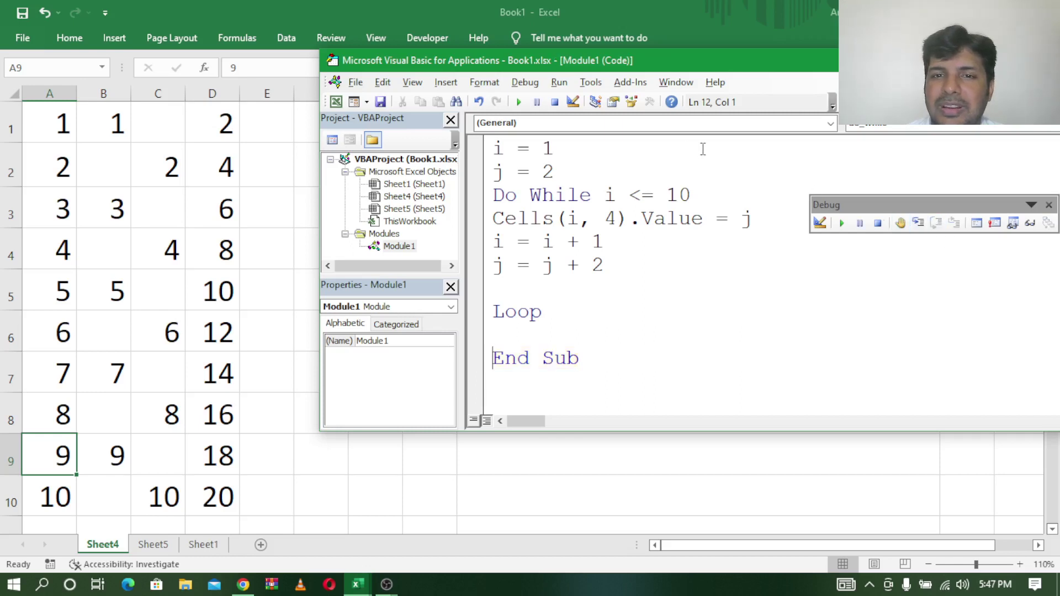
scroll(675, 234, up, 1)
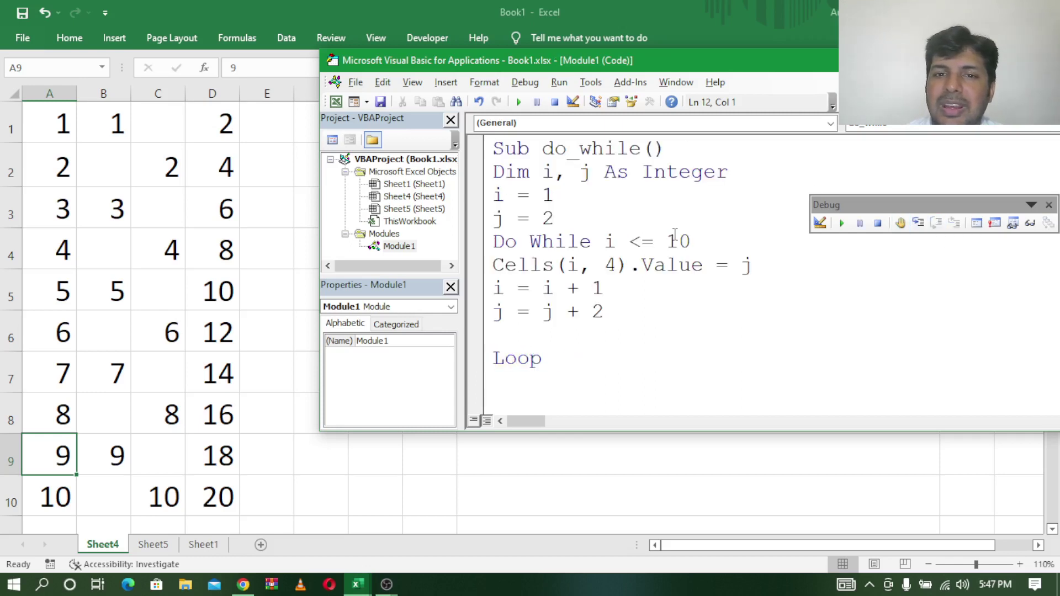
- Change the output to Cells(i, 5) and start j at 1, then run to fill E1:E10 with 1, 3 … 19
click(617, 266)
key(BackSpace)
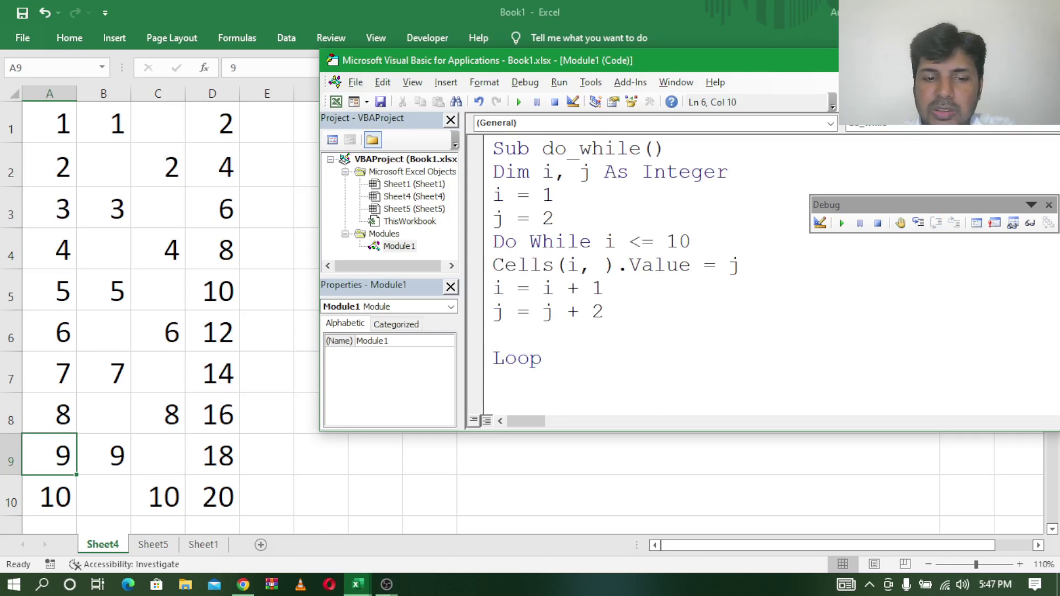
text(5)
drag(442, 62, 524, 71)
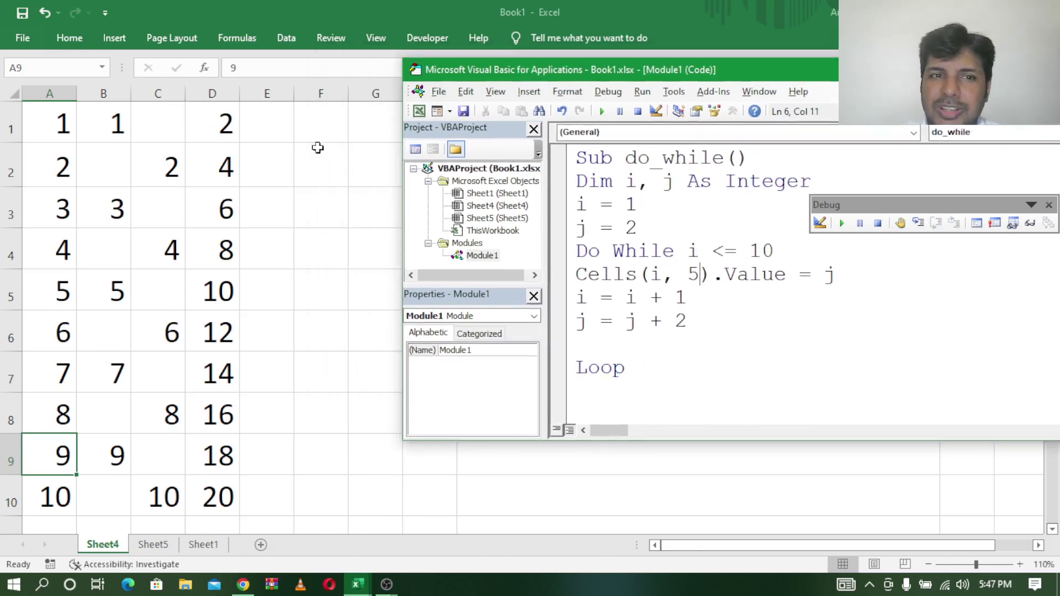
click(640, 227)
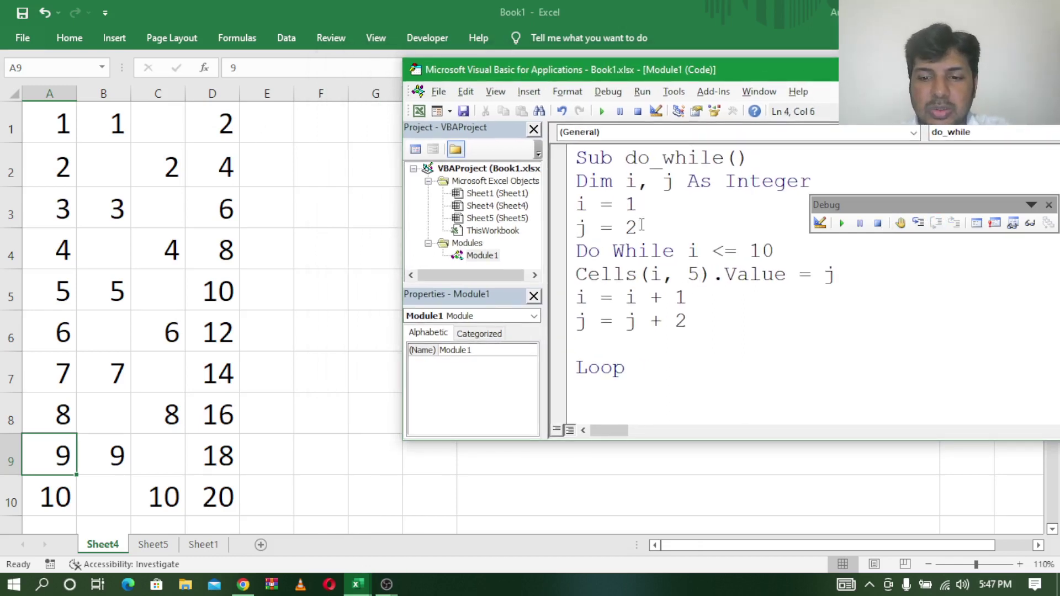
key(BackSpace)
text(1)
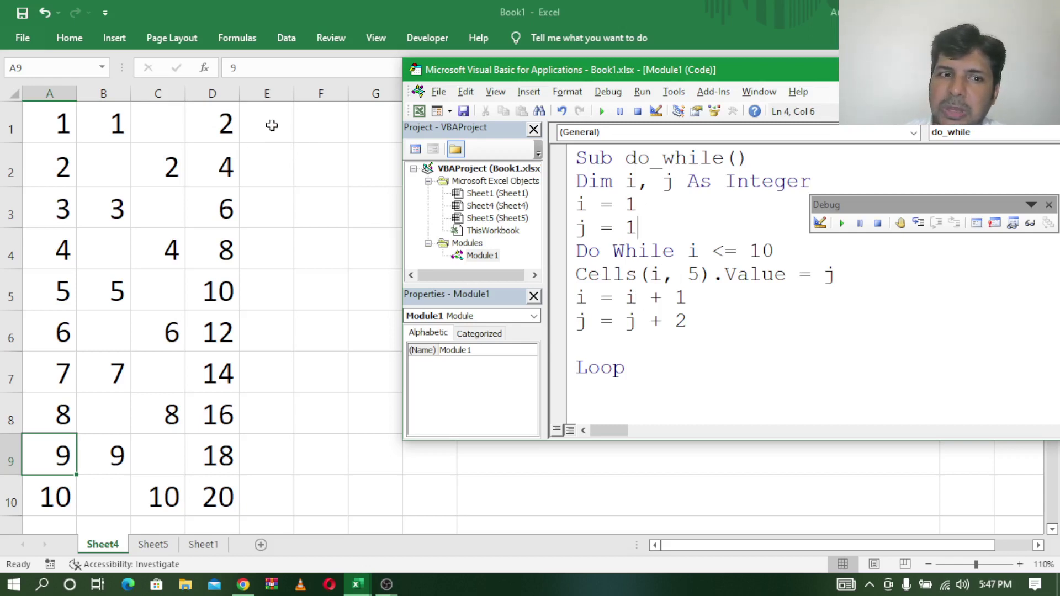
click(841, 223)
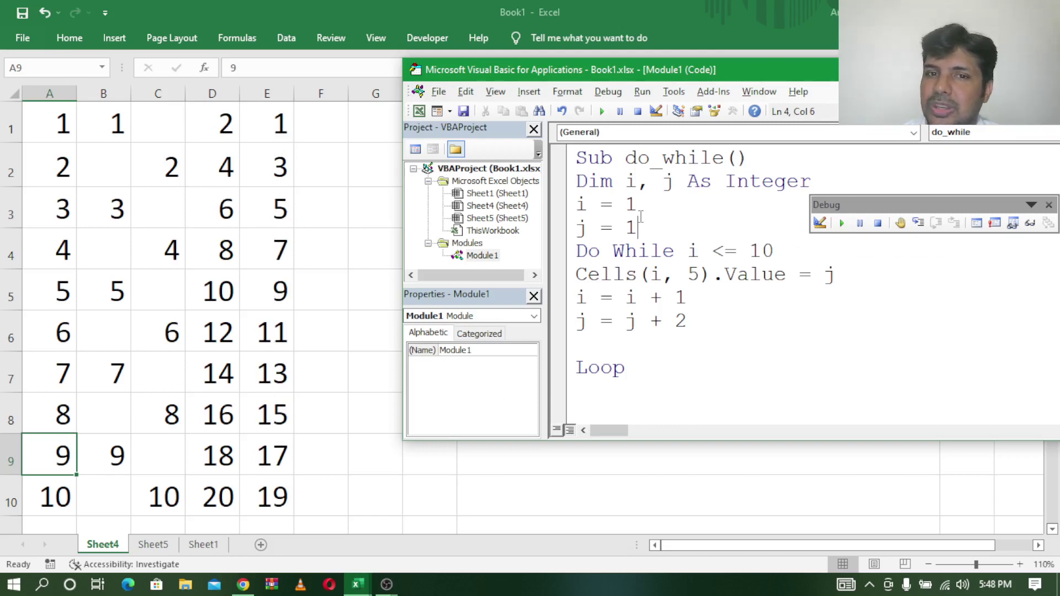
- Set j = 20 and j = j - 2, then run to refill column E with 20 down to 2
key(BackSpace)
text(2)
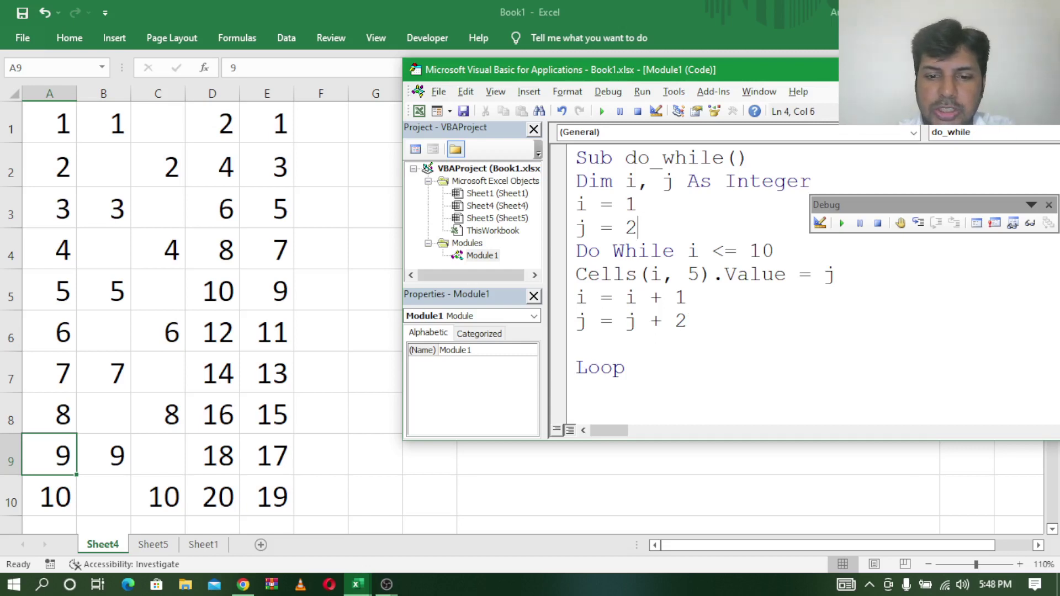
text(0)
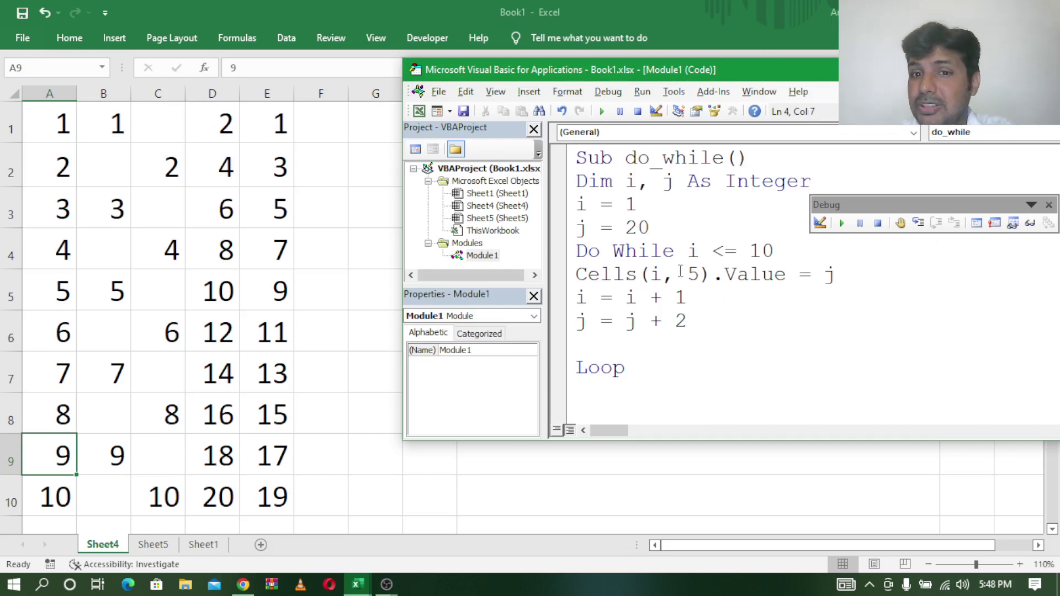
drag(687, 322, 640, 330)
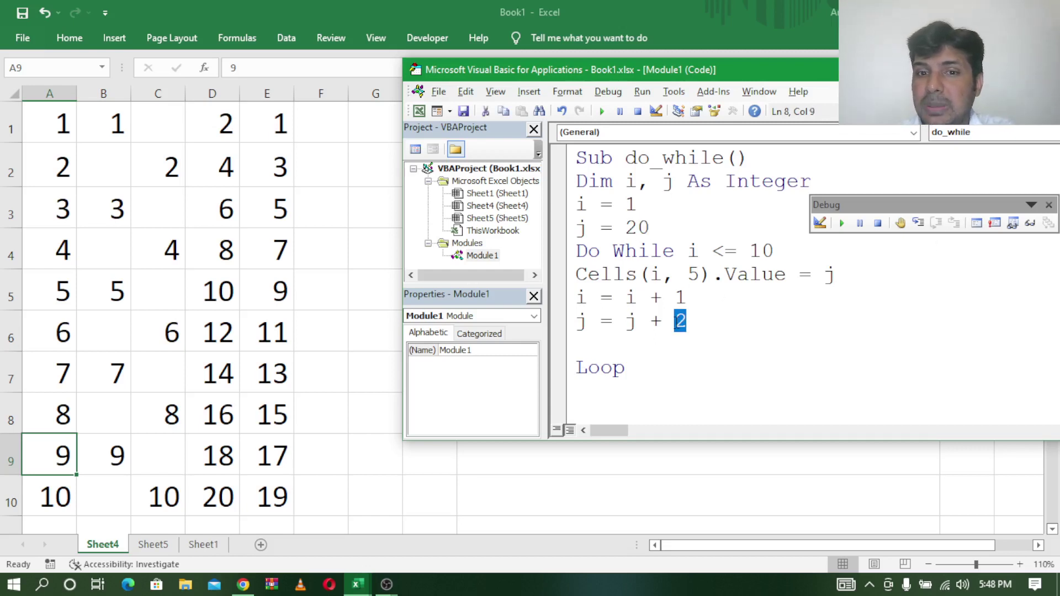
key(BackSpace)
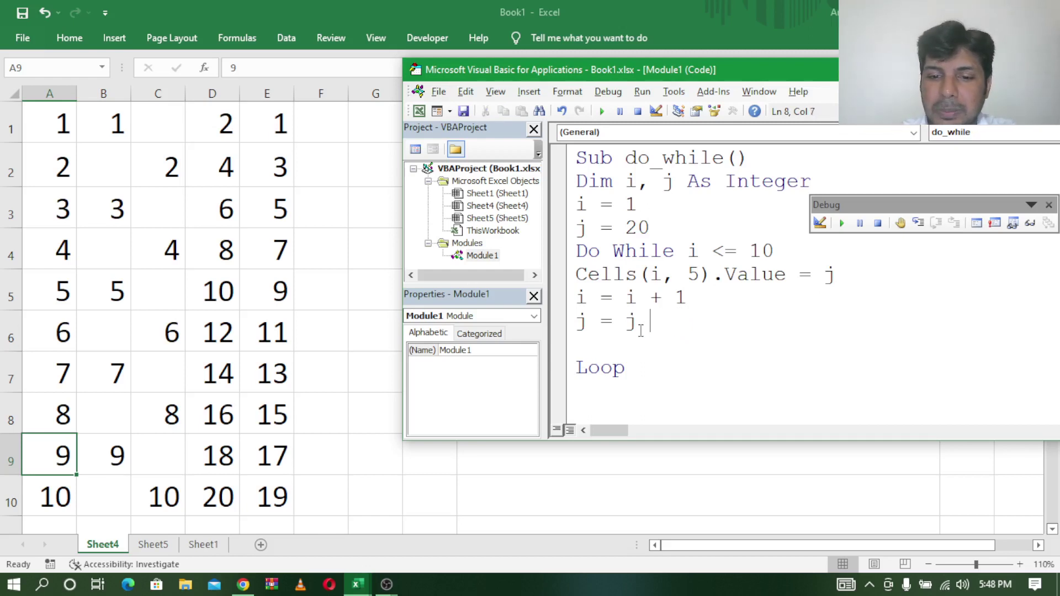
text(-2)
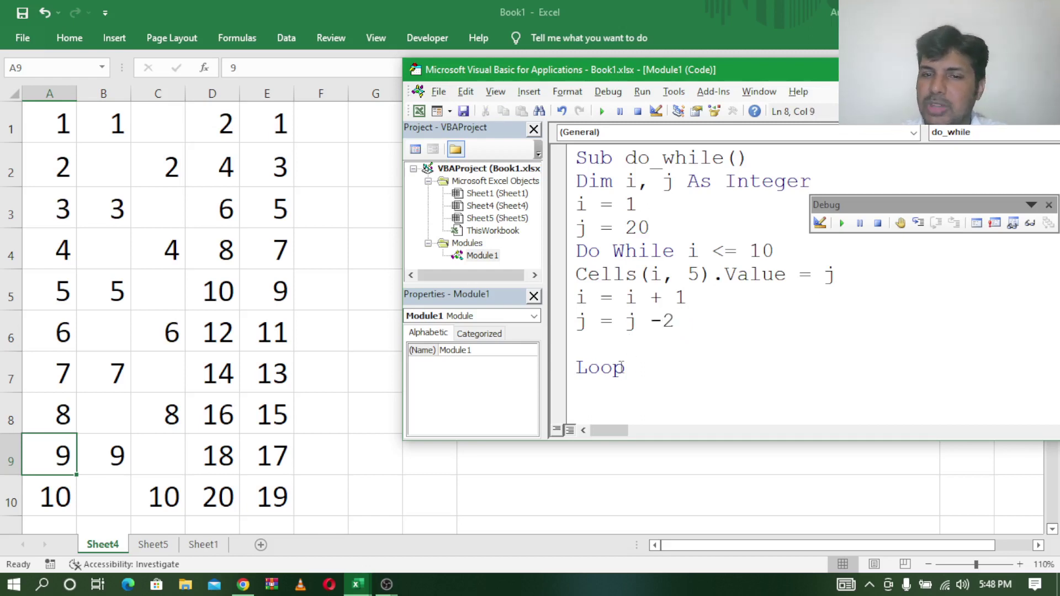
click(845, 228)
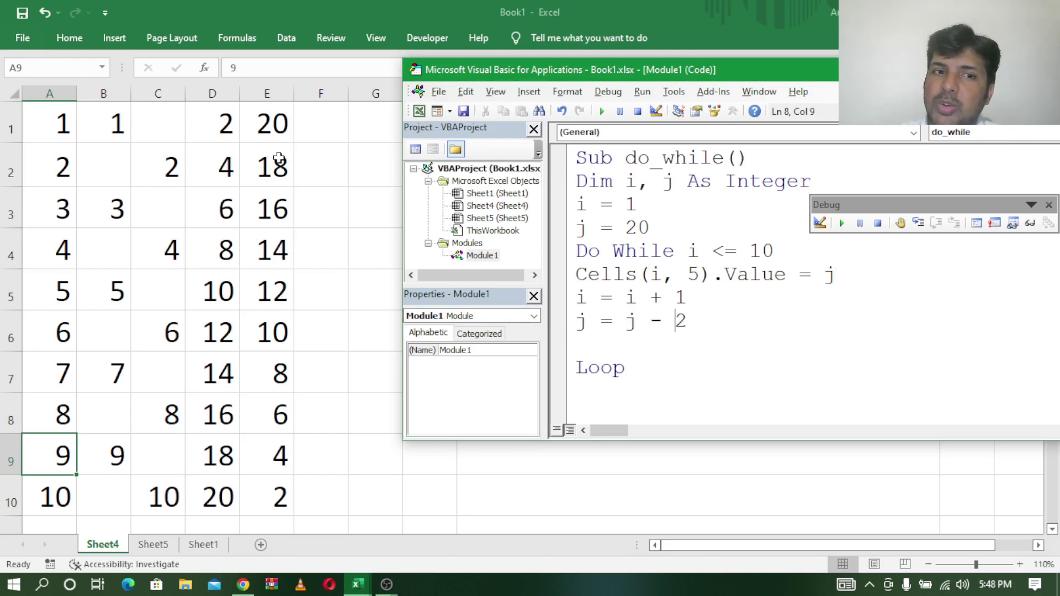
- Change the step to j = j - 1 and the output to Cells(i, 6), then run to fill column F with 20 to 11
key(BackSpace)
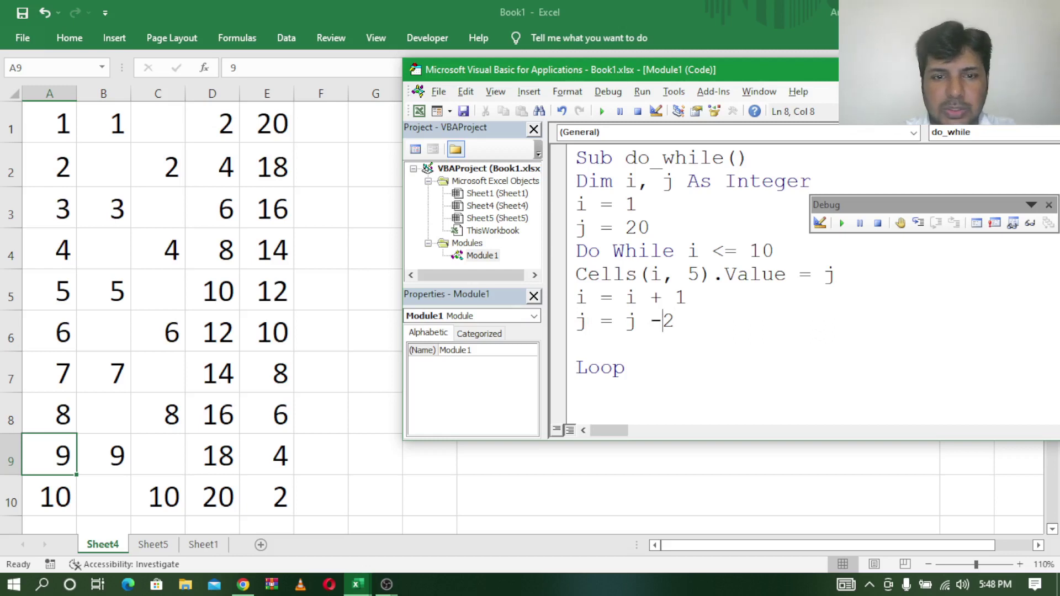
key(BackSpace)
text(1)
key(BackSpace)
text(-1)
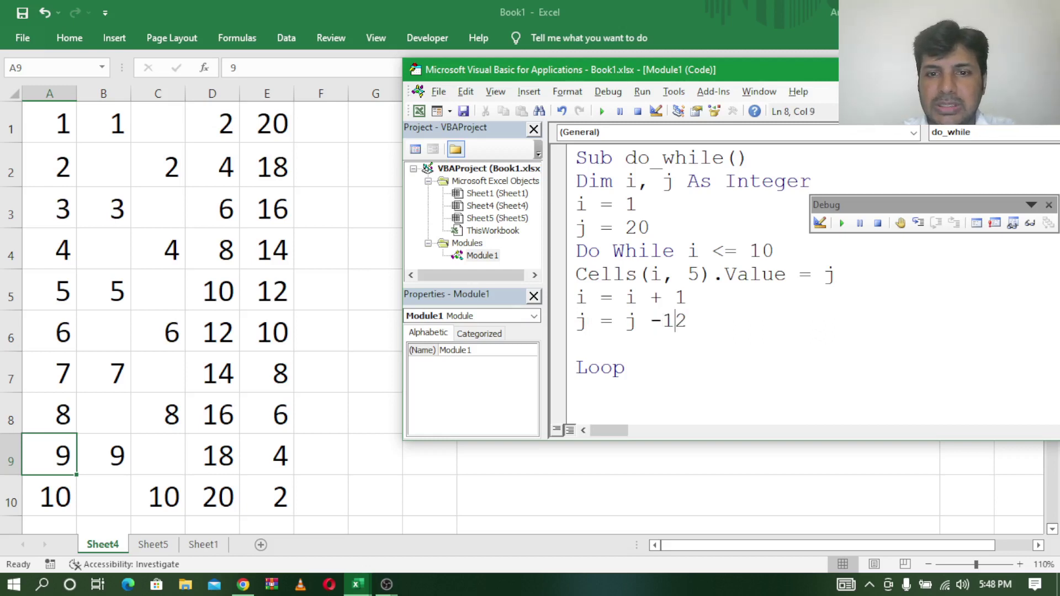
key(Delete)
click(649, 348)
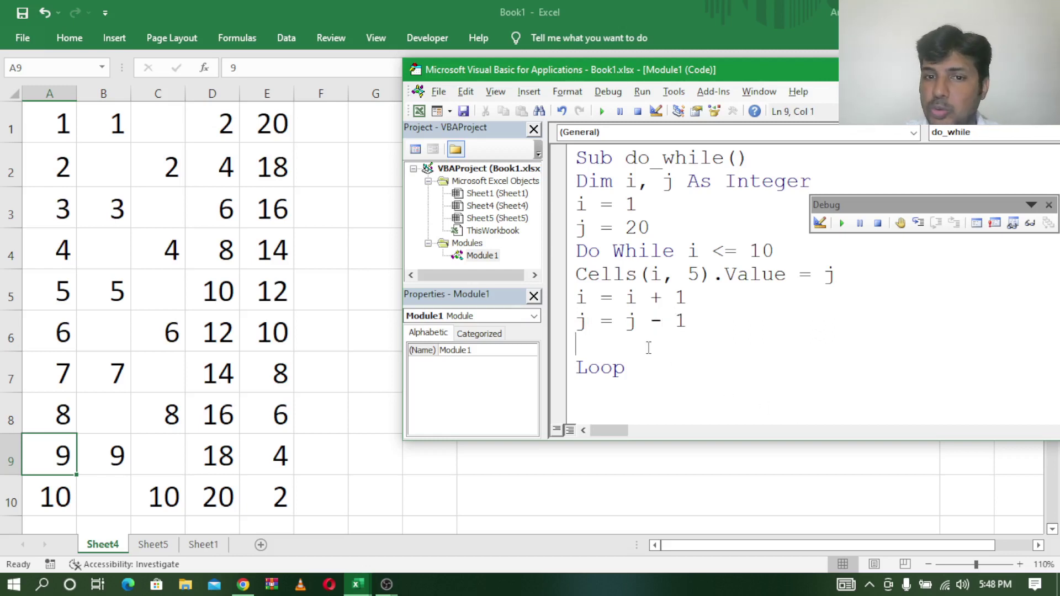
click(699, 275)
key(BackSpace)
text(6)
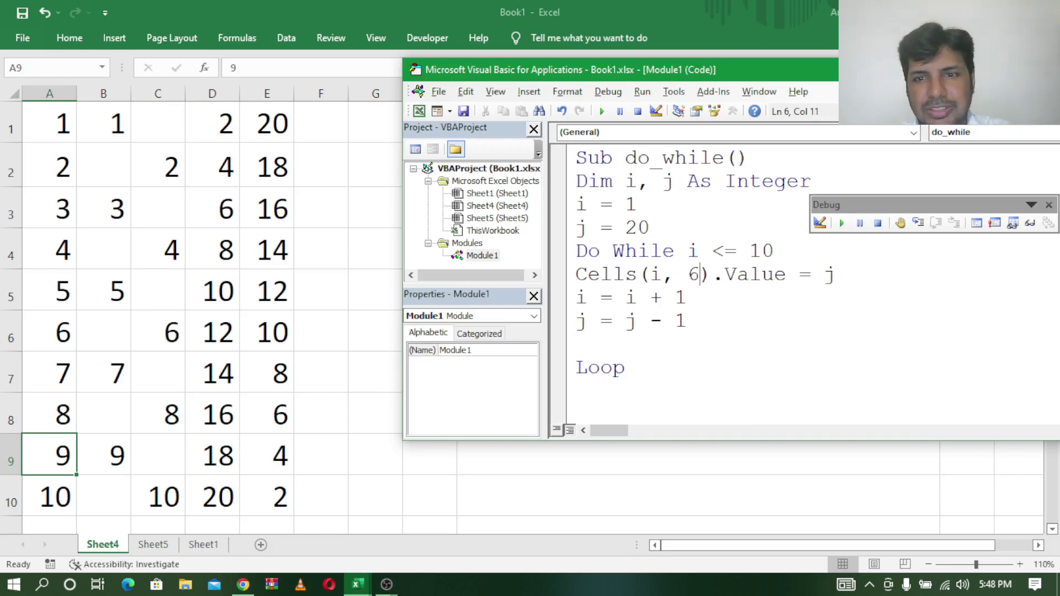
click(842, 224)
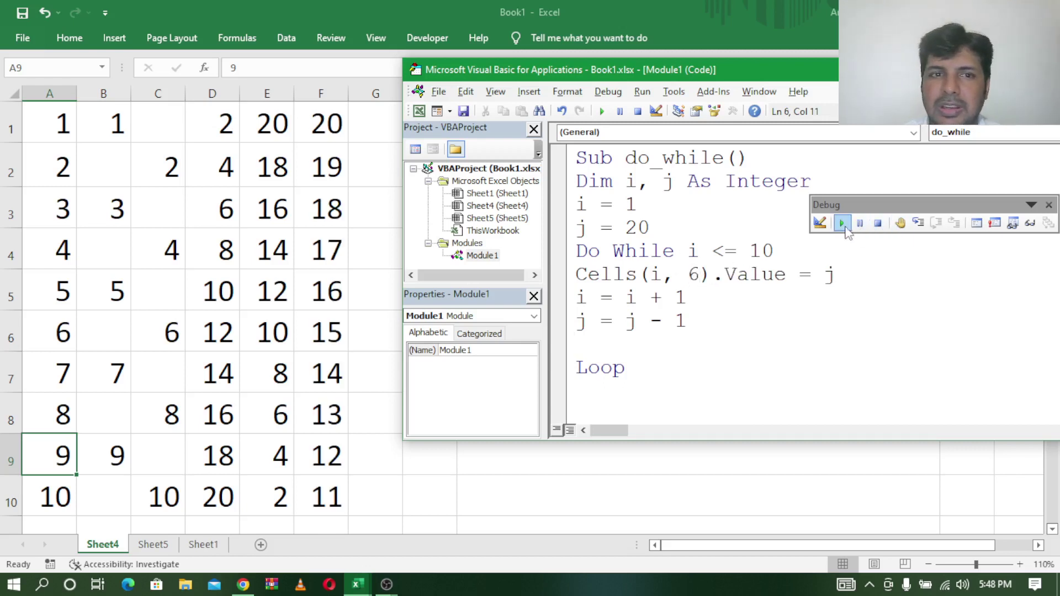
- Show Sheet1 with the 3x table, then bring the do_while code back up
click(204, 547)
click(203, 546)
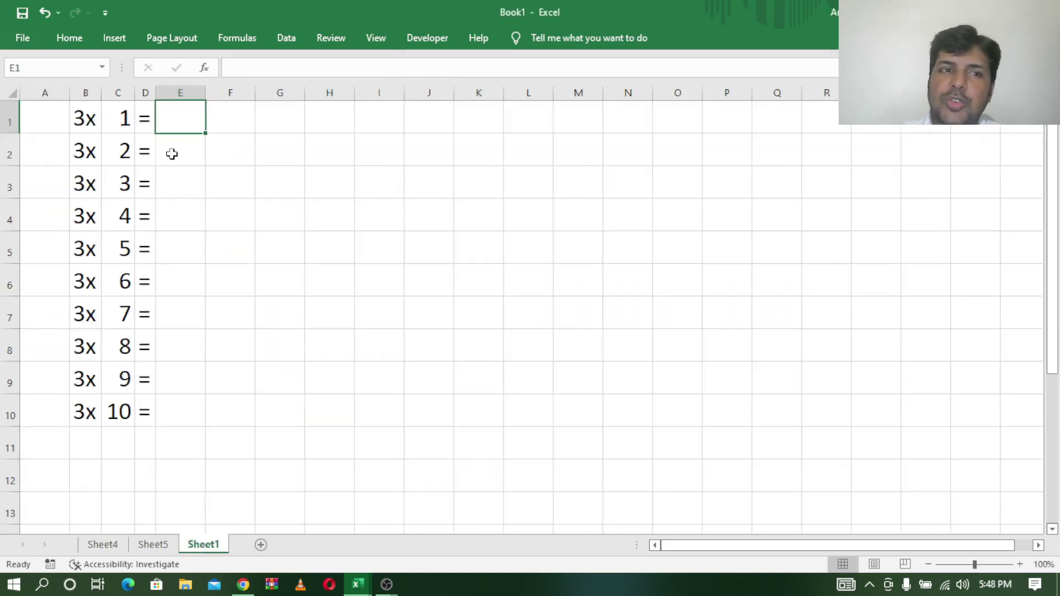
click(358, 585)
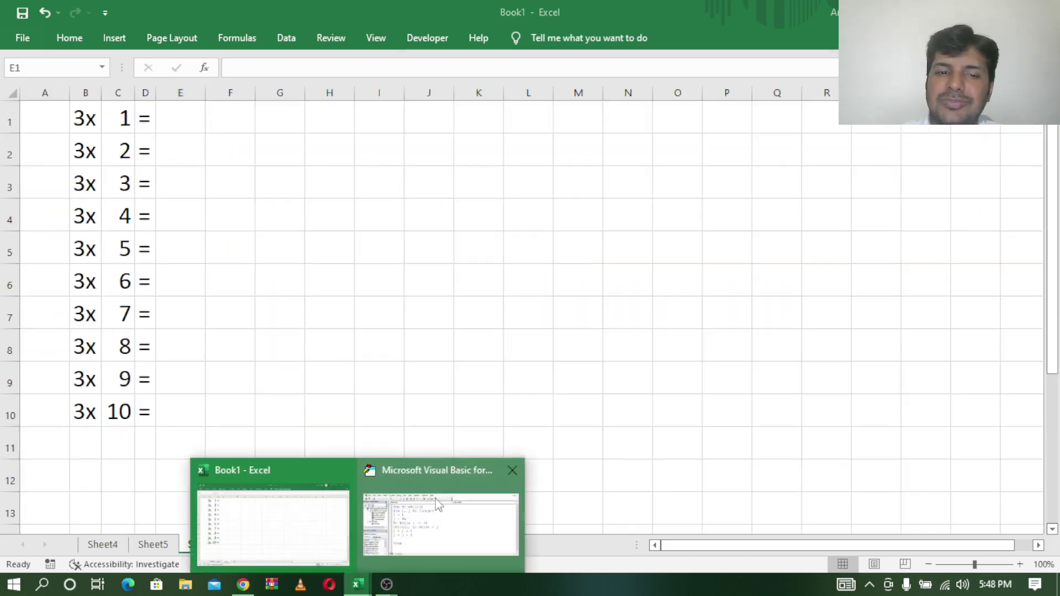
click(438, 504)
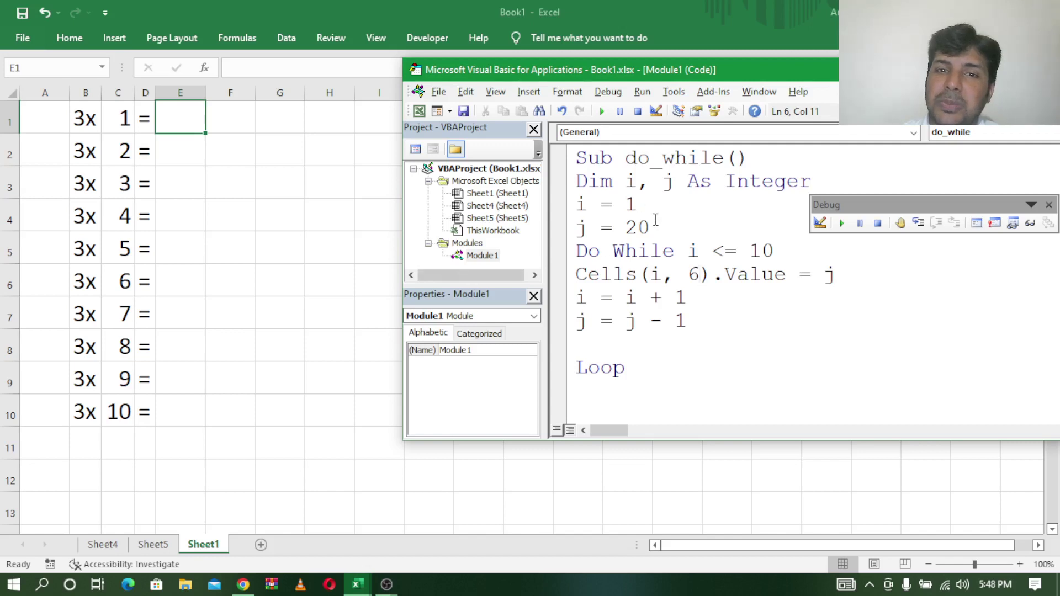
- Set j = 3, j = j + 3 and Cells(i, 5), then run to fill E1:E10 with 3 to 30
drag(650, 228, 629, 232)
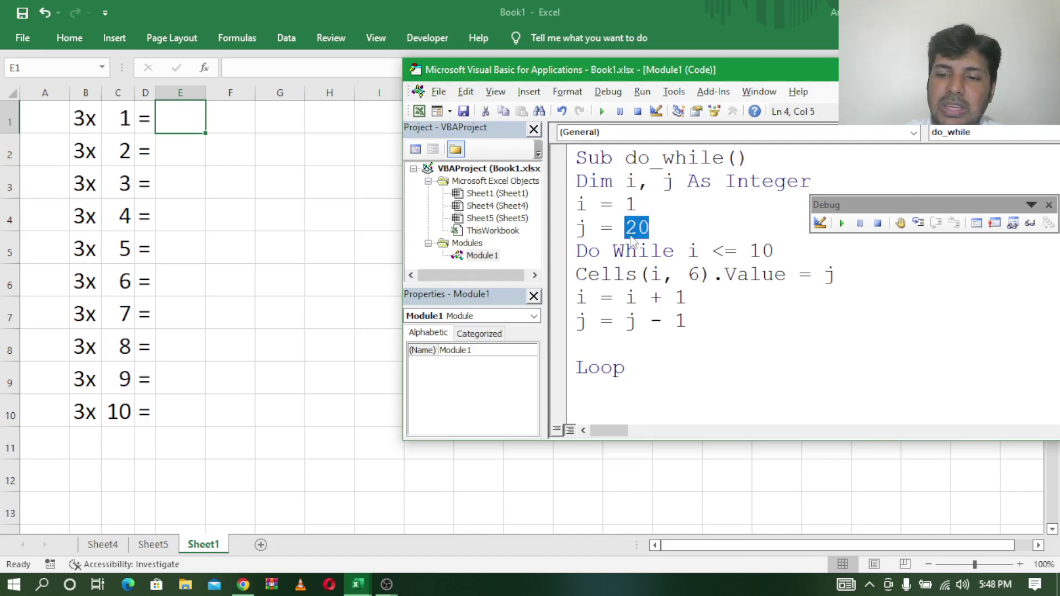
key(BackSpace)
text(3)
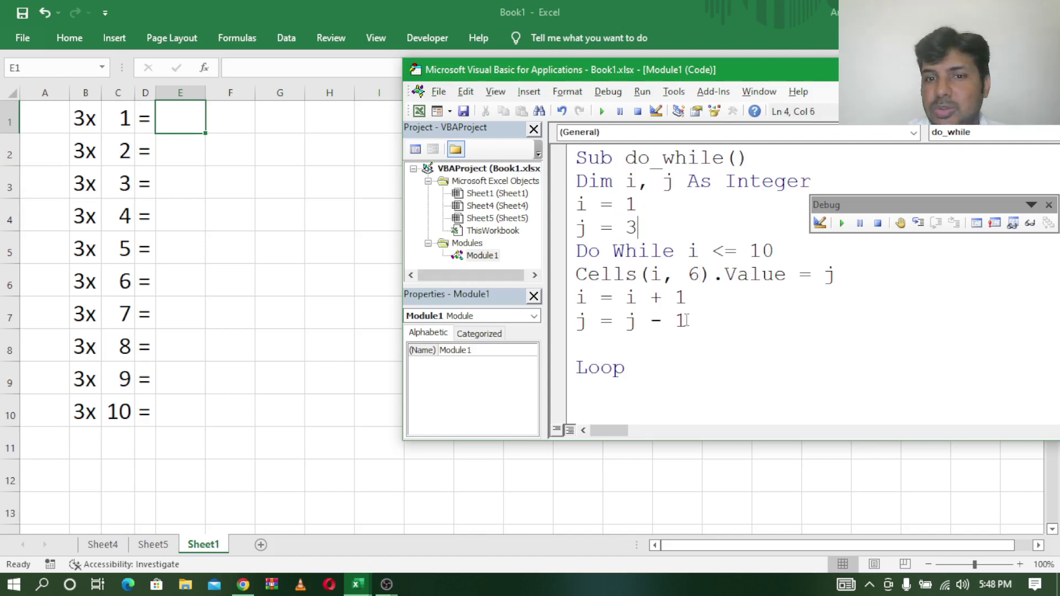
click(687, 321)
key(BackSpace)
key(BackSpace)
key(BackSpace)
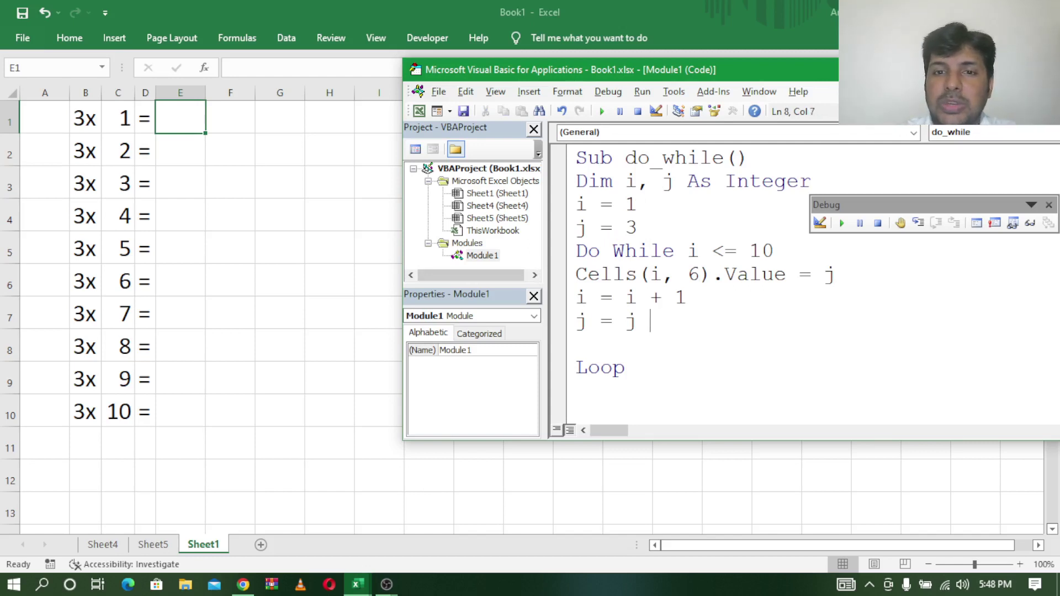
text(+3)
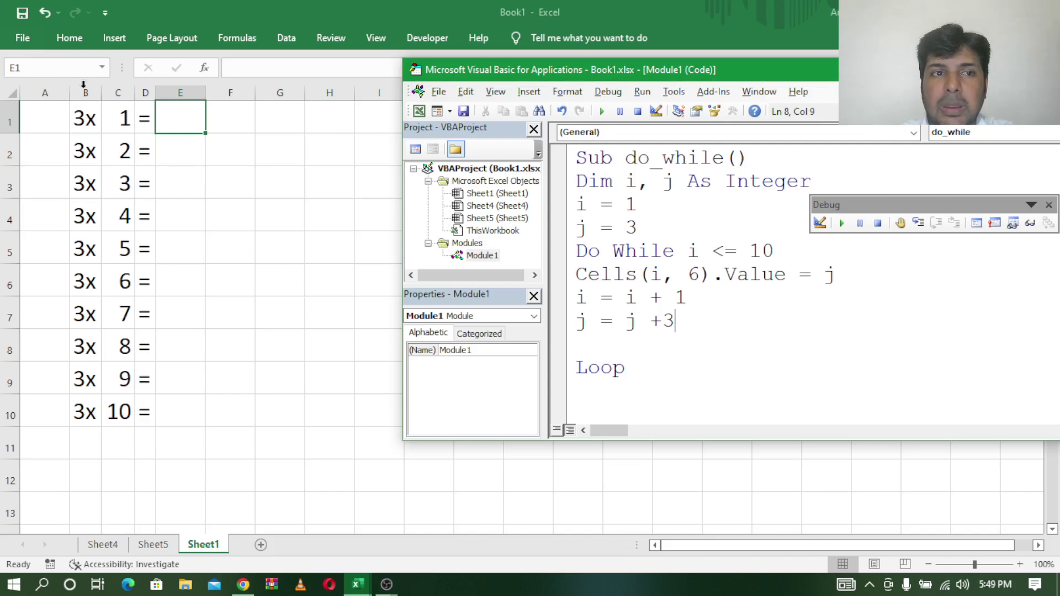
click(701, 274)
key(BackSpace)
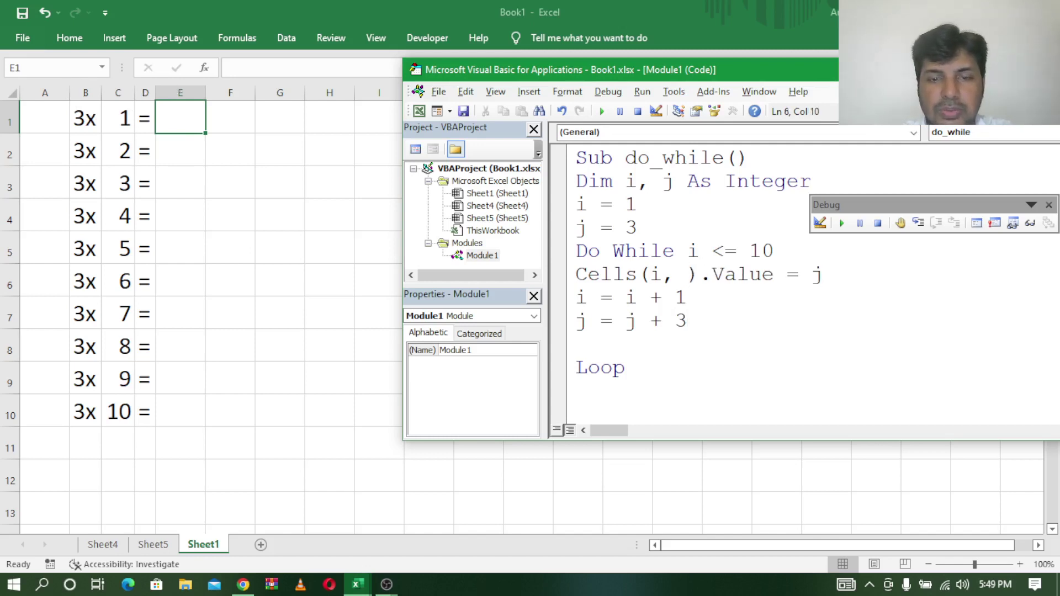
text(5)
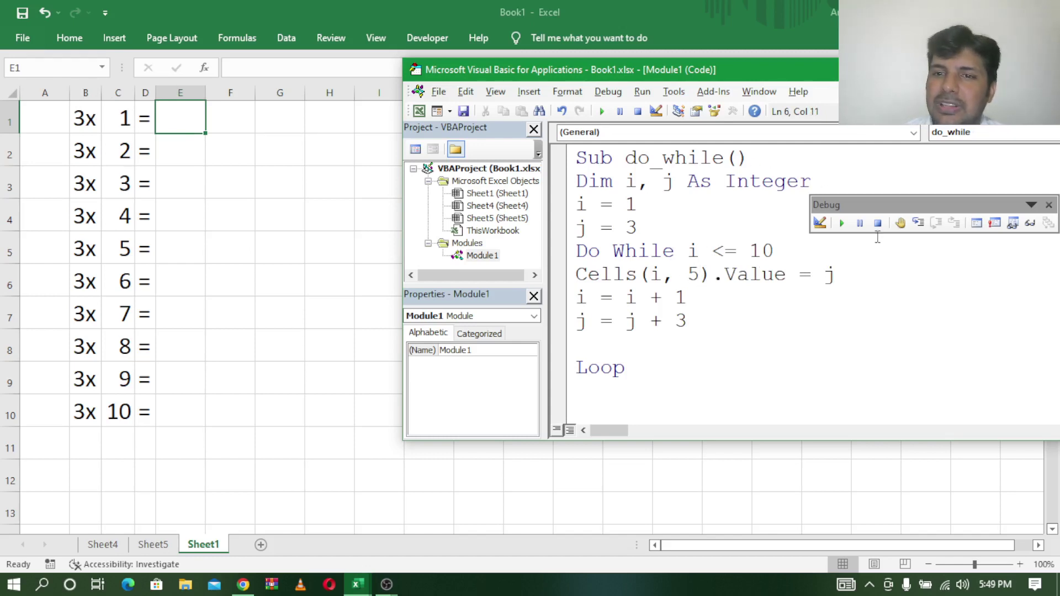
click(842, 224)
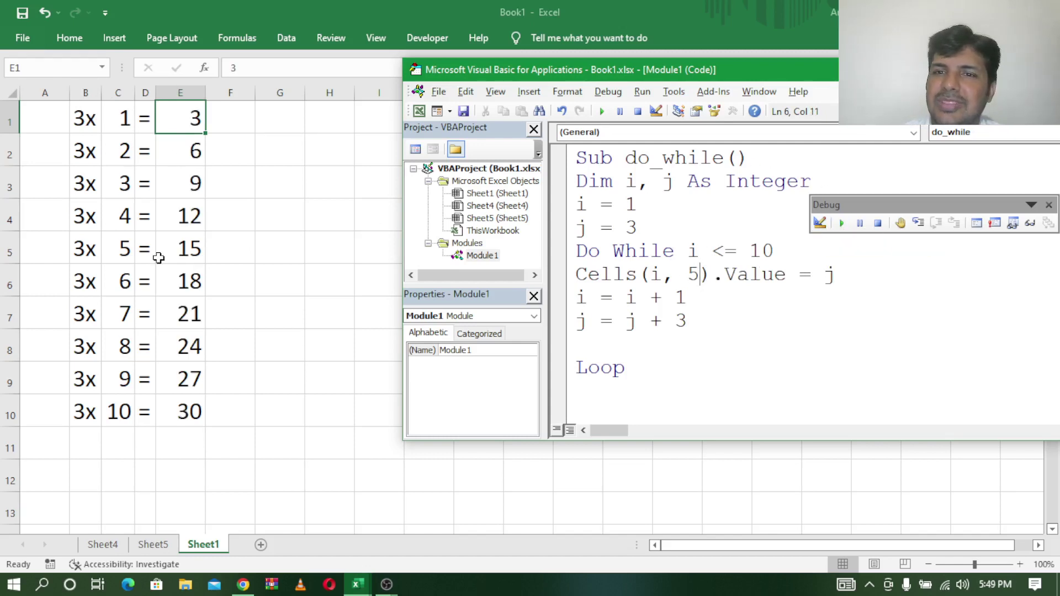
drag(188, 119, 181, 412)
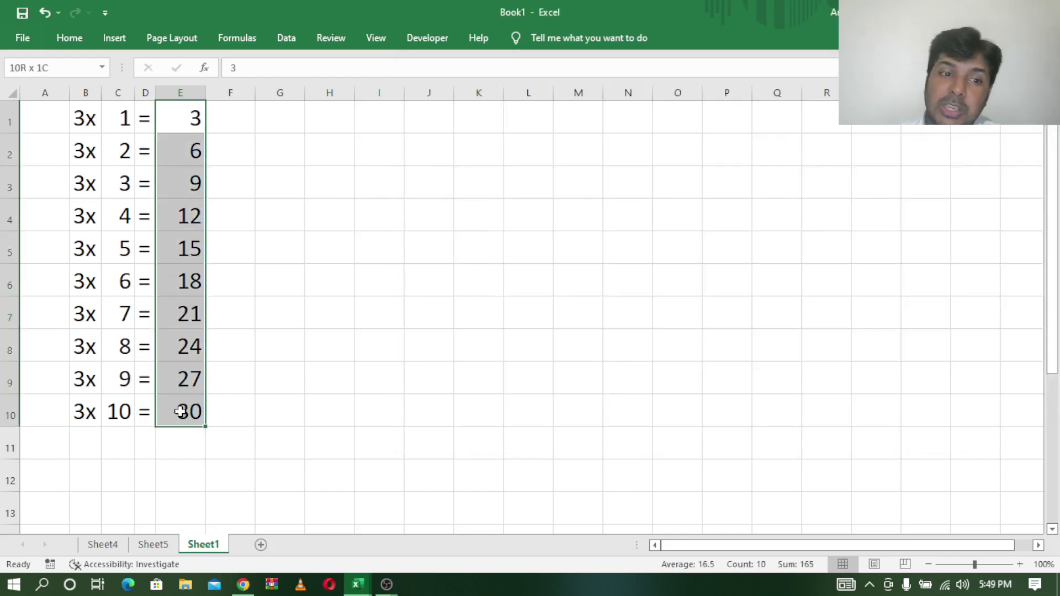
- Clear the 3x results from E1:E10 and fill B1:B10 with the label 5x
key(Delete)
click(78, 128)
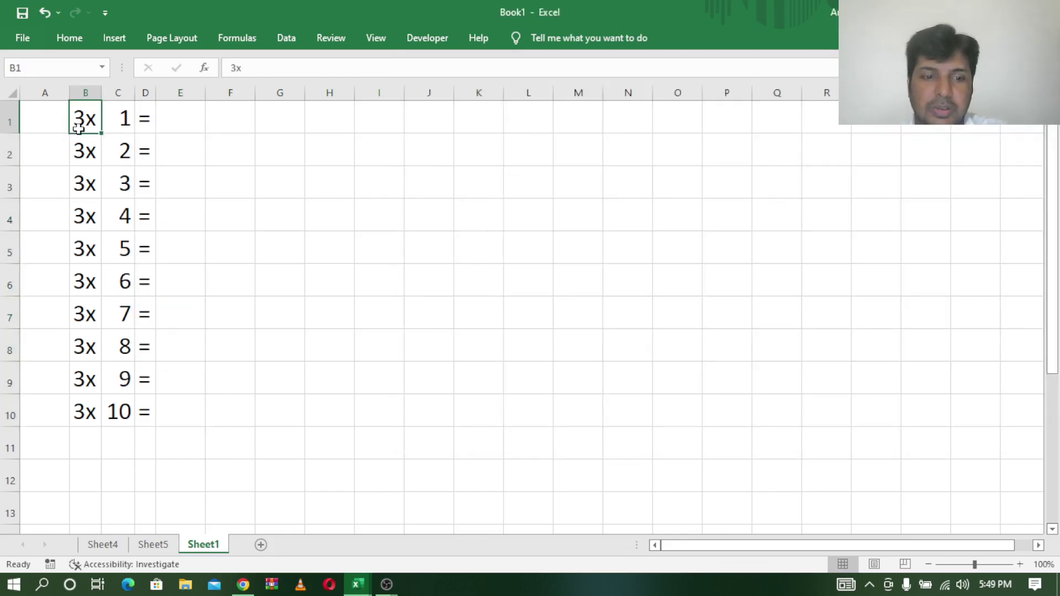
text(5x)
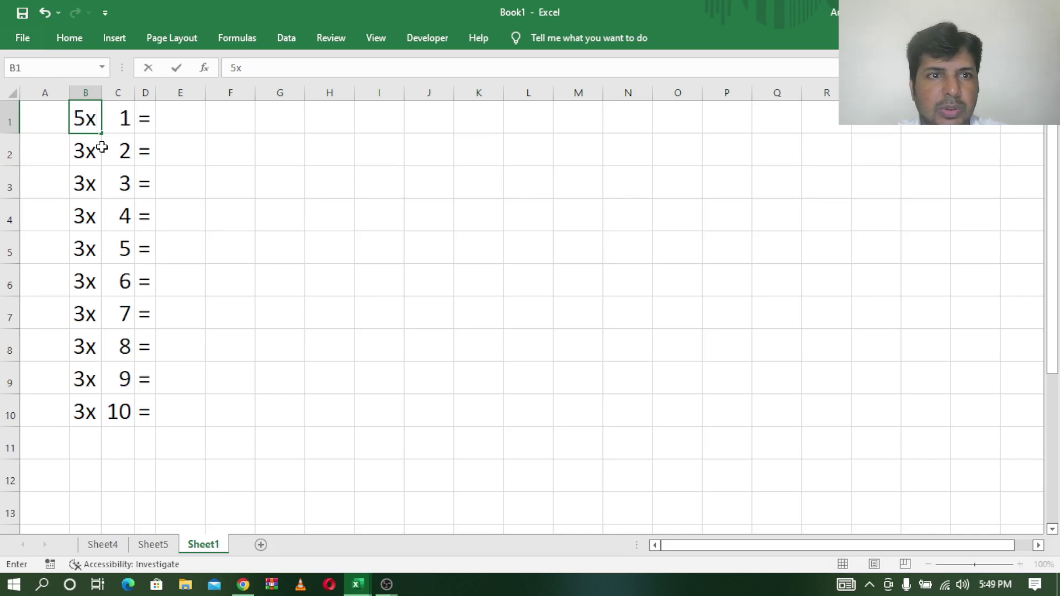
click(105, 145)
click(85, 117)
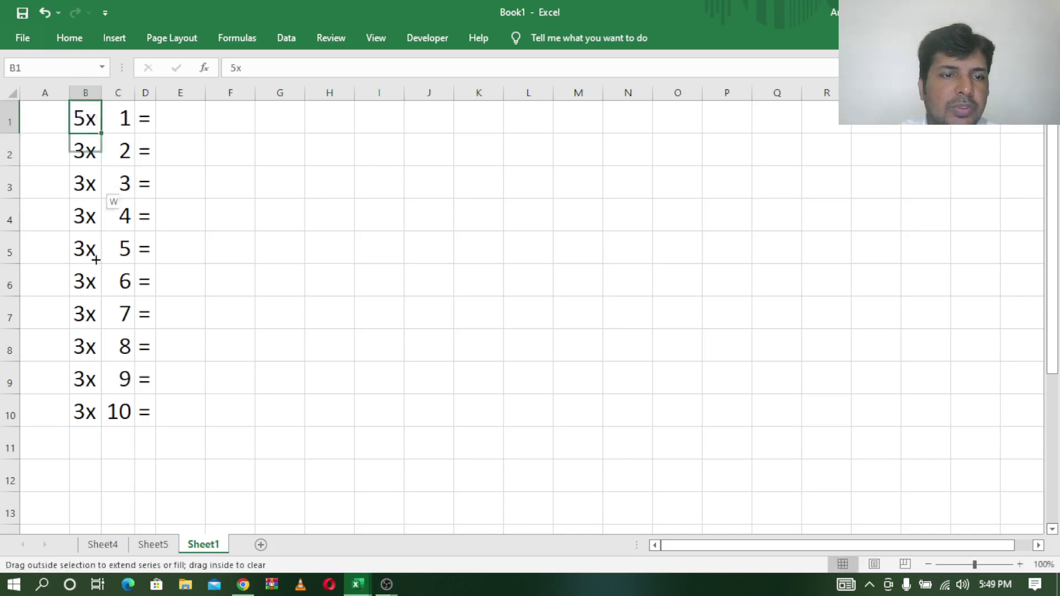
drag(102, 134, 105, 430)
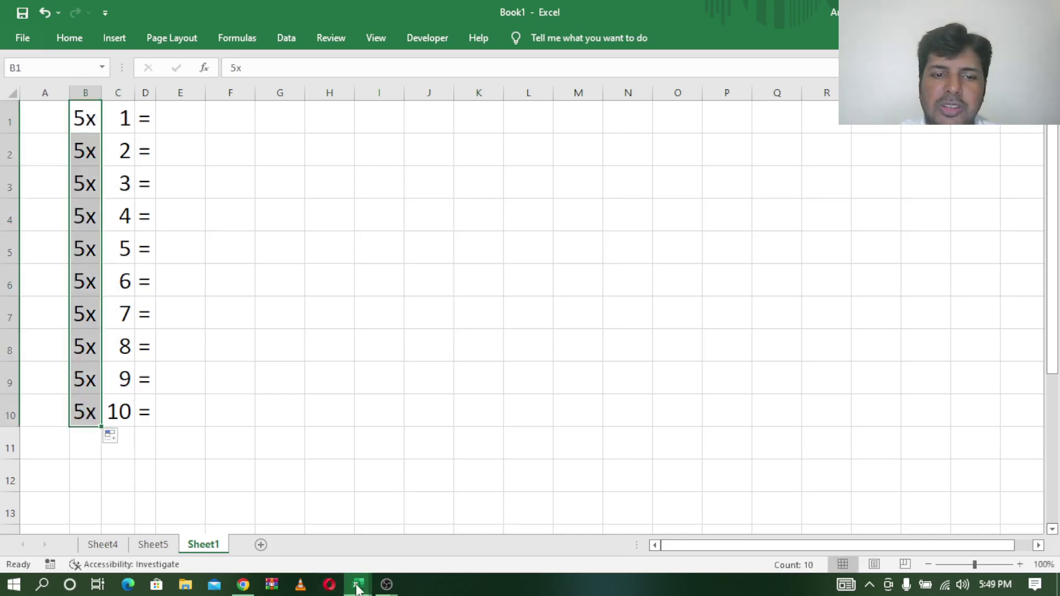
- In do_while, change the start to j = 5 and the step to j = j + 5
mouse_move(357, 585)
click(436, 531)
double_click(634, 229)
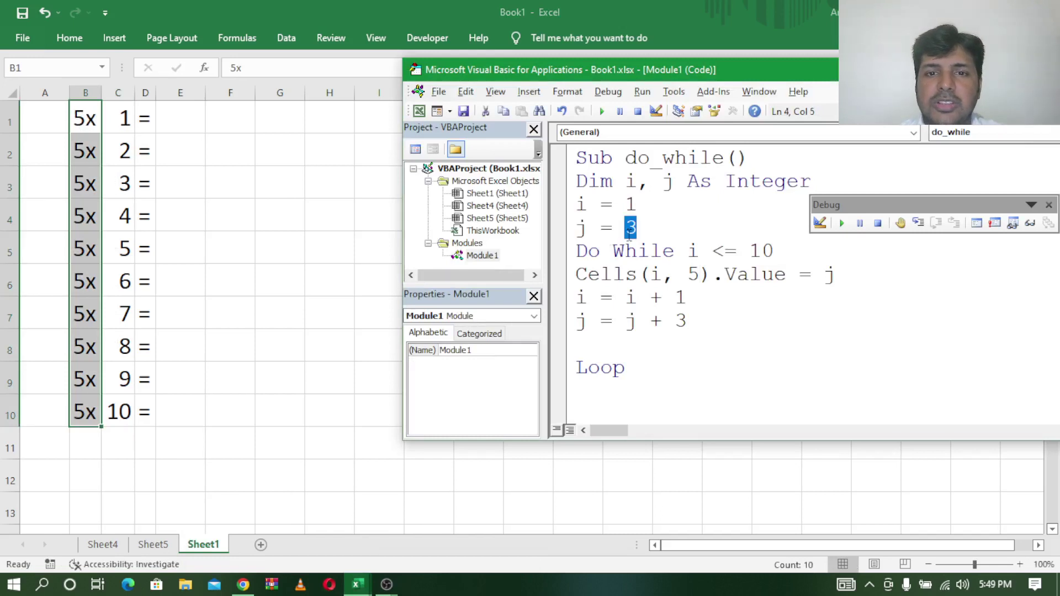
key(BackSpace)
text(5)
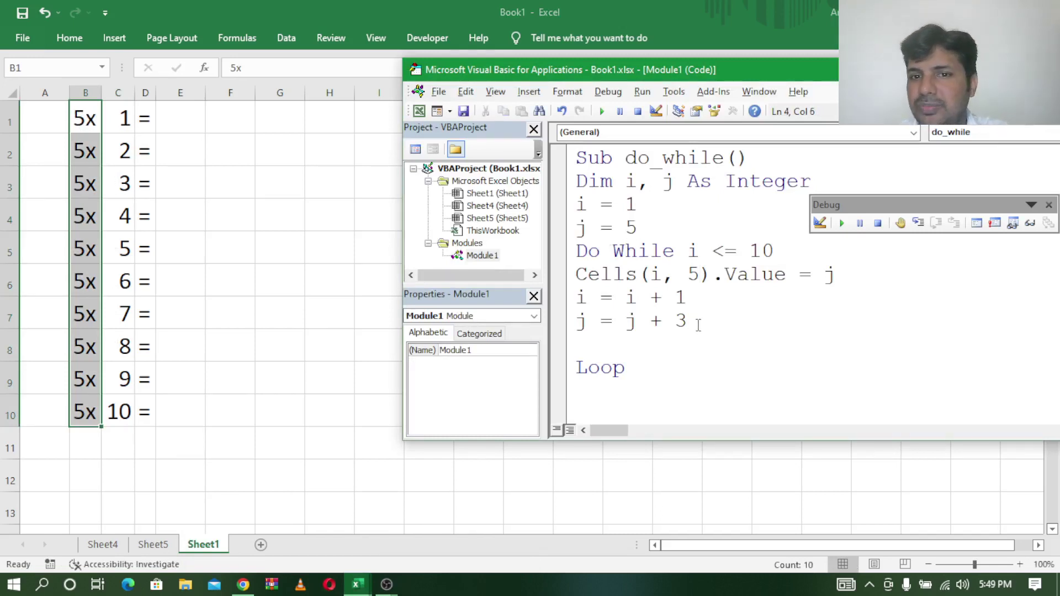
double_click(680, 321)
text(5)
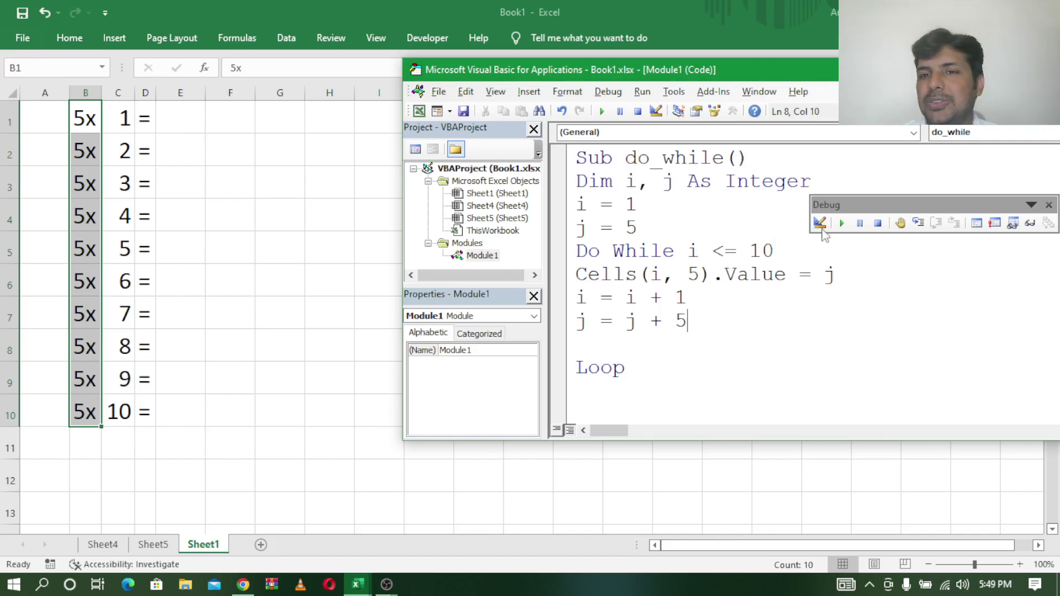
- Run the macro to fill E1:E10 with 5 to 50, then close the floating Debug toolbar
click(843, 223)
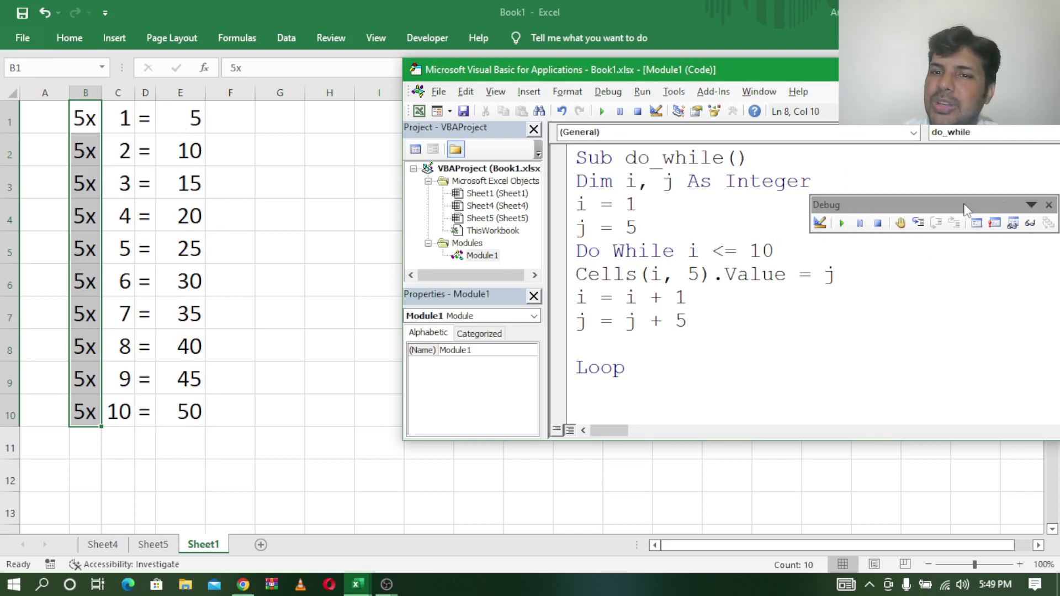
drag(958, 210, 914, 232)
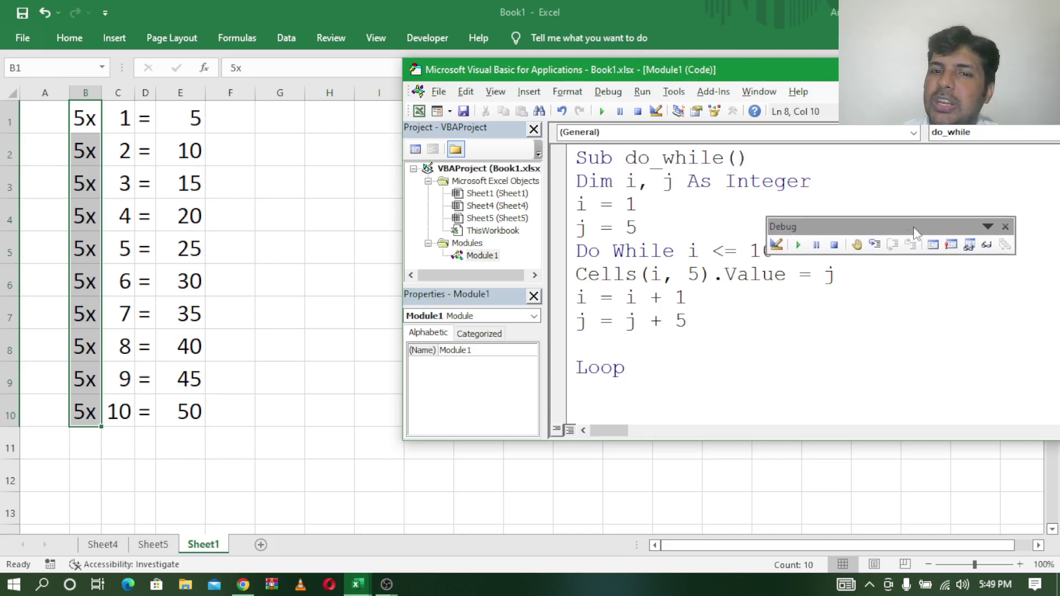
click(1006, 227)
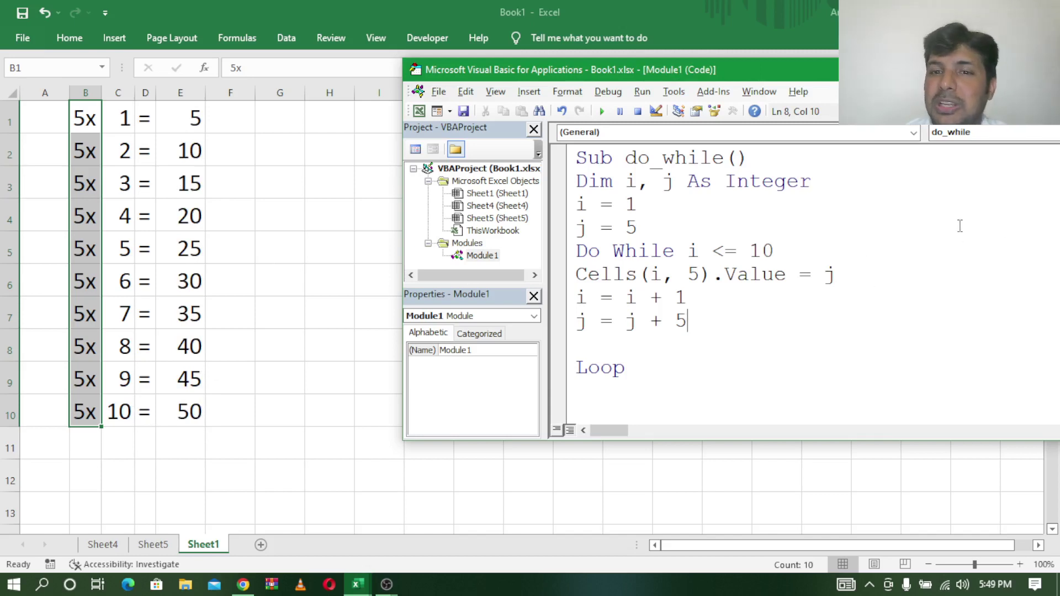